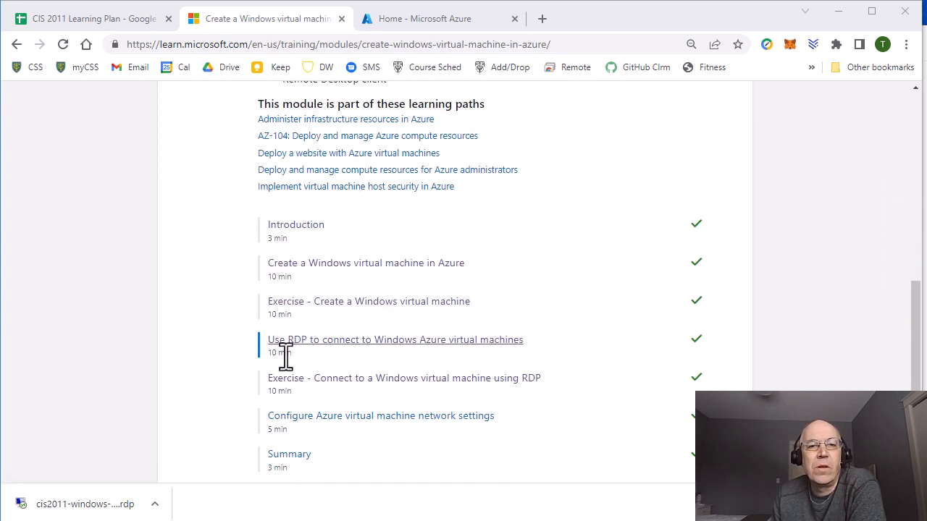
Step: Open the module's Introduction unit, review its learning objectives and prerequisites, and continue to the next unit
scroll(283, 367, "down", 1)
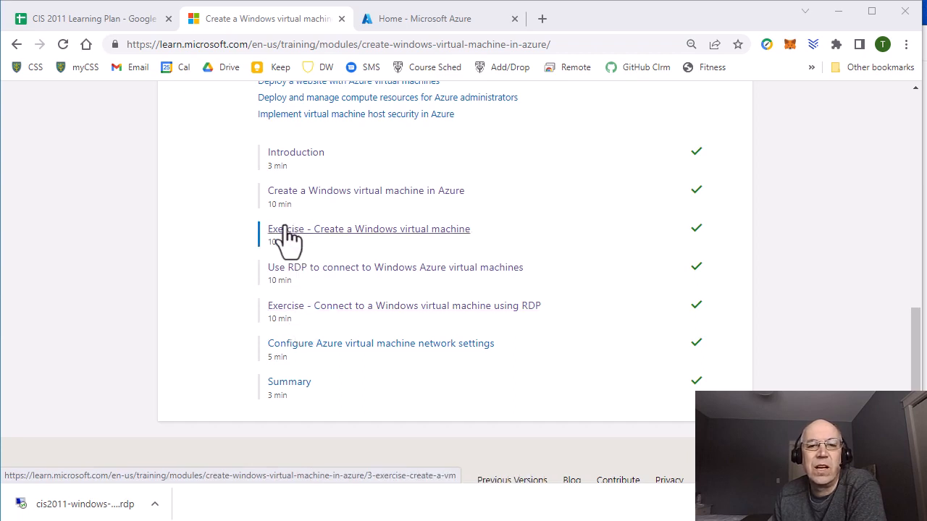
left_click(293, 158)
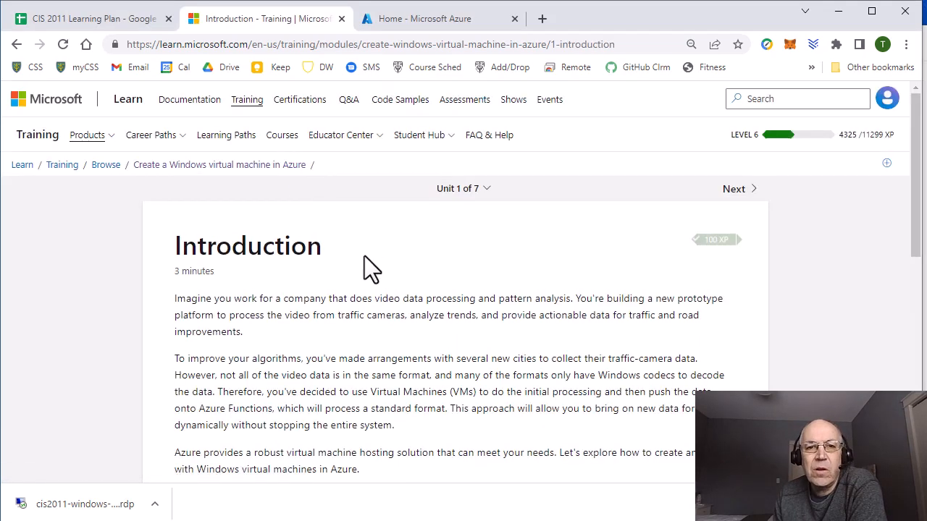
scroll(363, 275, "down", 3)
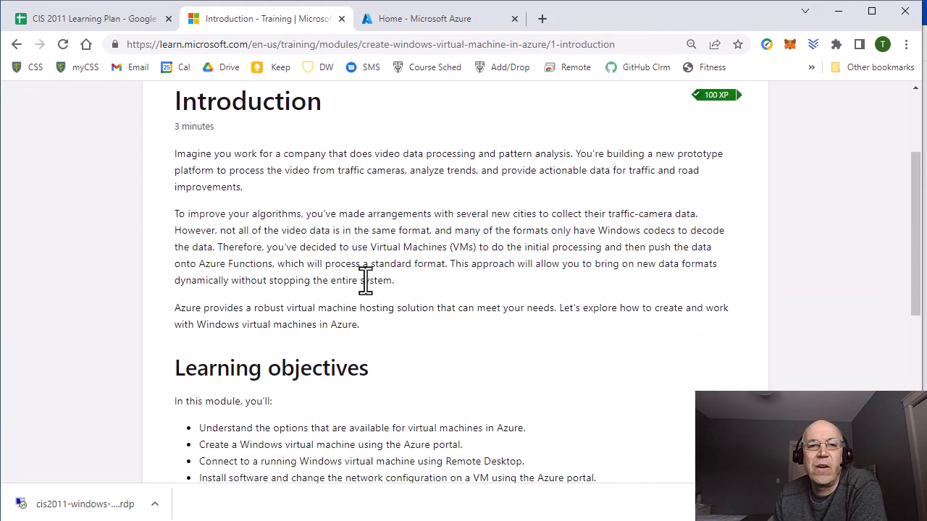
scroll(334, 278, "down", 4)
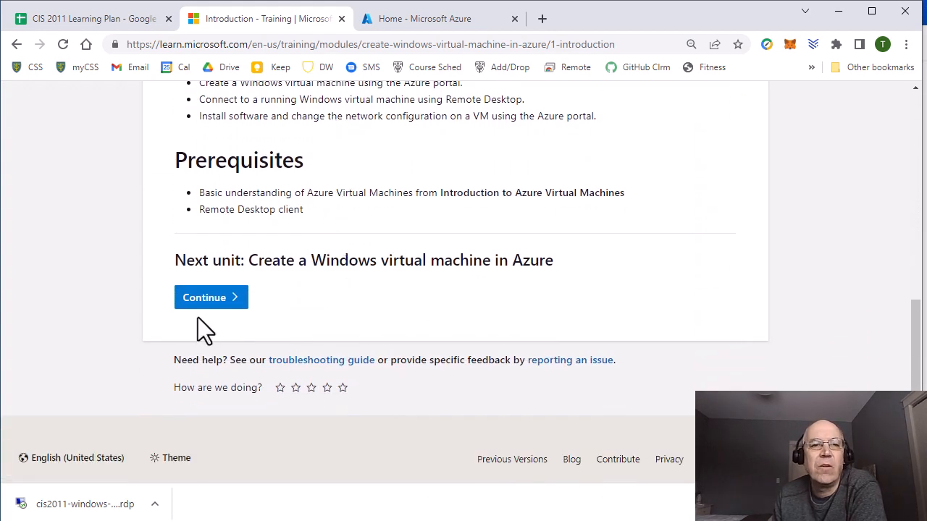
left_click(205, 298)
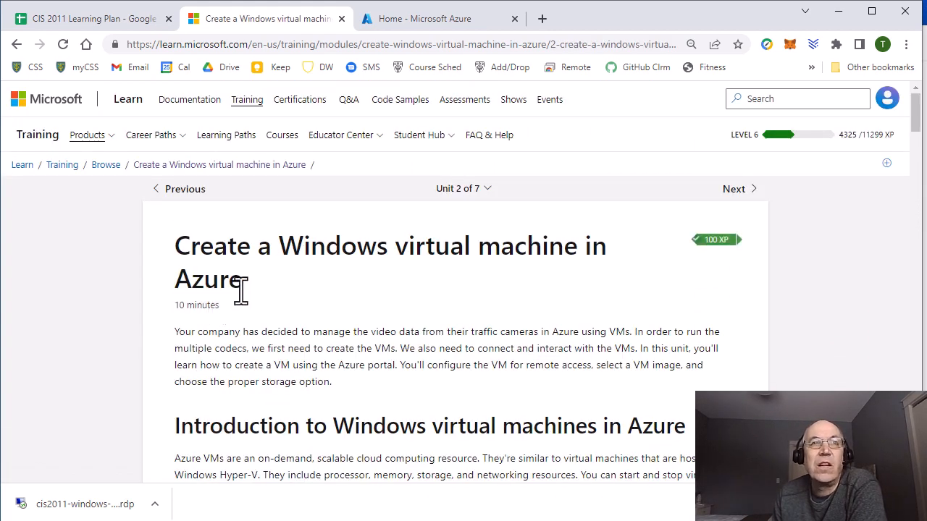
Step: Read the unit's sections on marketplace images, required VM resources and recommended VM sizes per workload, highlighting Dv2 for general use computing
scroll(405, 282, "down", 5)
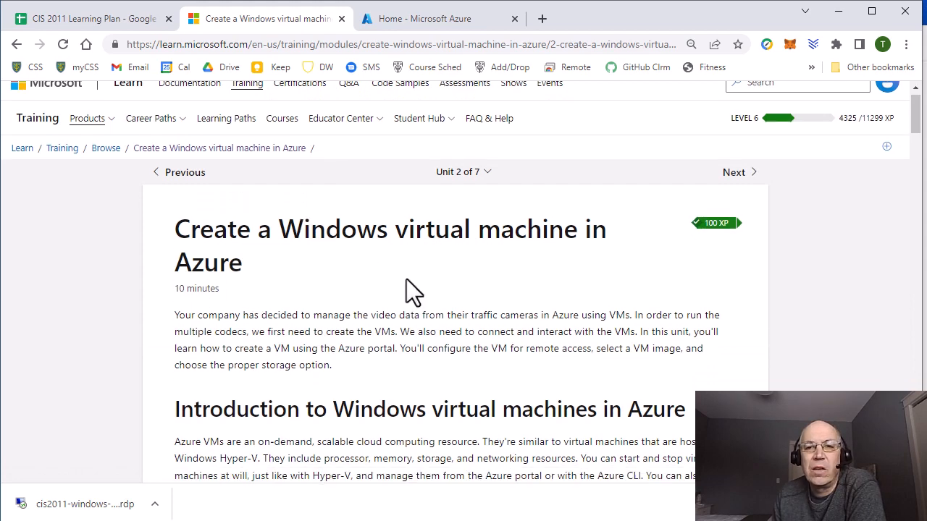
scroll(399, 278, "down", 2)
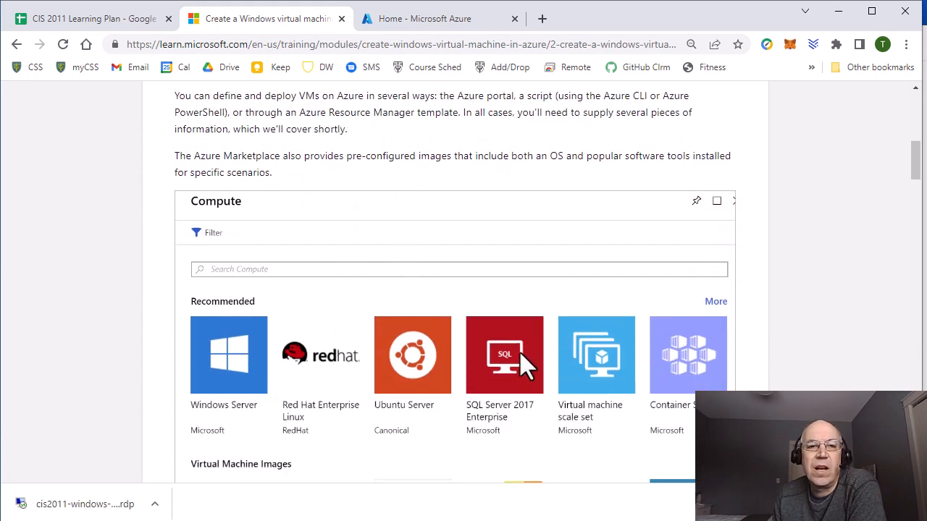
scroll(520, 363, "down", 1)
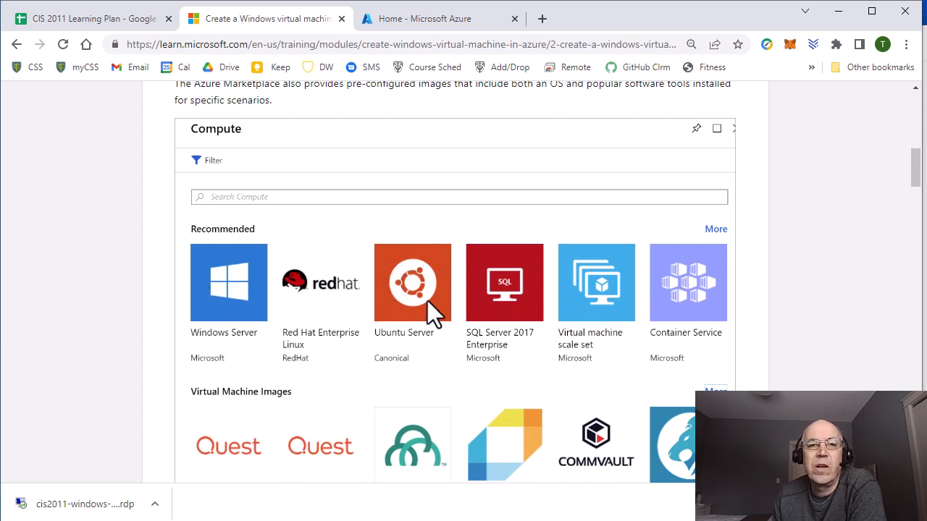
scroll(424, 312, "down", 2)
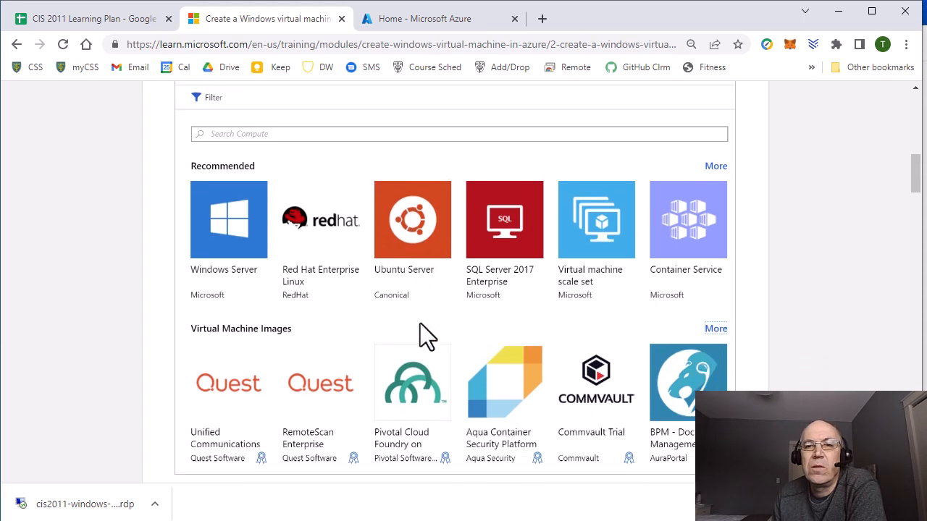
scroll(304, 340, "down", 5)
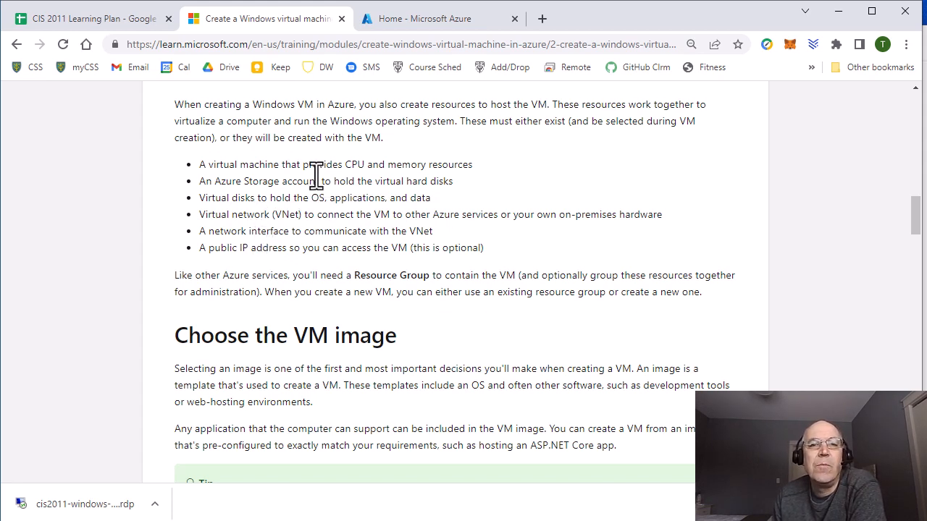
scroll(300, 290, "down", 5)
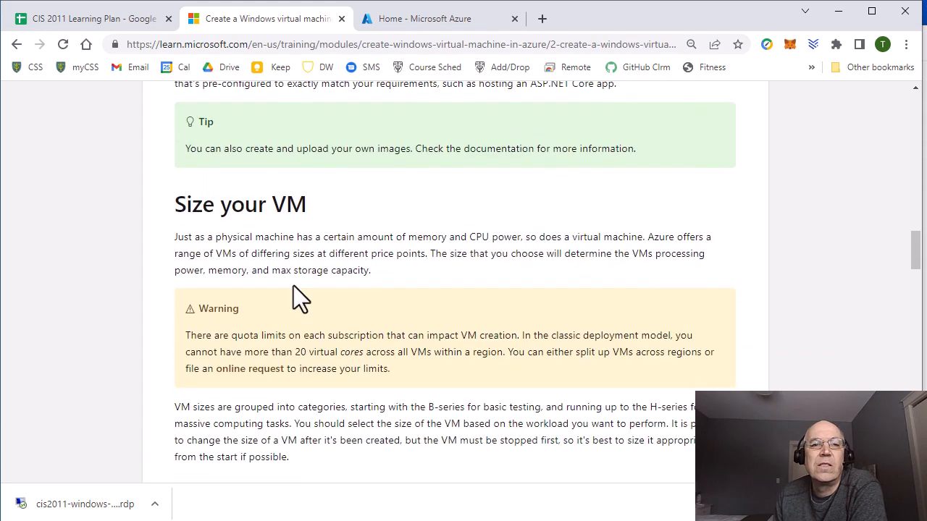
scroll(299, 275, "down", 5)
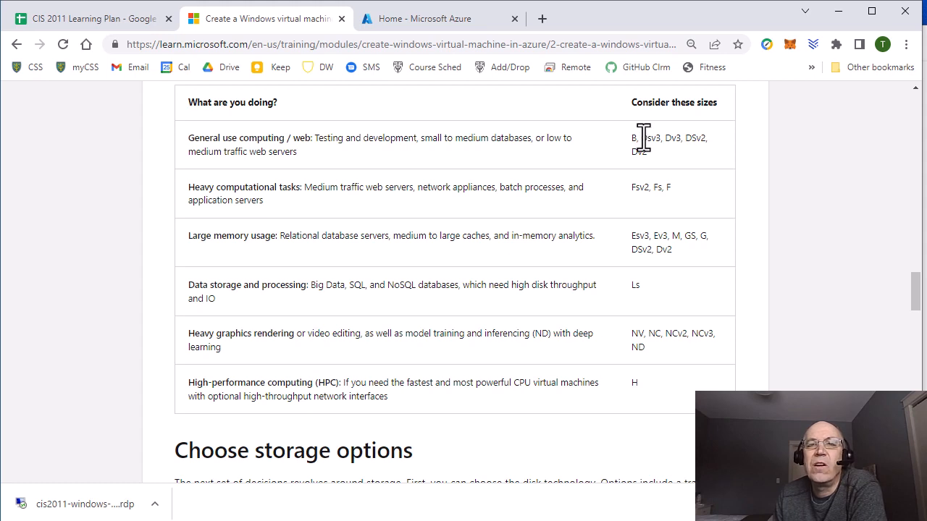
mouse_move(642, 139)
left_mouse_down()
mouse_move(660, 143)
mouse_move(634, 152)
left_mouse_up()
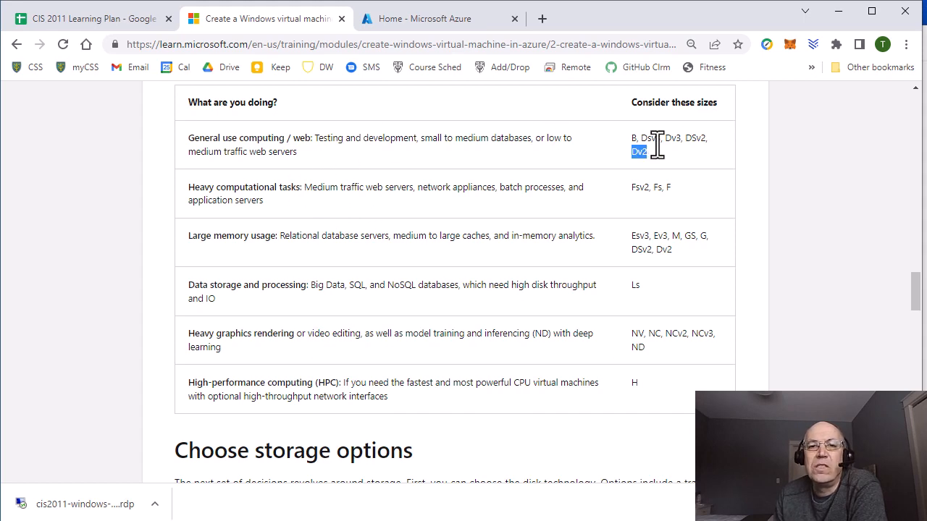
Step: Read the unit's sections on mapping storage to disks, data disks, unmanaged versus managed disks, and network planning
scroll(533, 187, "down", 6)
scroll(478, 223, "down", 1)
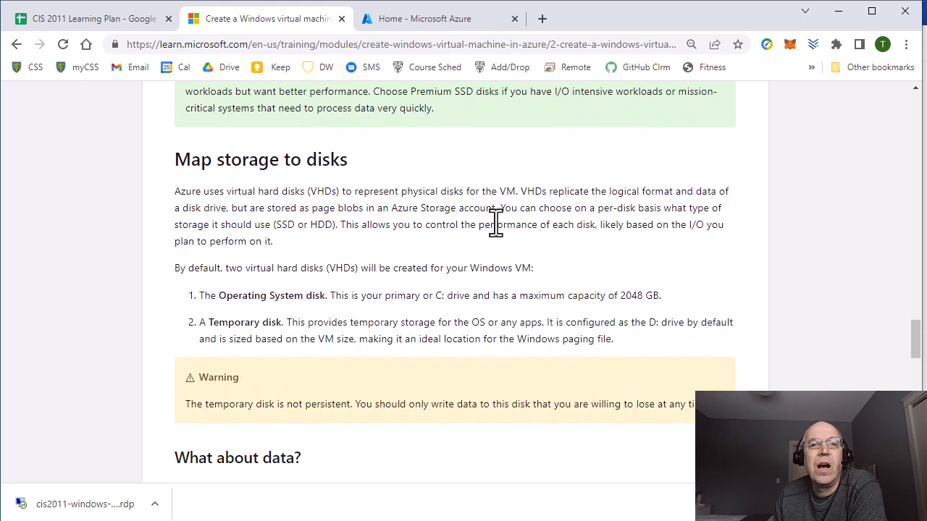
scroll(318, 206, "down", 1)
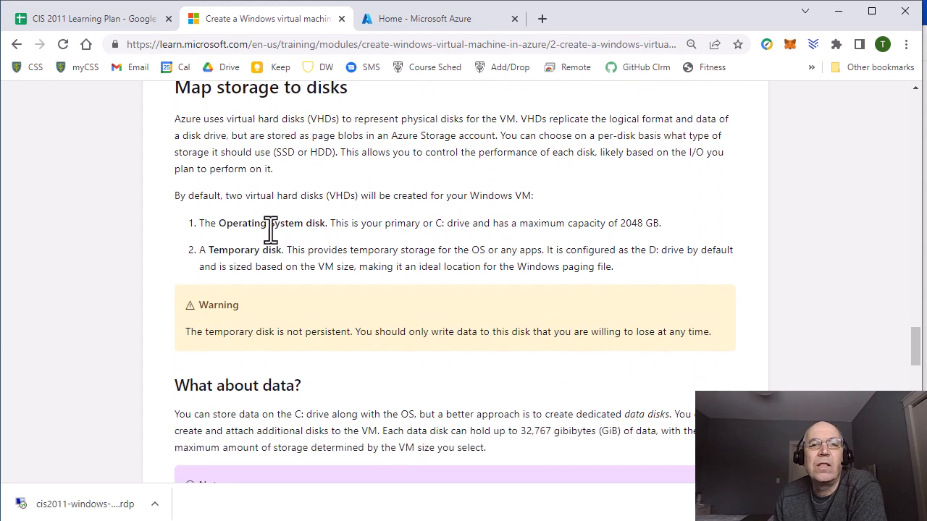
scroll(250, 262, "down", 2)
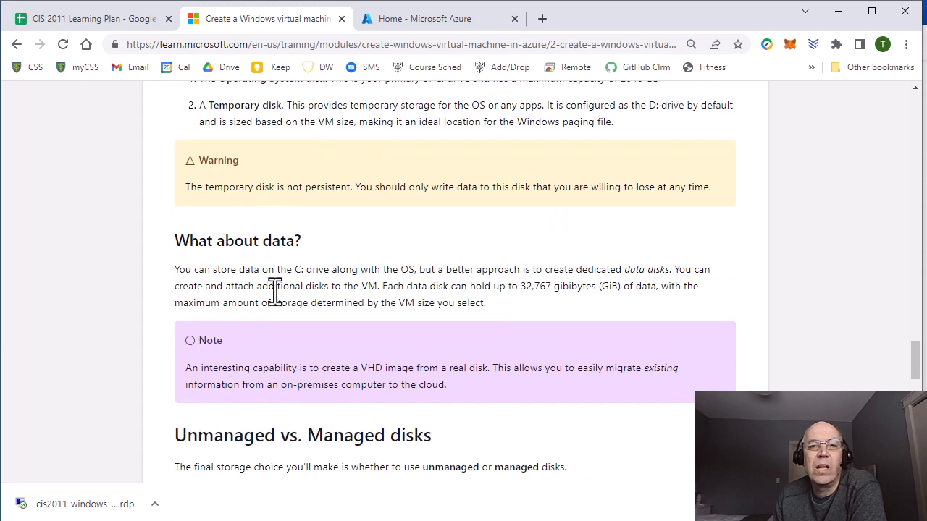
scroll(277, 268, "up", 2)
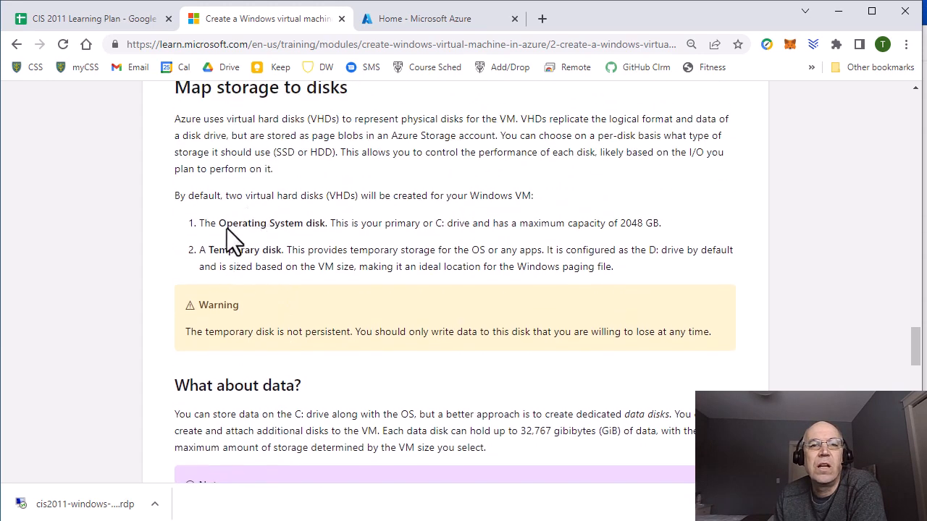
scroll(226, 229, "down", 2)
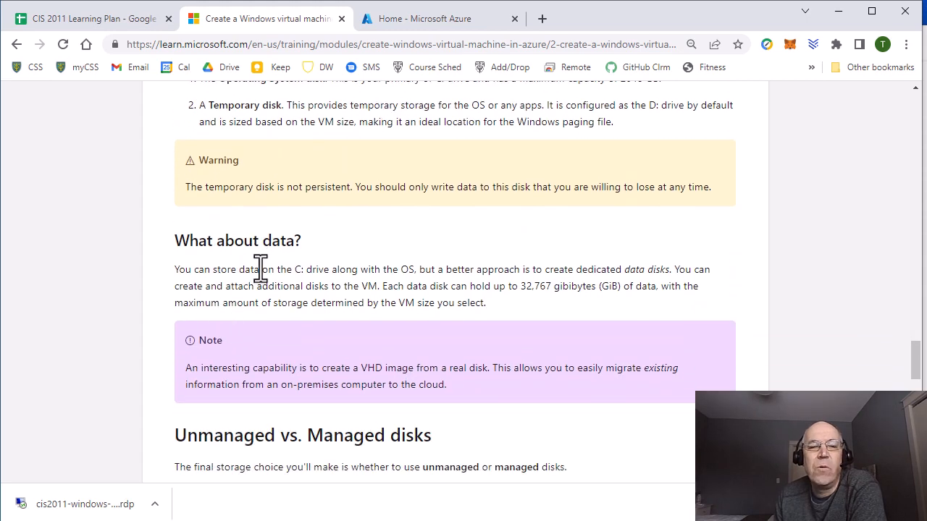
scroll(278, 286, "down", 3)
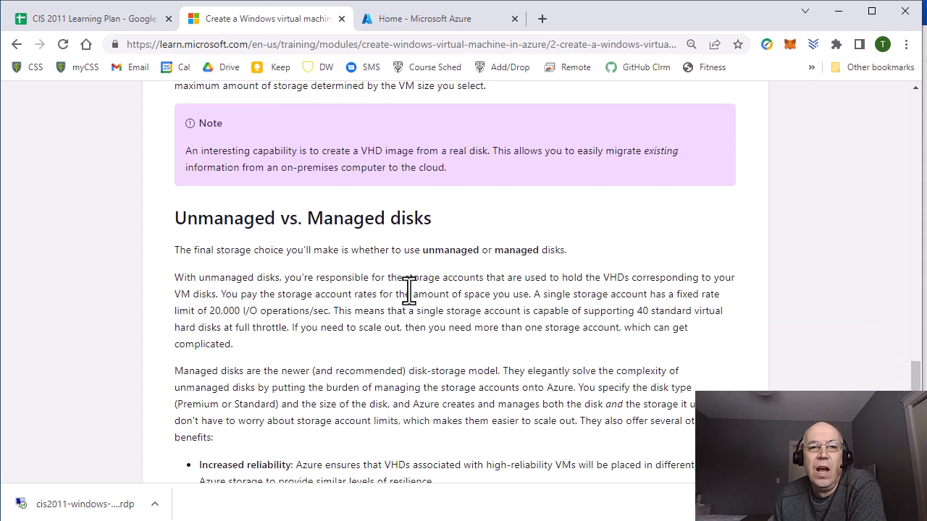
scroll(410, 290, "down", 1)
scroll(259, 353, "down", 1)
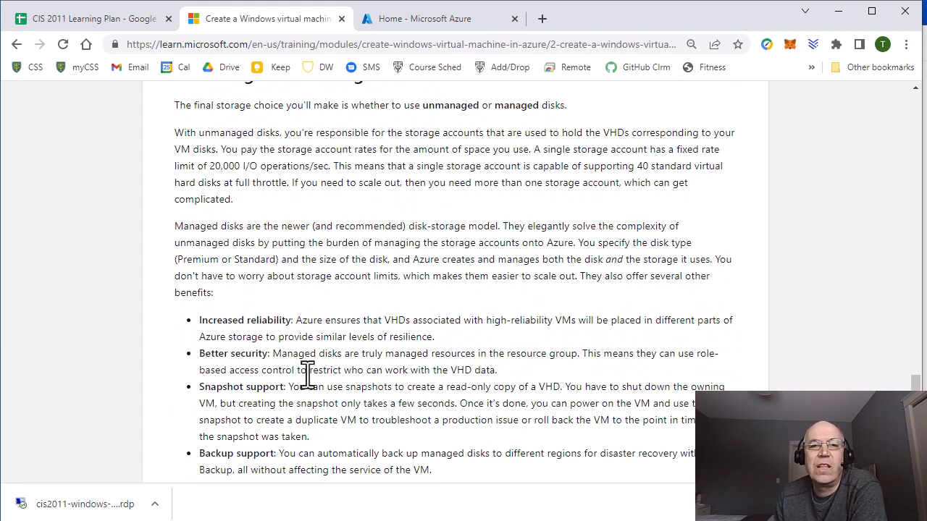
scroll(283, 250, "down", 5)
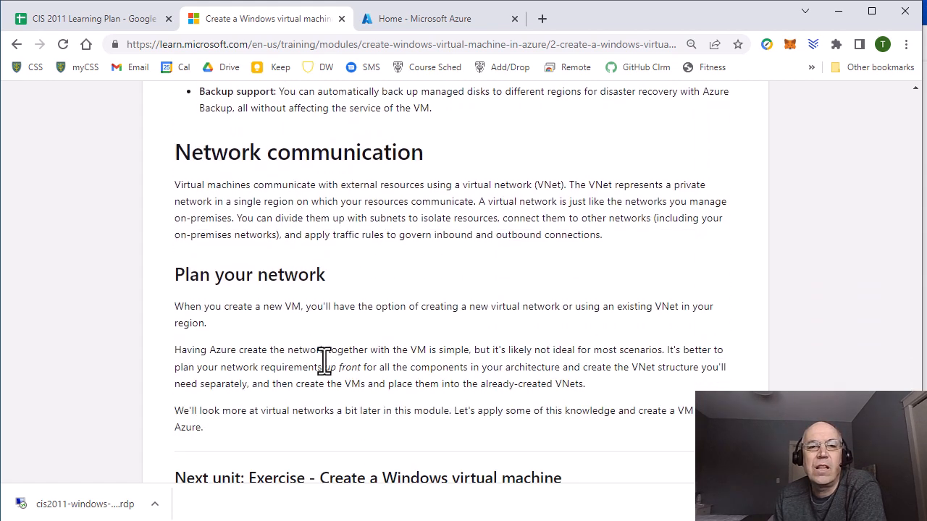
scroll(323, 366, "down", 2)
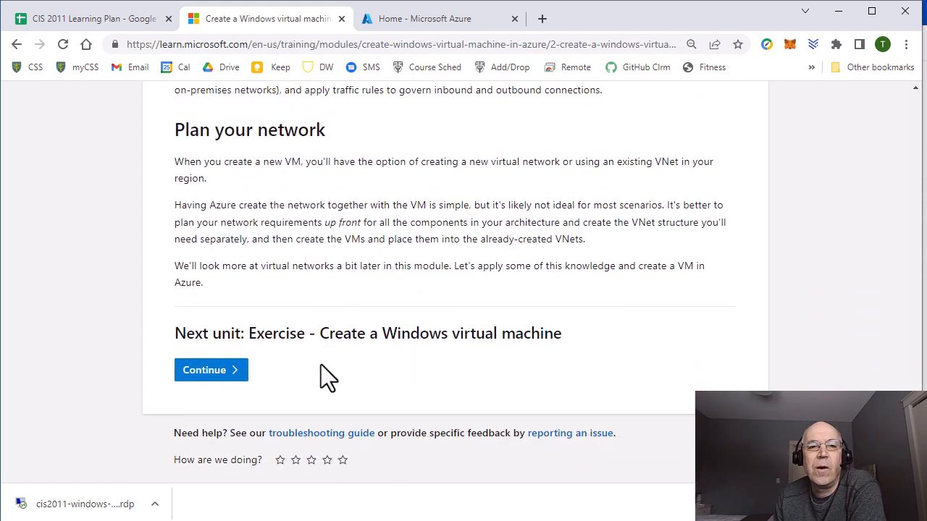
Step: Continue to the Create a Windows virtual machine exercise and review its sandbox status and sign-in instruction
left_click(201, 372)
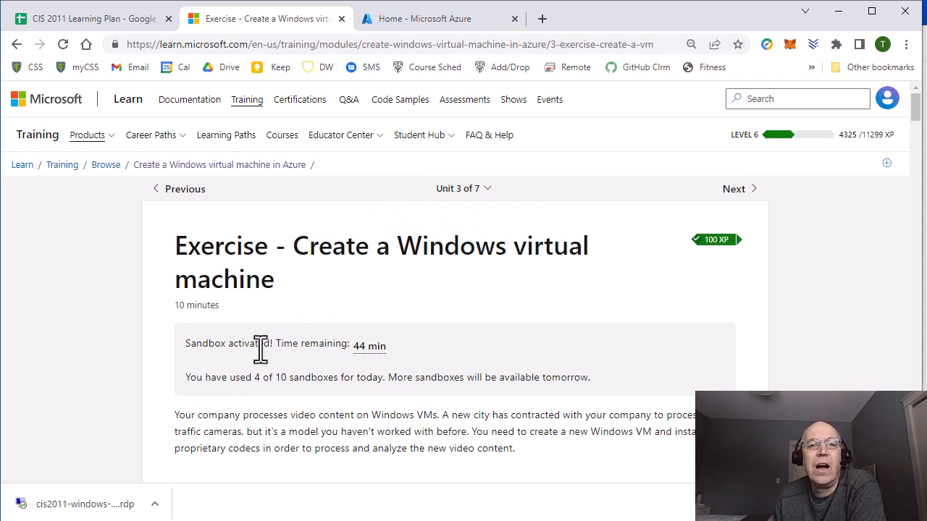
scroll(266, 347, "down", 1)
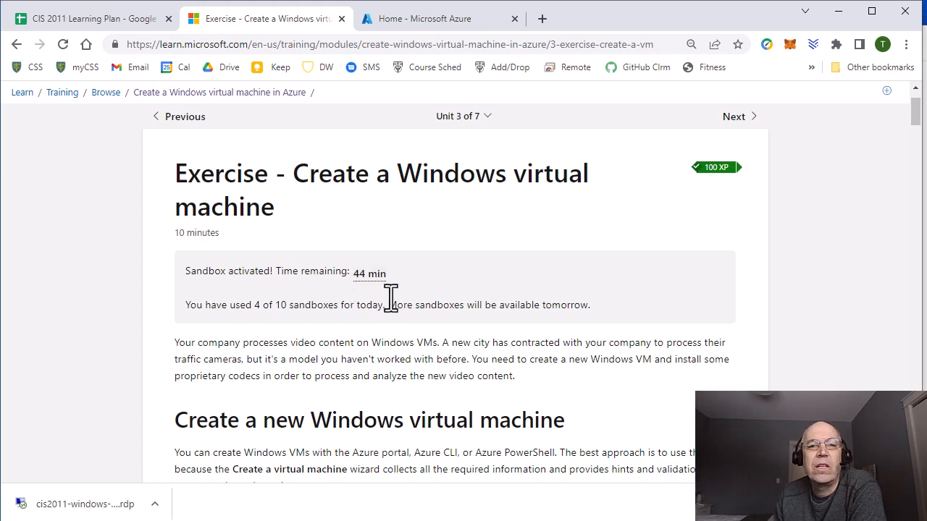
scroll(356, 307, "down", 2)
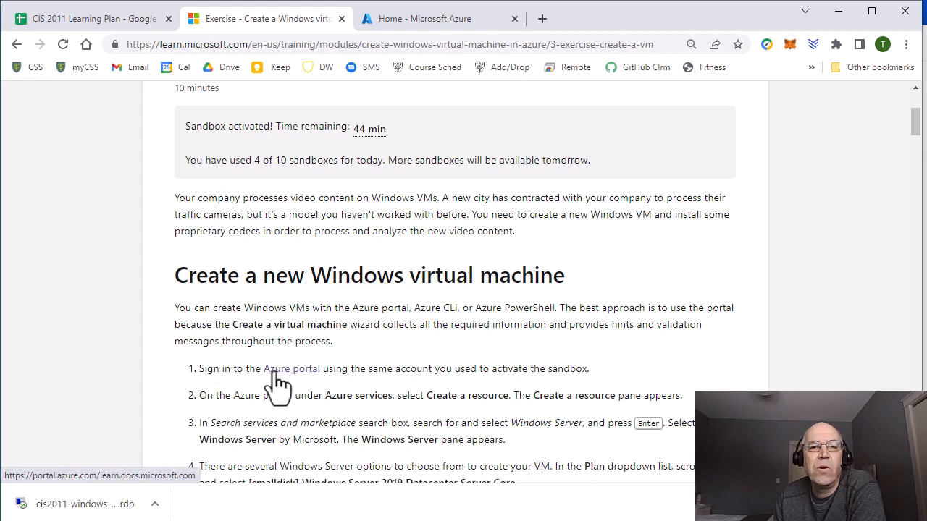
Step: Check the Azure portal home page, return to the exercise, and read the instructions for creating a new Windows virtual machine
right_click(274, 372)
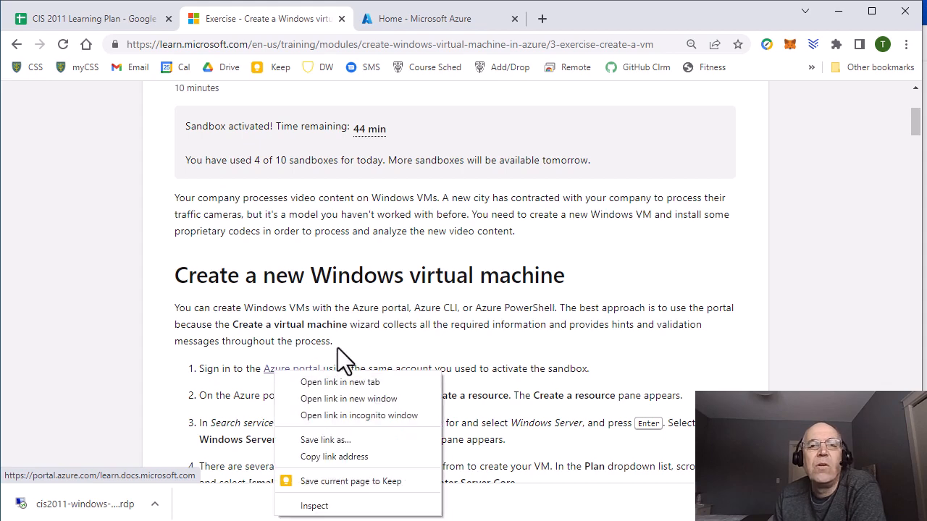
left_click(338, 346)
left_click(403, 19)
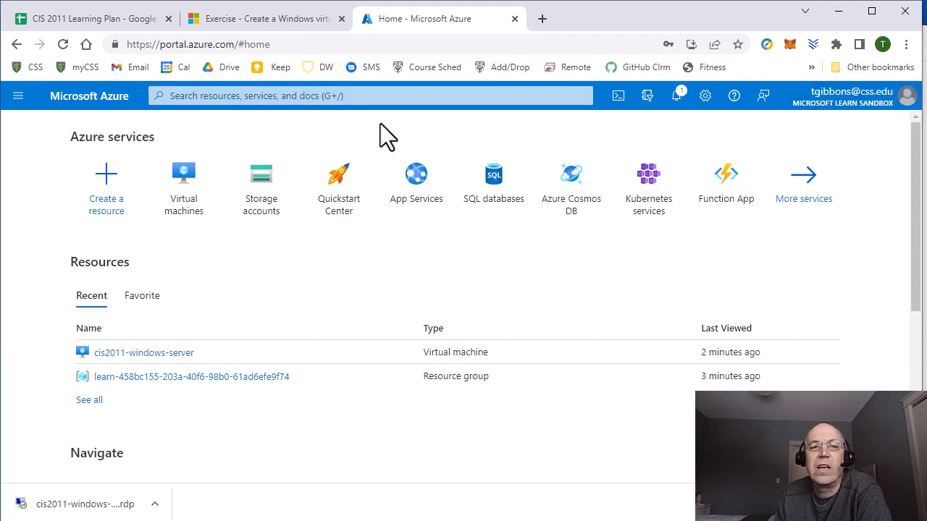
left_click(223, 21)
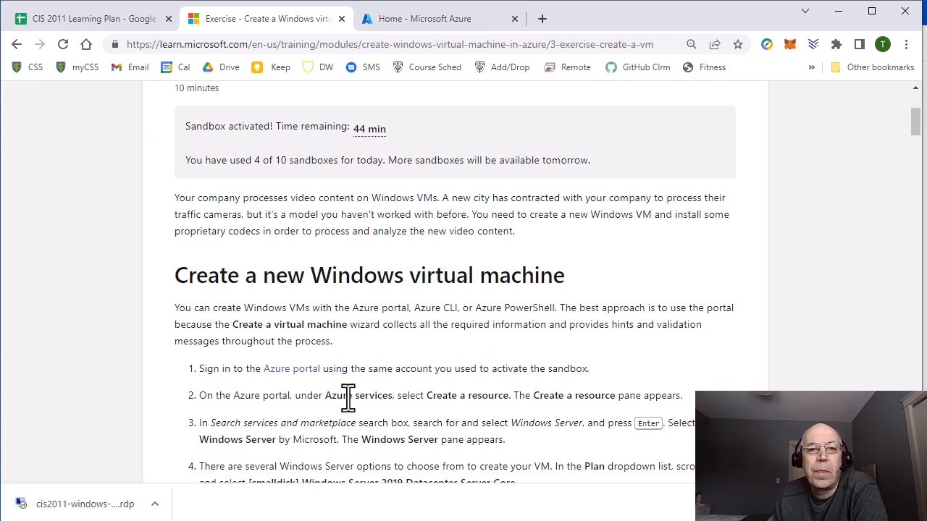
scroll(526, 389, "down", 1)
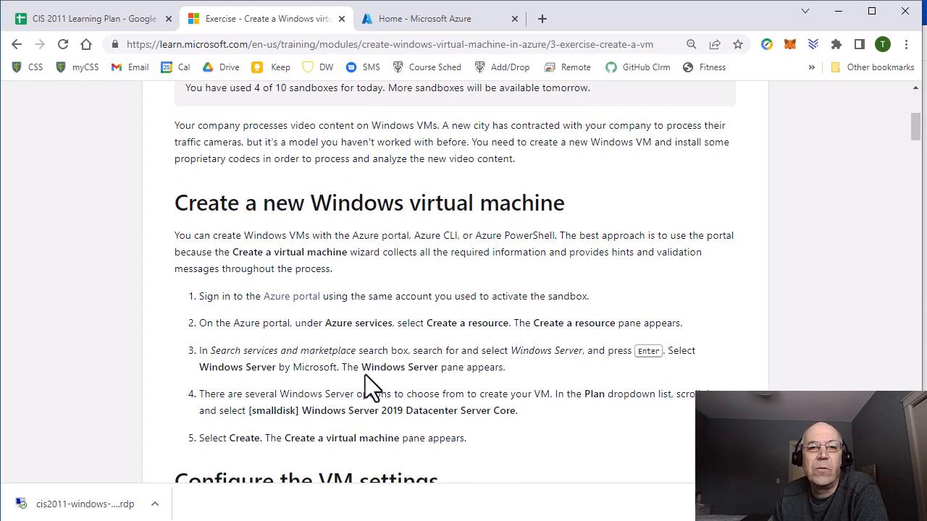
scroll(369, 384, "down", 1)
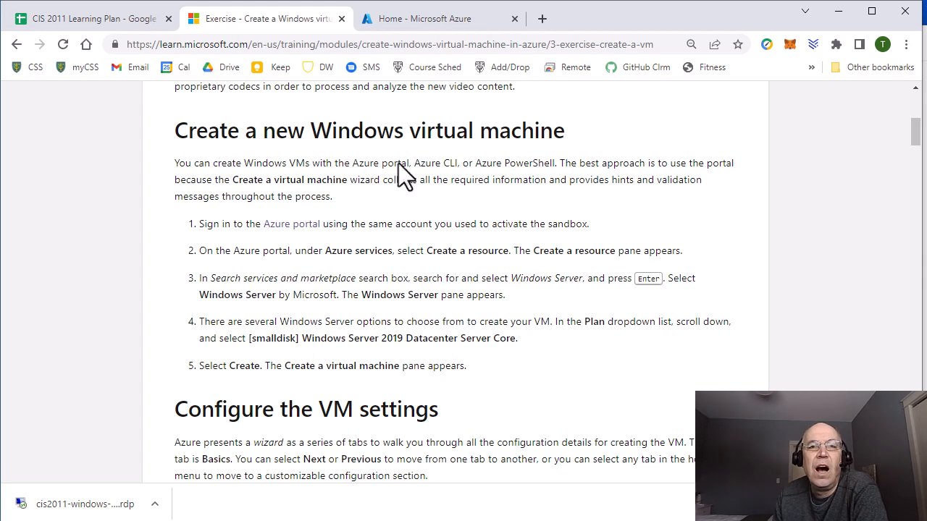
Step: Switch to the Azure portal and start creating a new Virtual machine resource from the popular Azure services
left_click(430, 21)
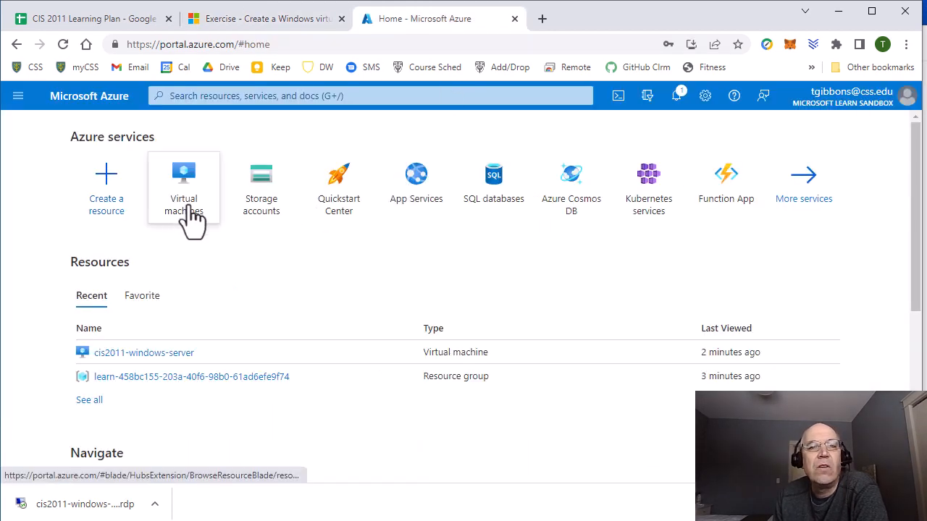
left_click(116, 221)
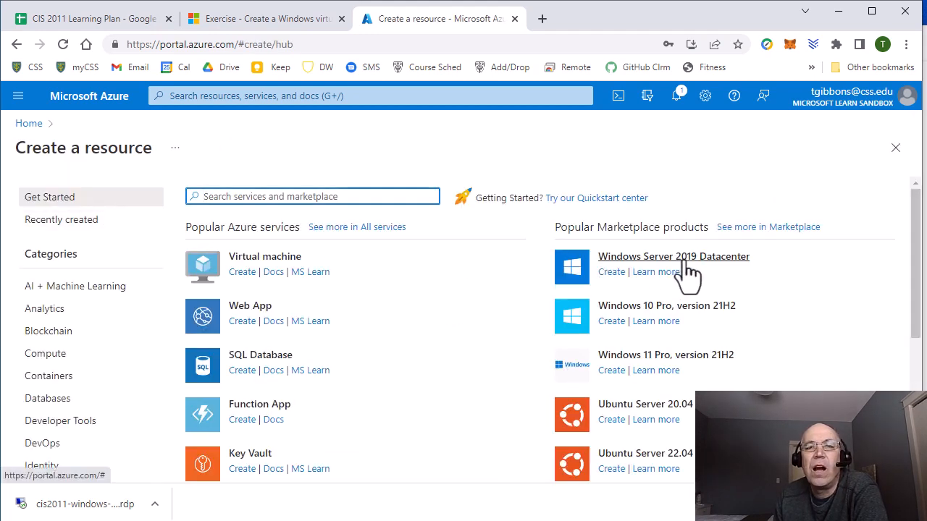
scroll(246, 319, "down", 3)
scroll(275, 239, "up", 3)
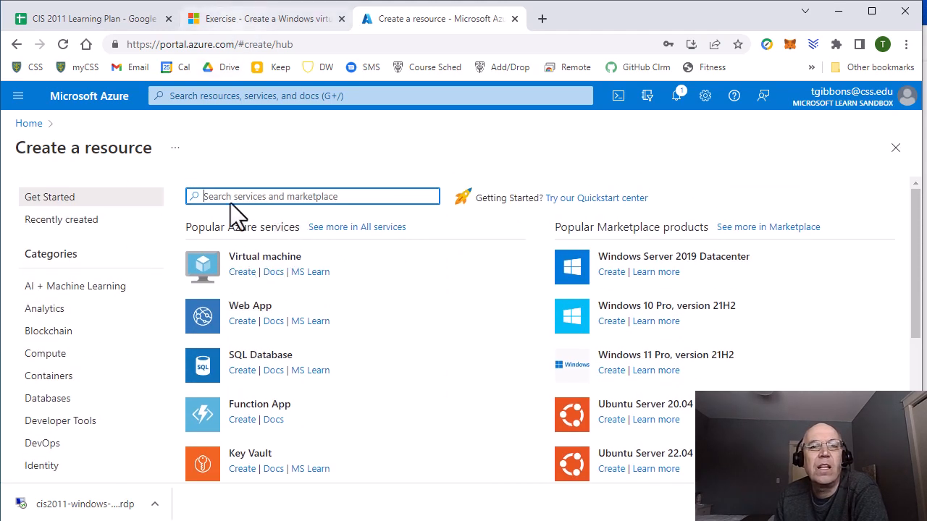
left_click(240, 273)
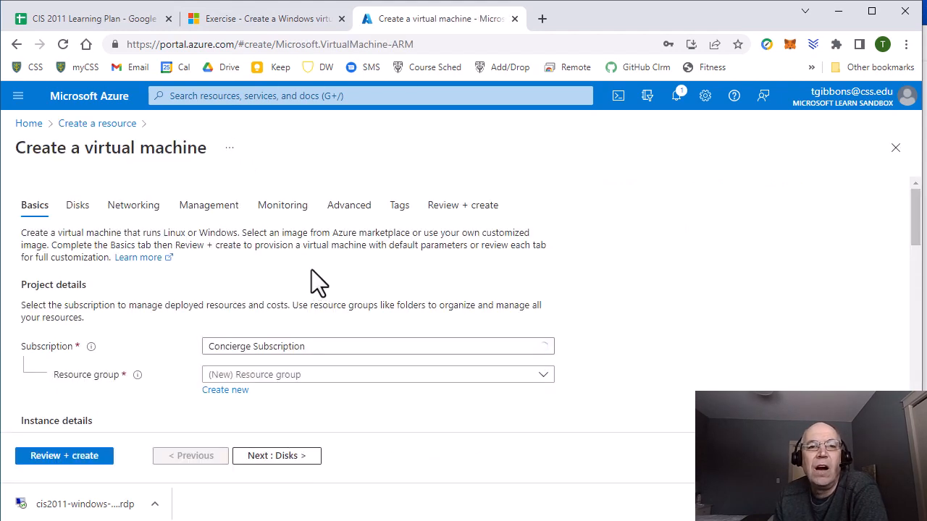
scroll(310, 269, "down", 4)
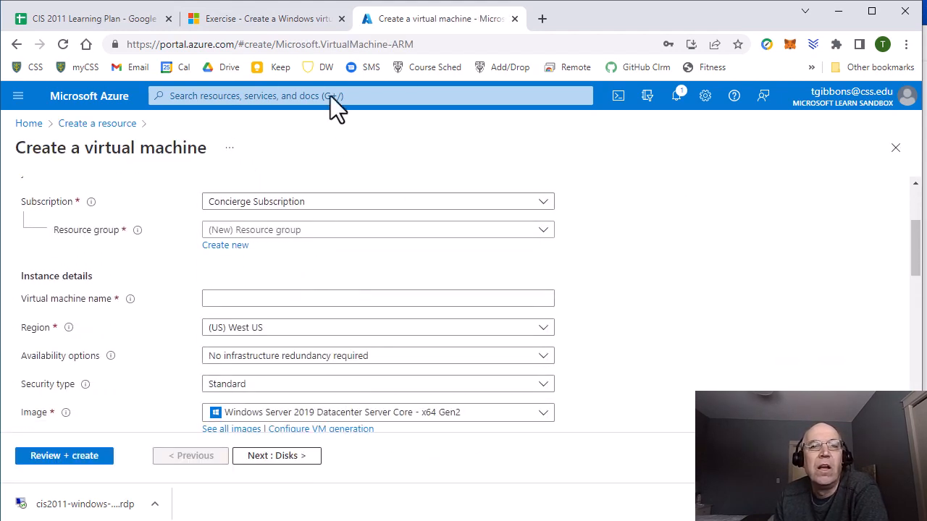
Step: Read the exercise's sample project and instance details for the VM on the Microsoft Learn page, and return to the Azure portal
left_click(304, 24)
scroll(293, 282, "down", 3)
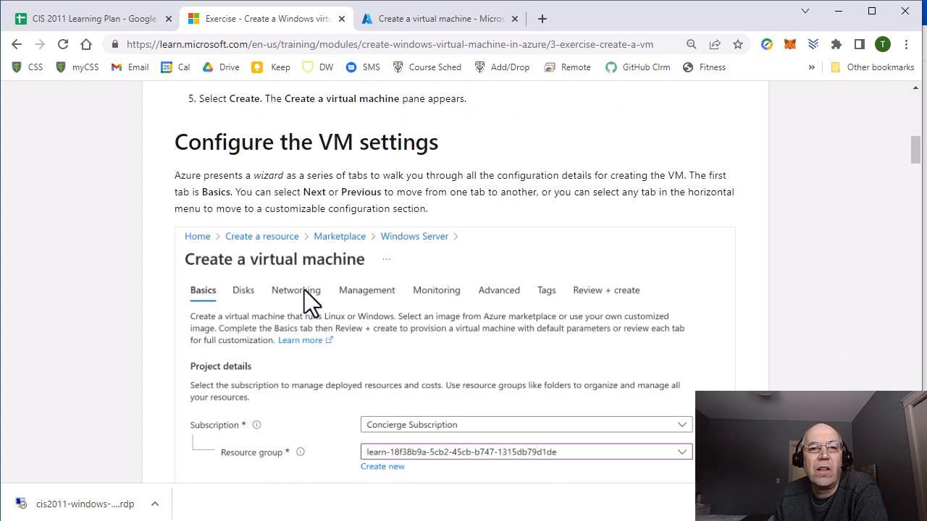
scroll(436, 329, "down", 3)
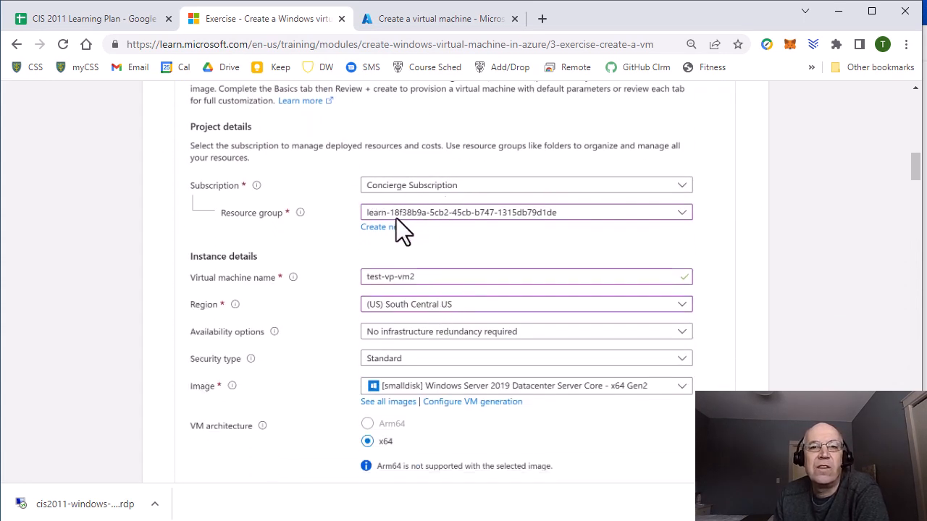
left_click(394, 20)
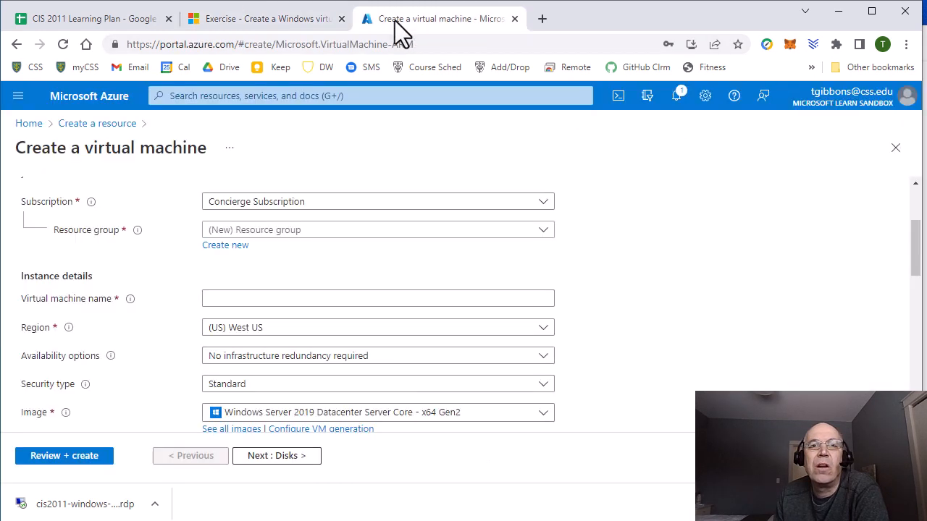
Step: Assign the existing resource group learn-458bc155-203a-40f6-98b0-61ad6efe9f74 and name the virtual machine CIS2011-server-recorded
left_click(250, 230)
left_click(253, 300)
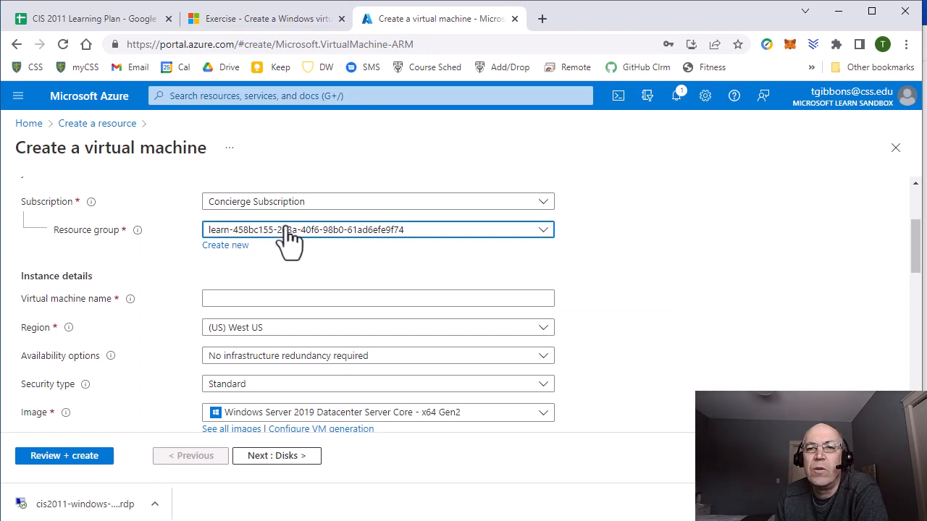
left_click(258, 301)
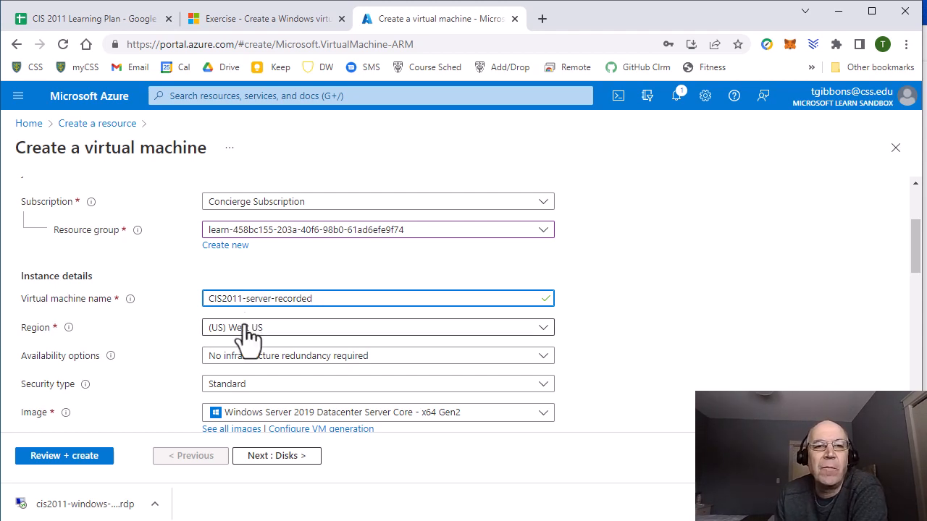
Step: Review the available regions for the virtual machine and keep (US) West US selected
scroll(247, 329, "up", 1)
scroll(257, 337, "down", 2)
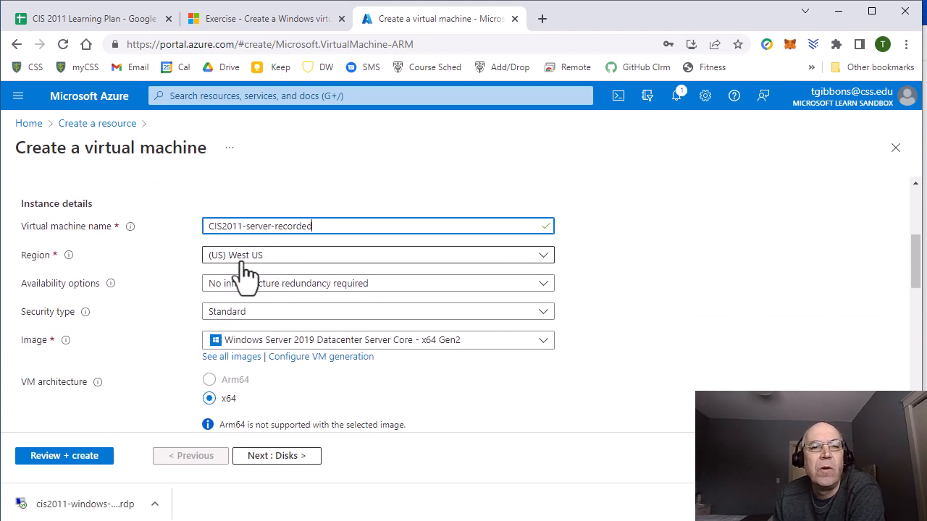
left_click(273, 259)
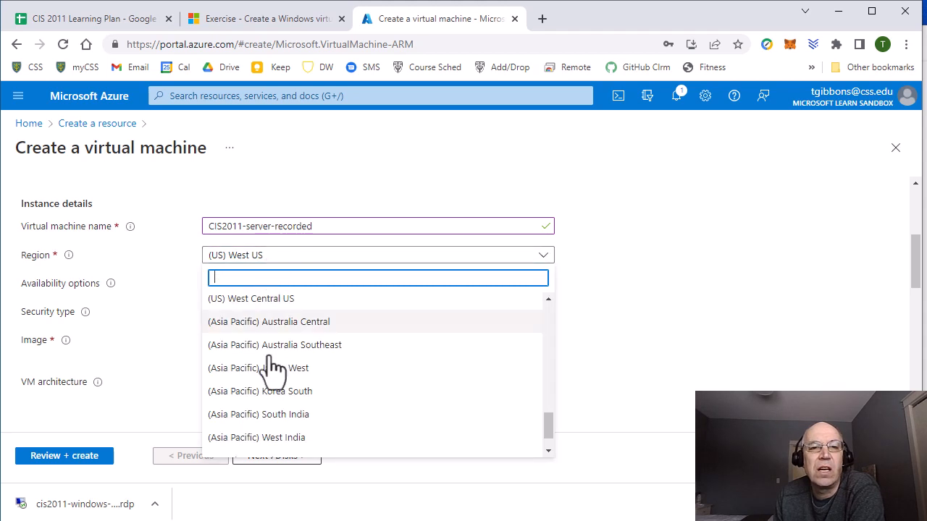
left_click(262, 258)
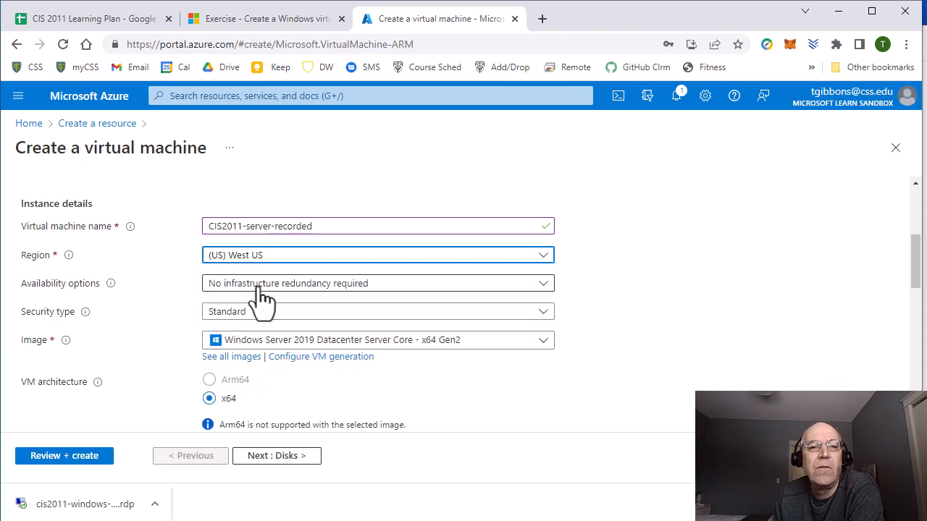
Step: Browse the suggested images, open the full marketplace image catalogue, and inspect the Windows Server offer's details
left_click(249, 343)
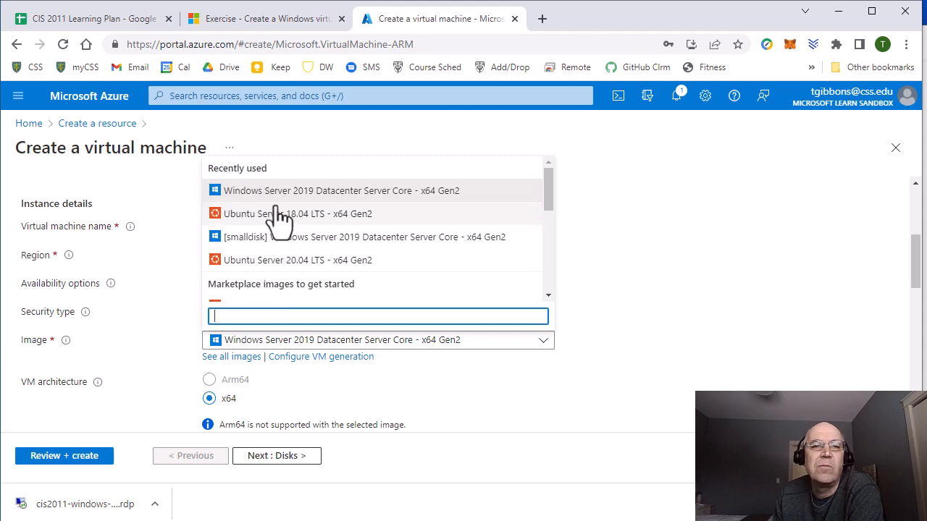
scroll(275, 239, "down", 5)
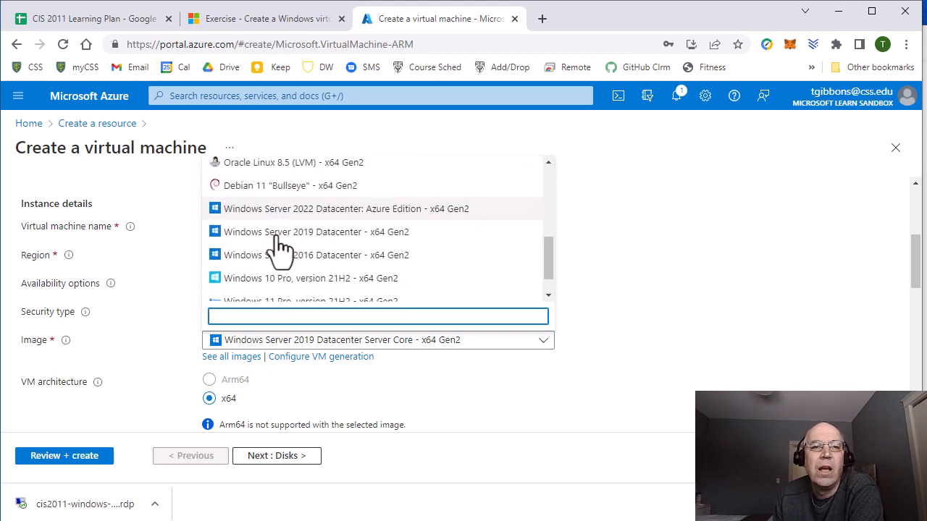
left_click(244, 291)
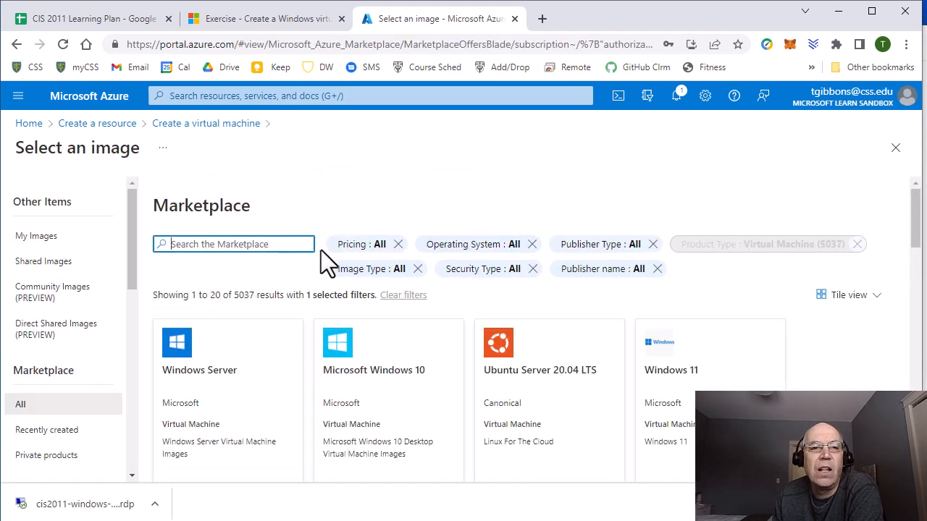
scroll(239, 275, "down", 2)
left_click(179, 217)
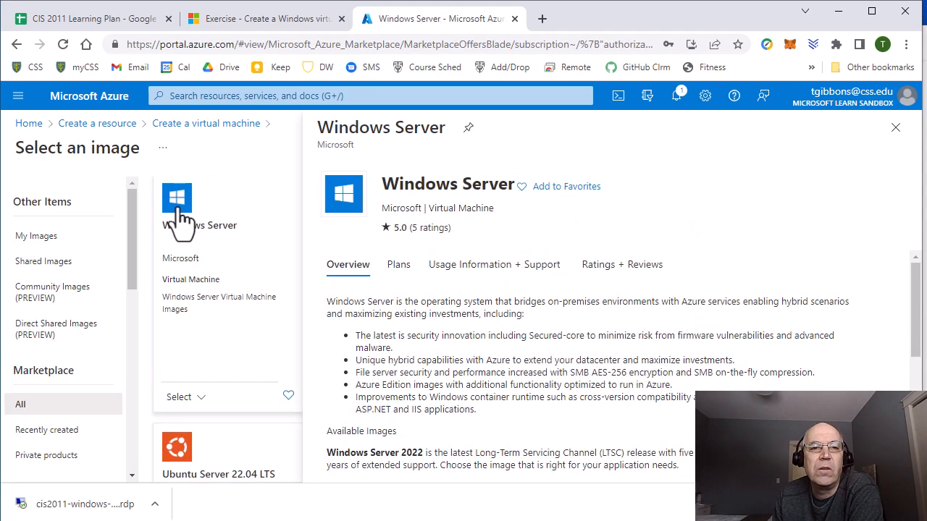
left_click(182, 397)
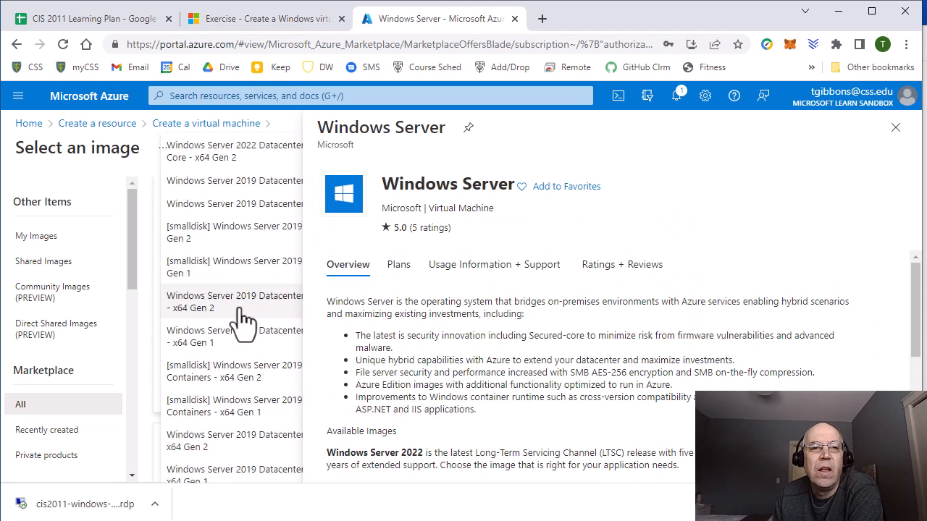
left_click(896, 128)
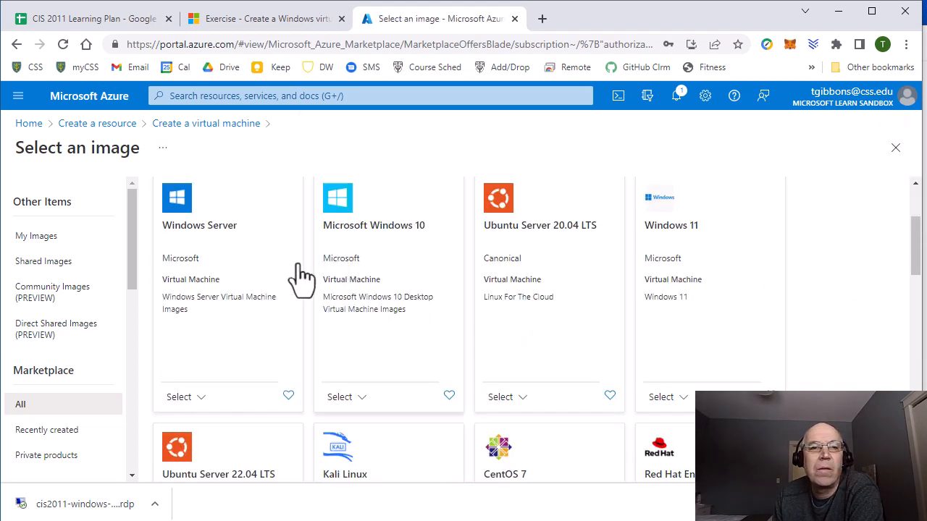
Step: Check which image the exercise uses, and choose Windows Server 2019 Datacenter Server Core - x64 Gen 2 from the Windows Server offer
left_click(187, 400)
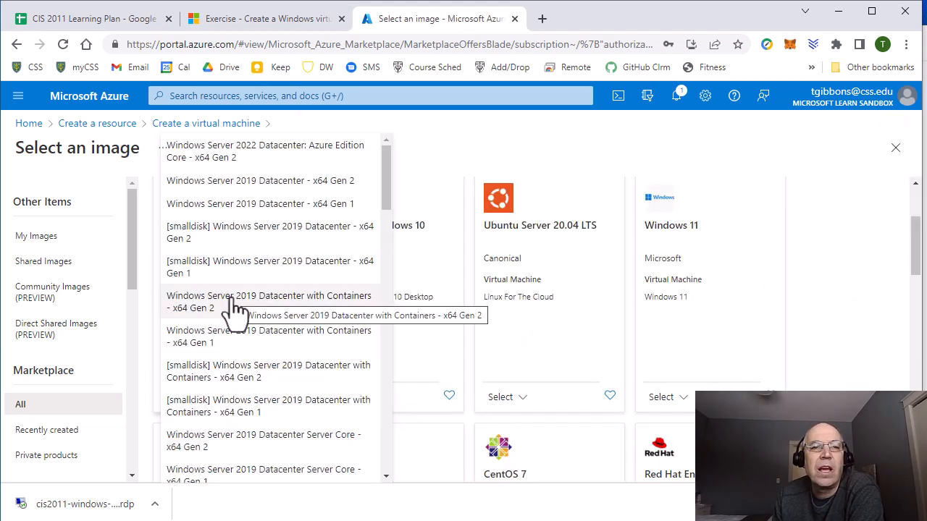
left_click(273, 22)
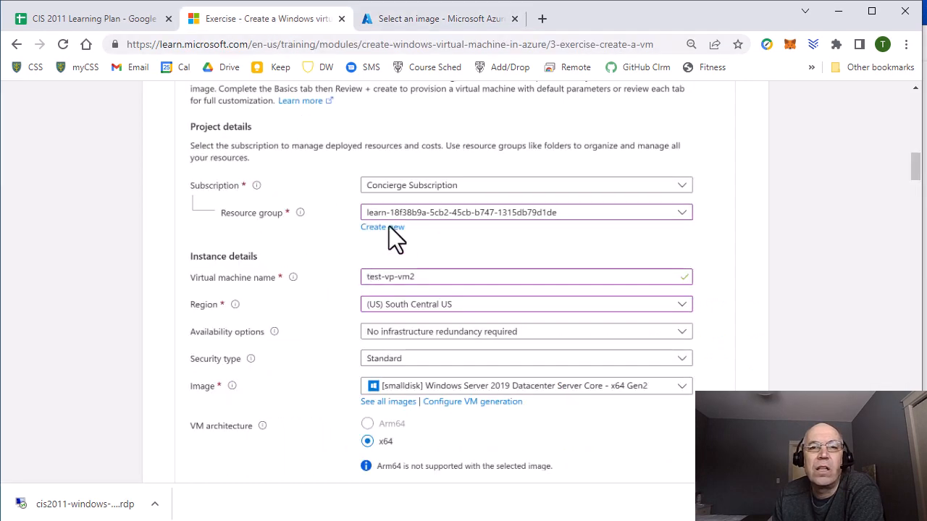
scroll(445, 261, "up", 5)
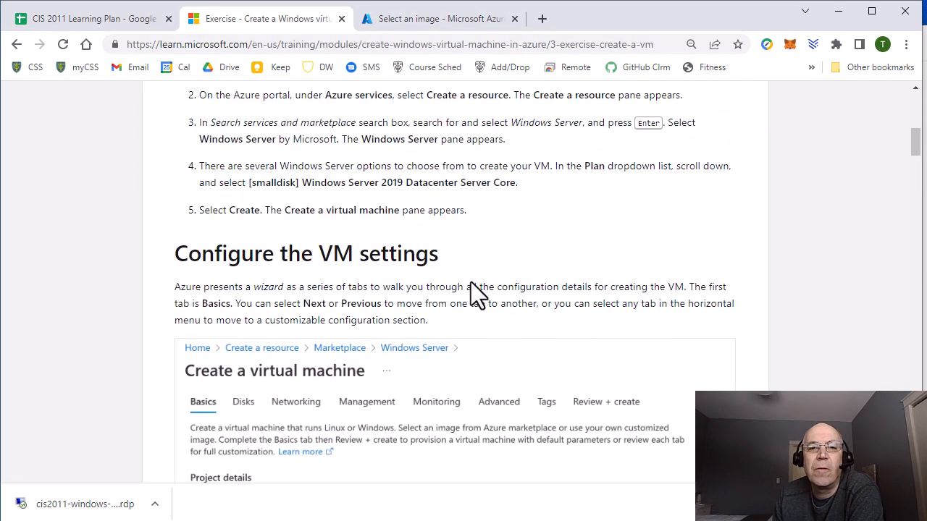
scroll(471, 293, "down", 6)
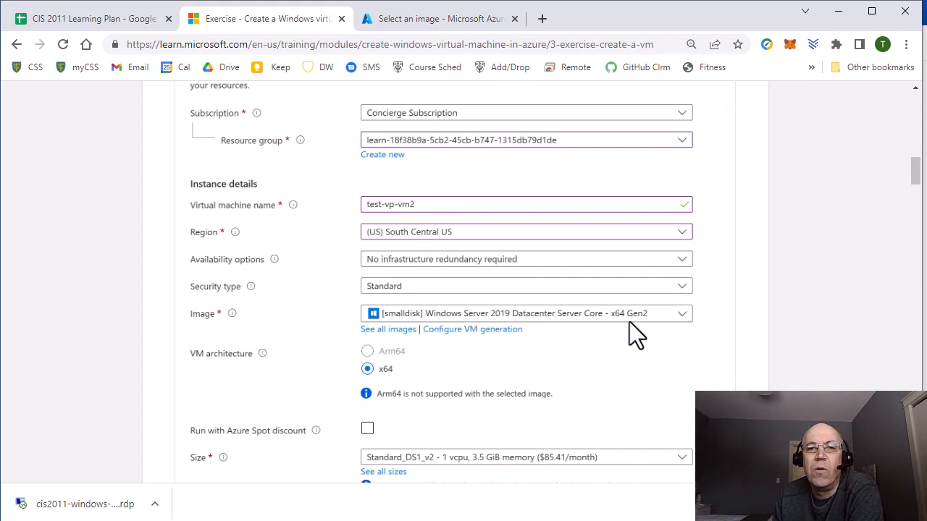
left_click(433, 19)
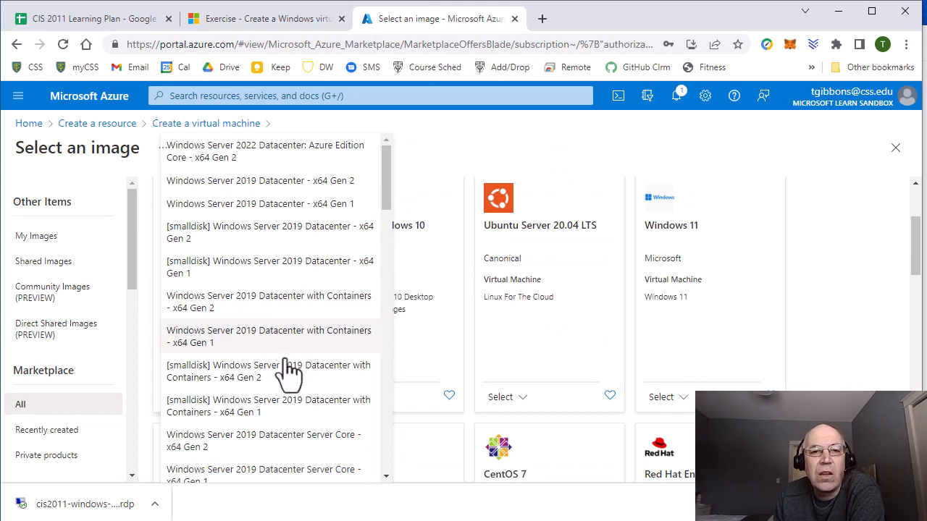
left_click(275, 441)
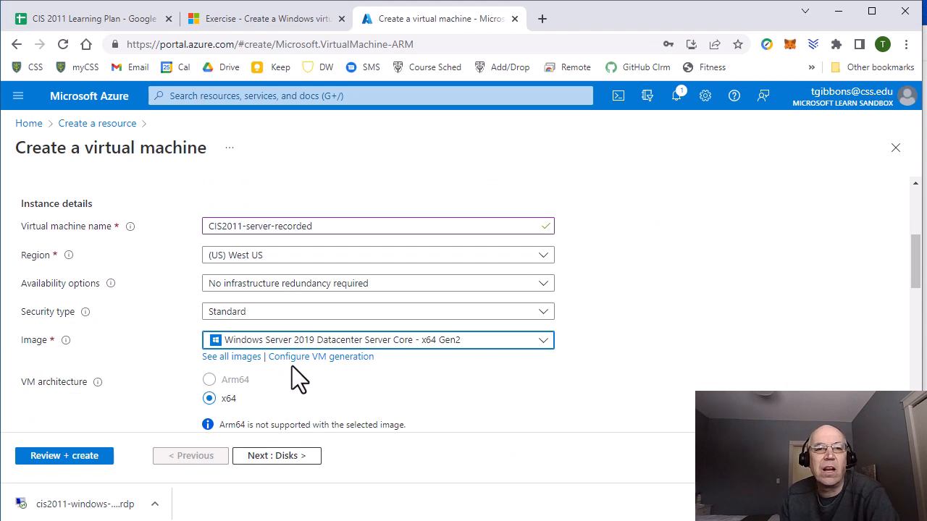
Step: Review the VM architecture and size settings and compare them with the sample configuration in the Microsoft Learn exercise
scroll(276, 399, "down", 1)
scroll(276, 399, "down", 1)
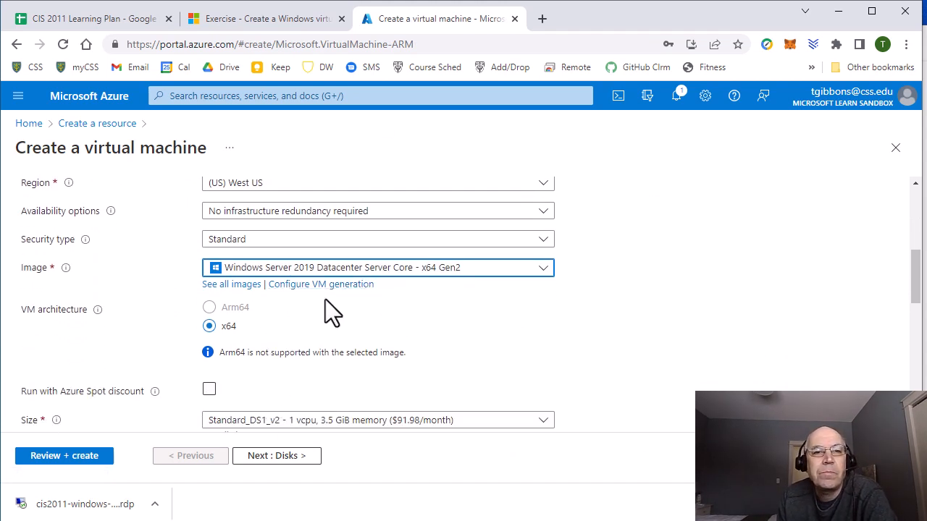
scroll(325, 299, "down", 3)
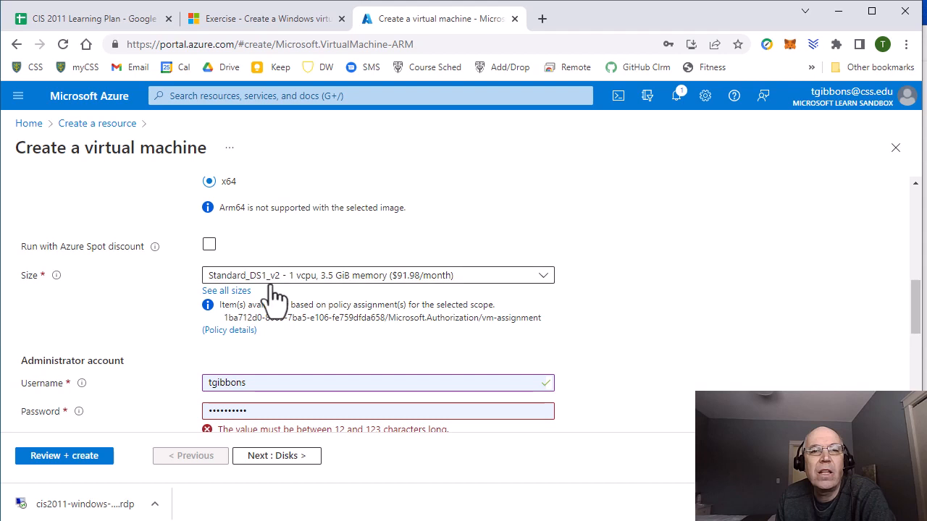
left_click(244, 20)
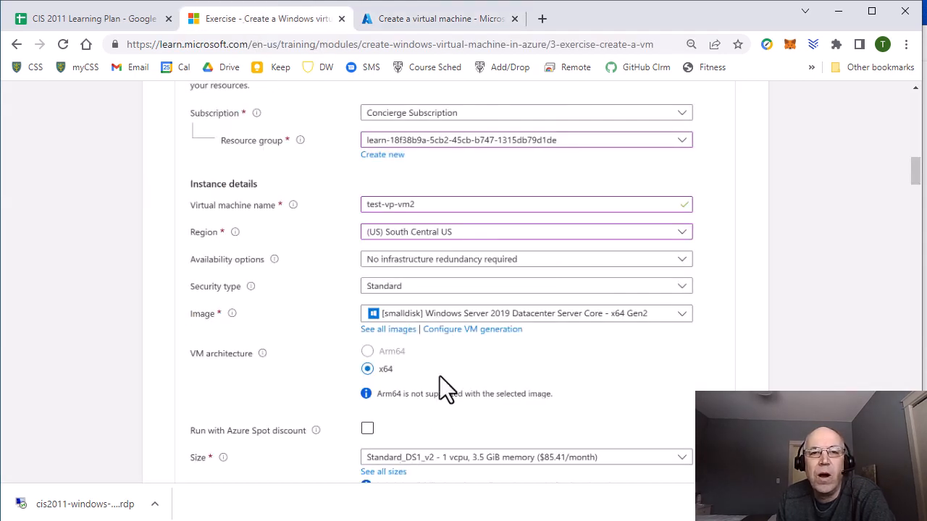
left_click(429, 11)
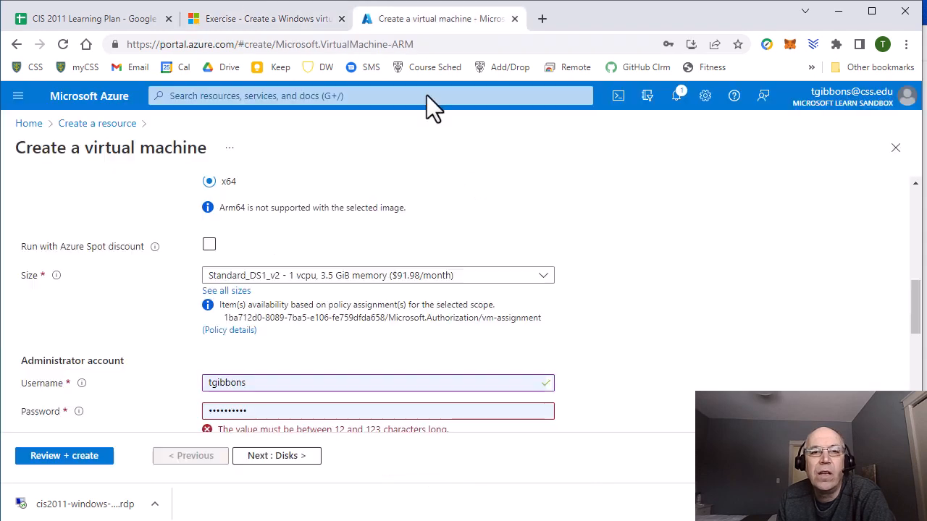
Step: Open the complete list of VM sizes and select DS1_v2 for the virtual machine
left_click(253, 278)
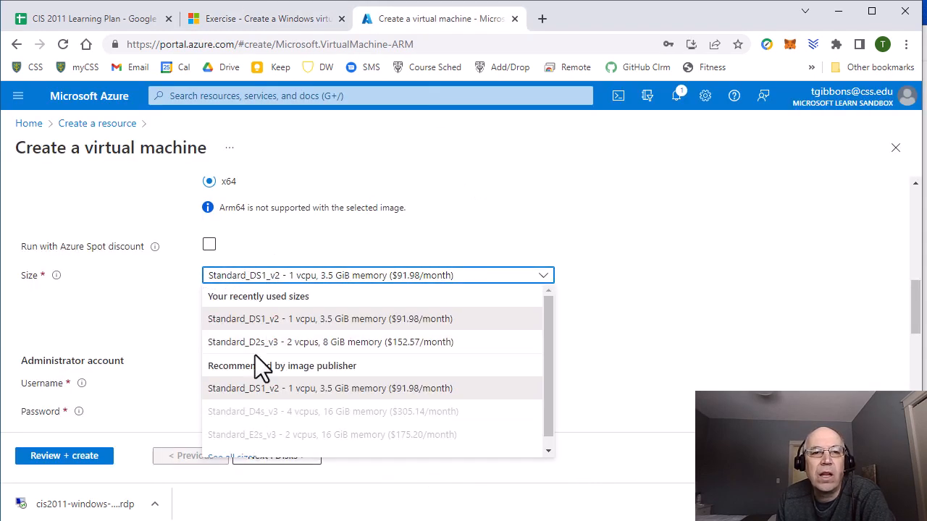
left_click(236, 445)
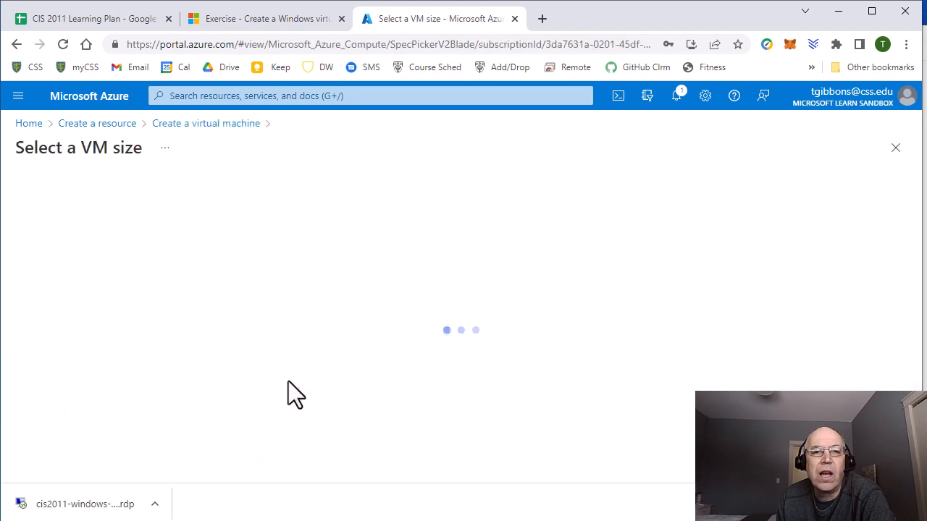
scroll(321, 321, "down", 3)
scroll(162, 389, "up", 2)
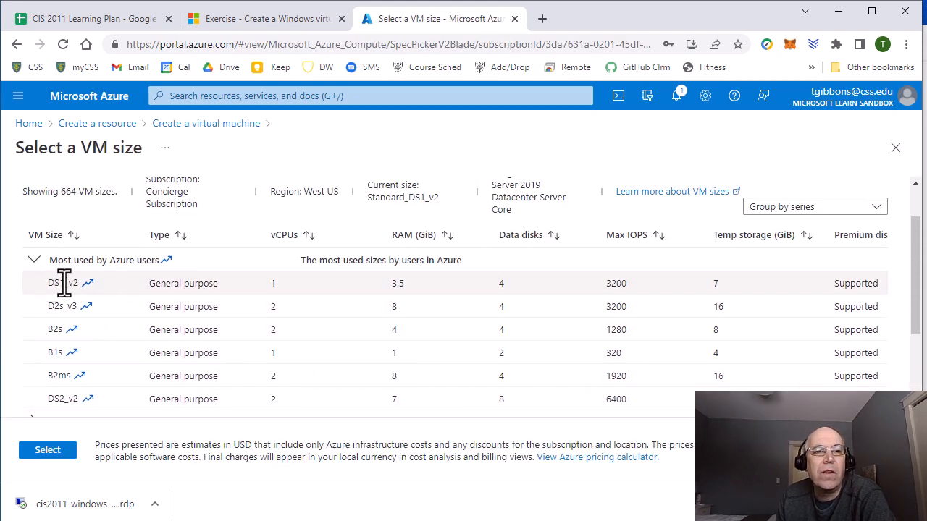
left_click(64, 283)
left_click(44, 451)
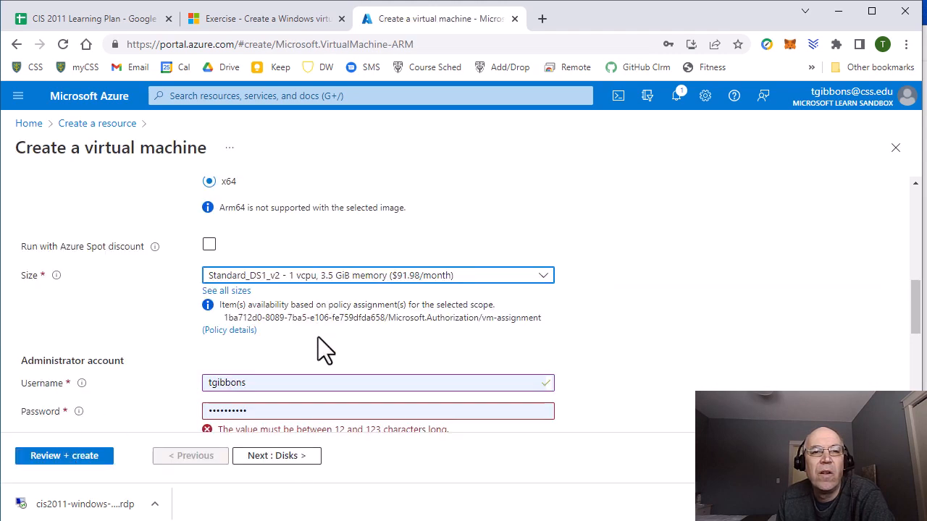
Step: Review the chosen image and size, and set the administrator account's username to azureuser
scroll(333, 297, "up", 2)
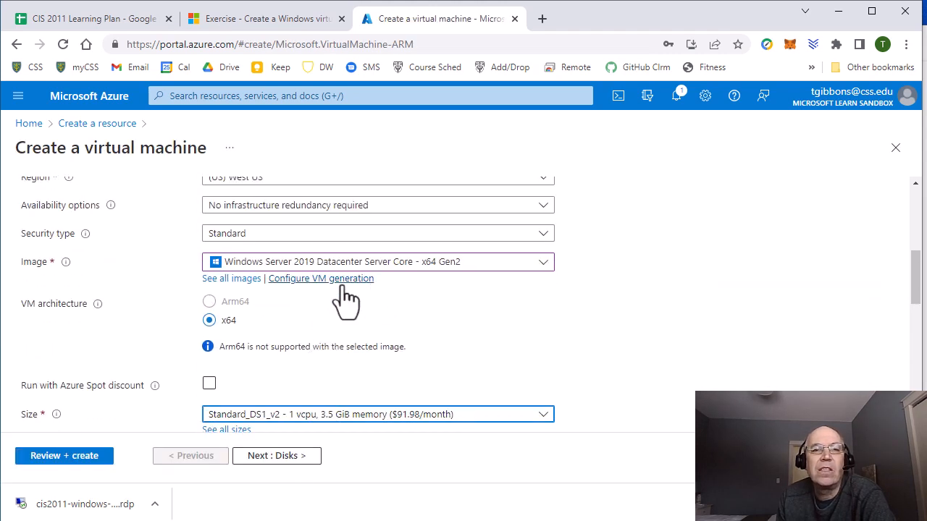
scroll(375, 306, "down", 1)
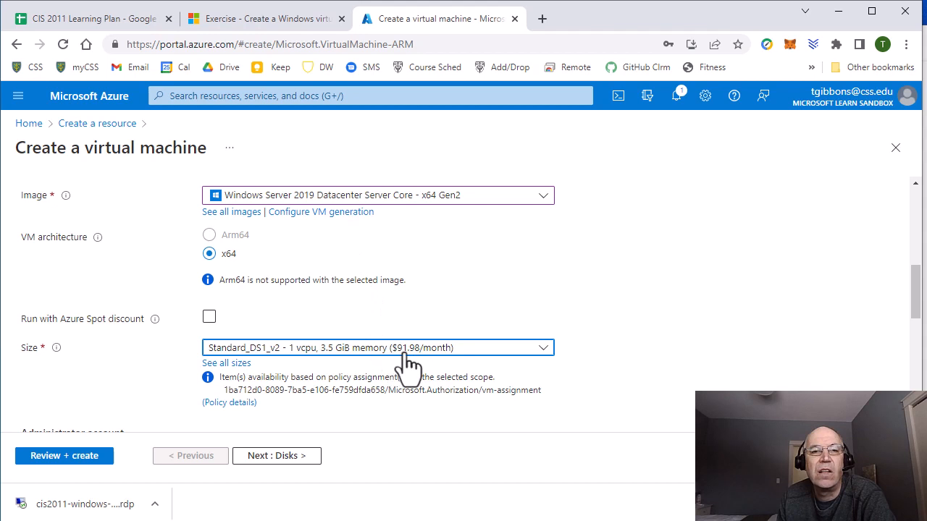
scroll(407, 366, "down", 1)
scroll(402, 322, "down", 2)
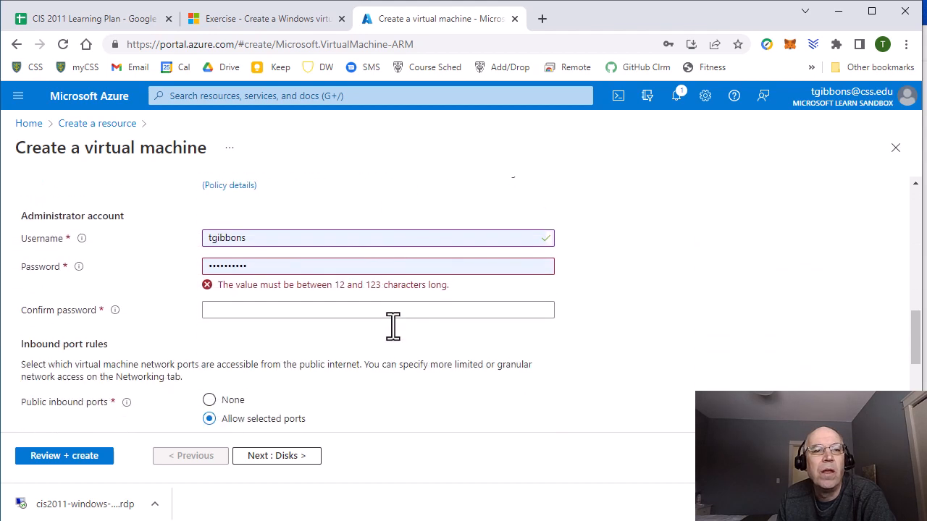
double_click(221, 239)
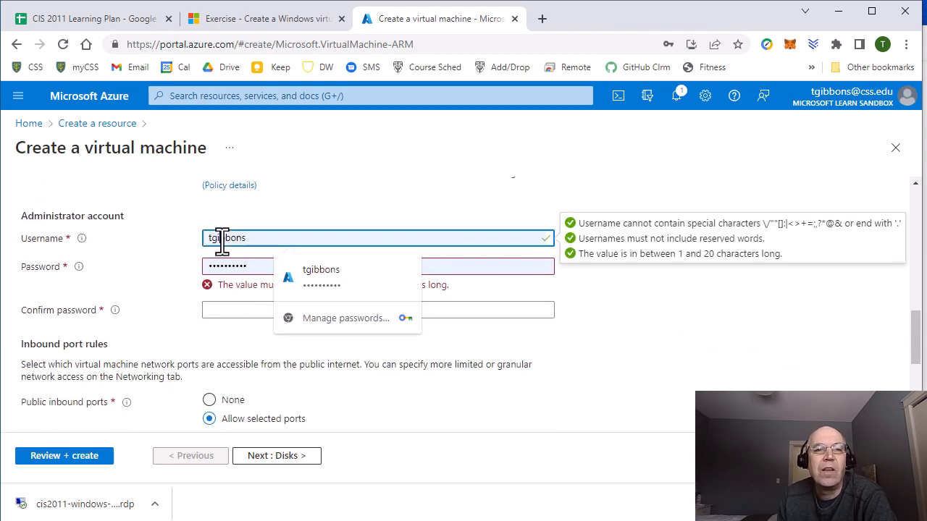
type("azureuser")
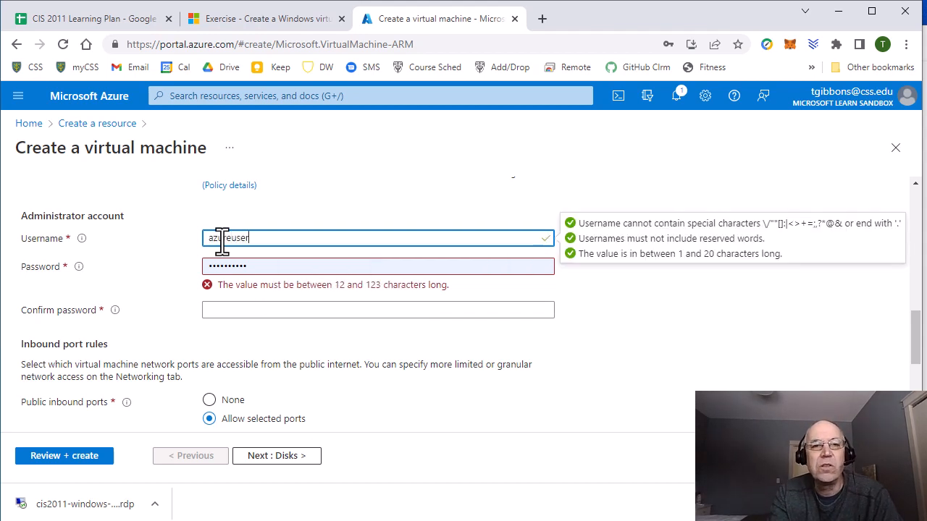
Step: Copy the account password from the Notepad notes and enter it in the administrator account's password and confirm password fields
key("alt+Tab")
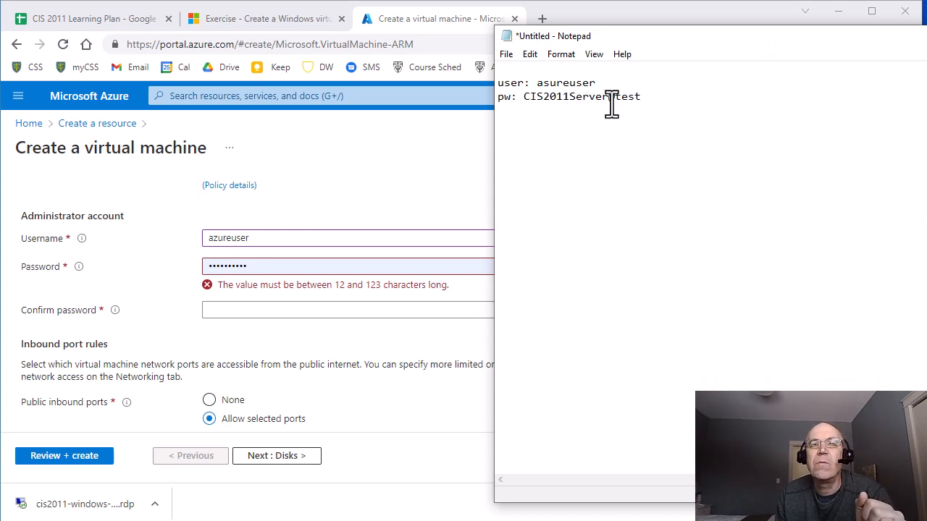
left_click_drag(643, 97, 524, 103)
double_click(296, 265)
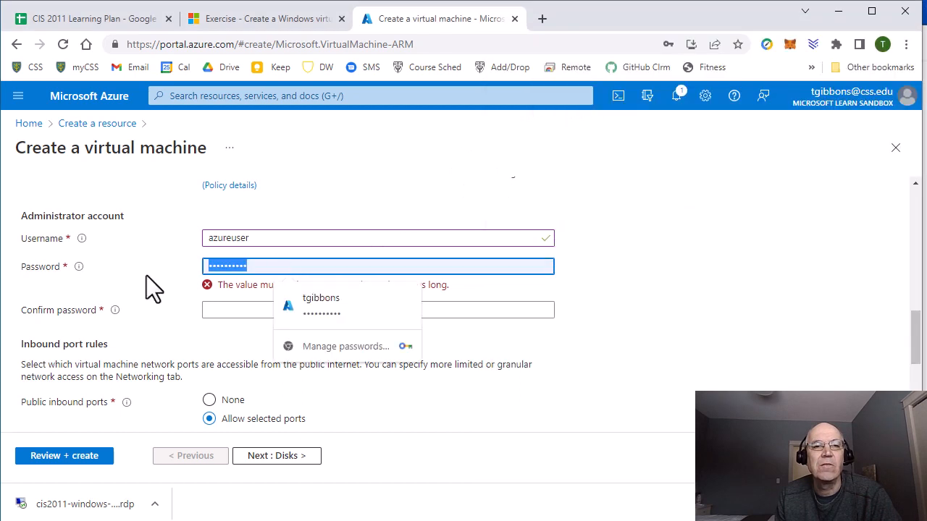
key("ctrl+v")
left_click(226, 294)
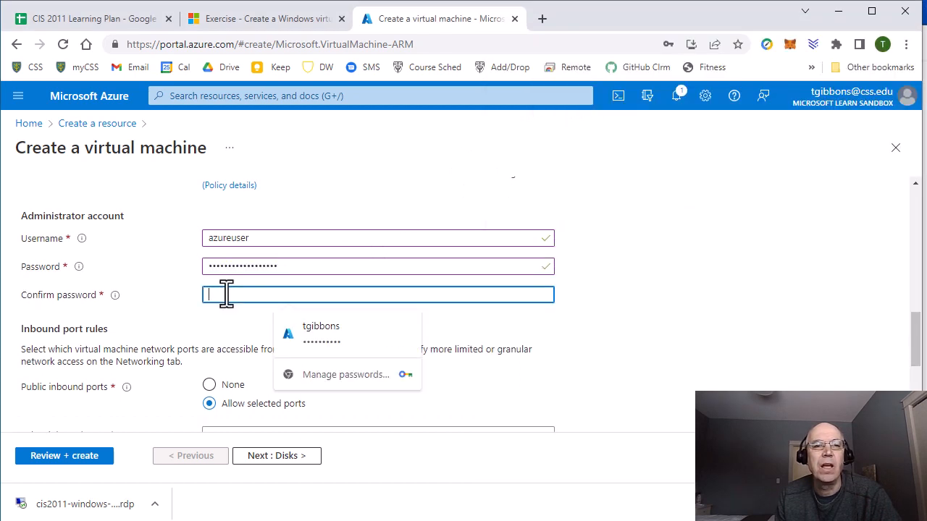
key("ctrl+v")
Step: Copy the administrator username from the Azure form and correct the user entry in the Notepad notes to azureuser
left_click(920, 266)
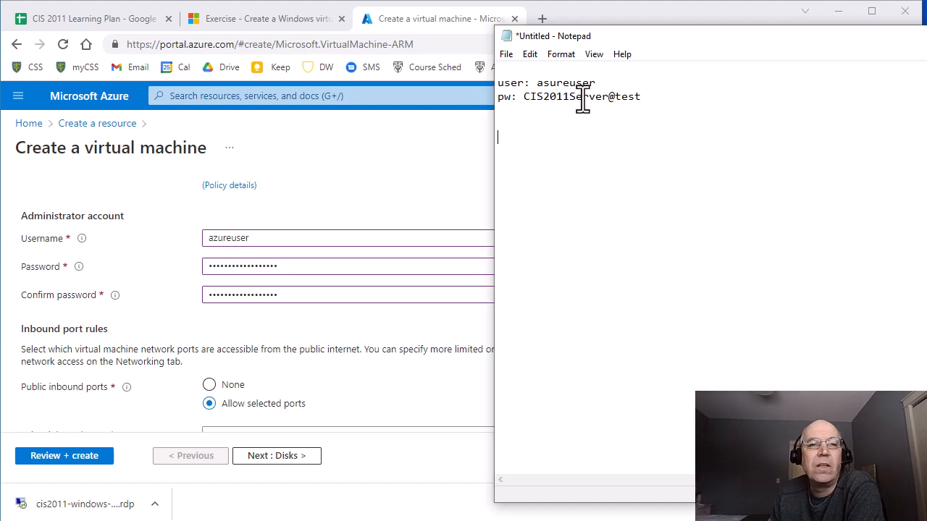
left_click(242, 236)
double_click(242, 236)
key("ctrl+c")
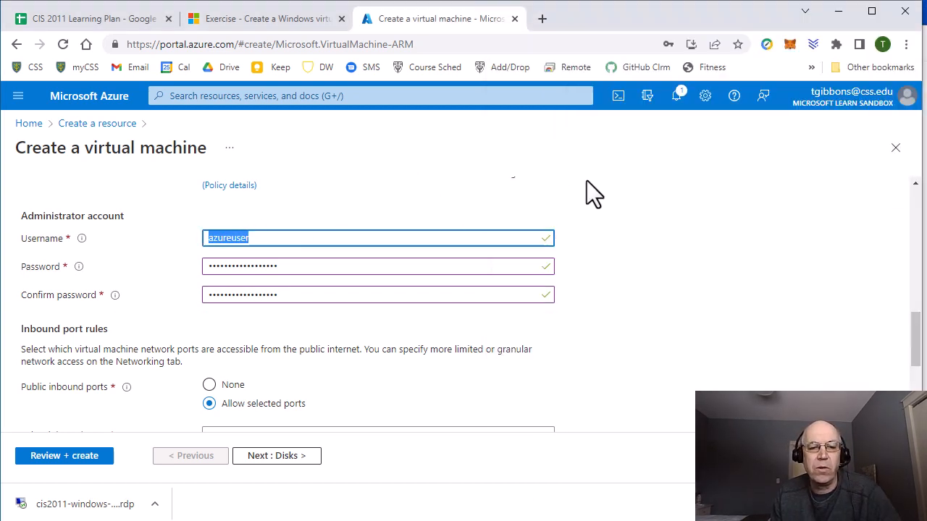
key("alt+Tab")
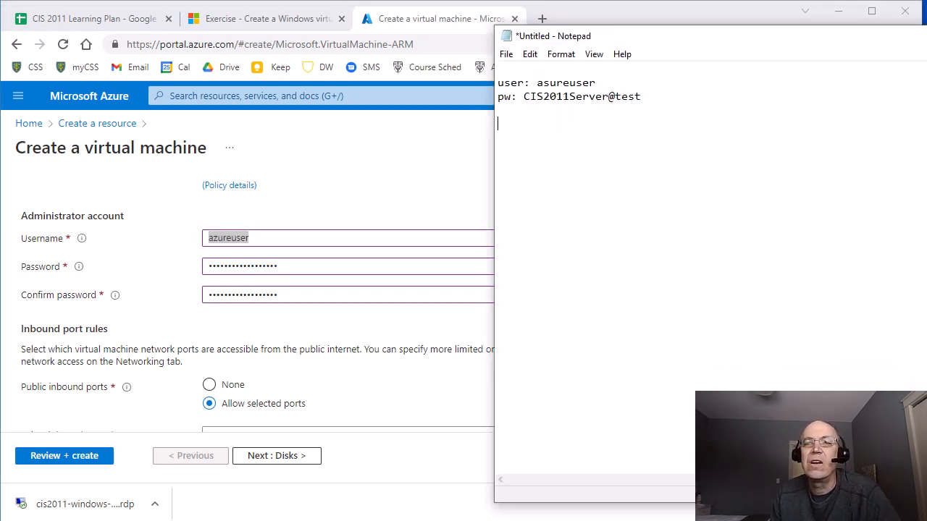
double_click(557, 83)
key("ctrl+v")
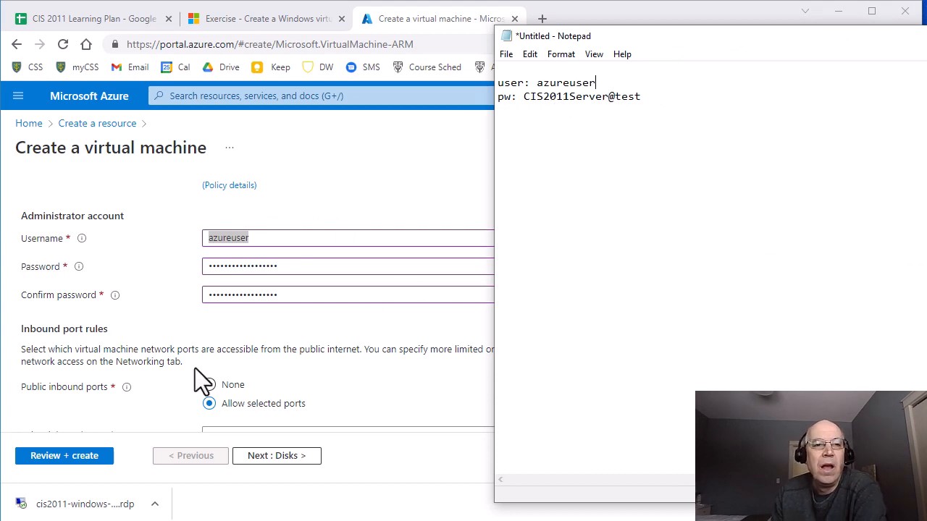
Step: Review the VM's inbound port rules and licensing settings in the Azure portal and compare them with the basic settings in the Microsoft Learn exercise
key("alt+Tab")
left_click(169, 337)
scroll(169, 337, "down", 3)
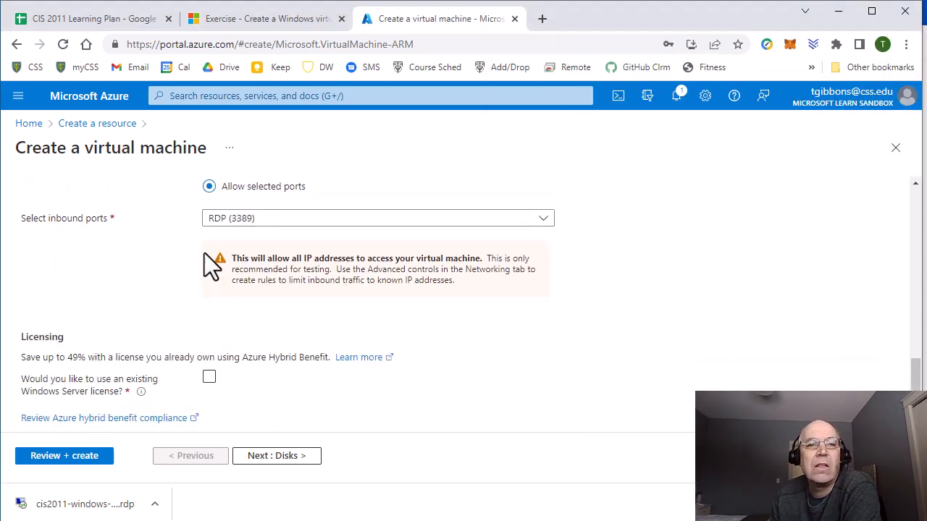
scroll(205, 253, "up", 1)
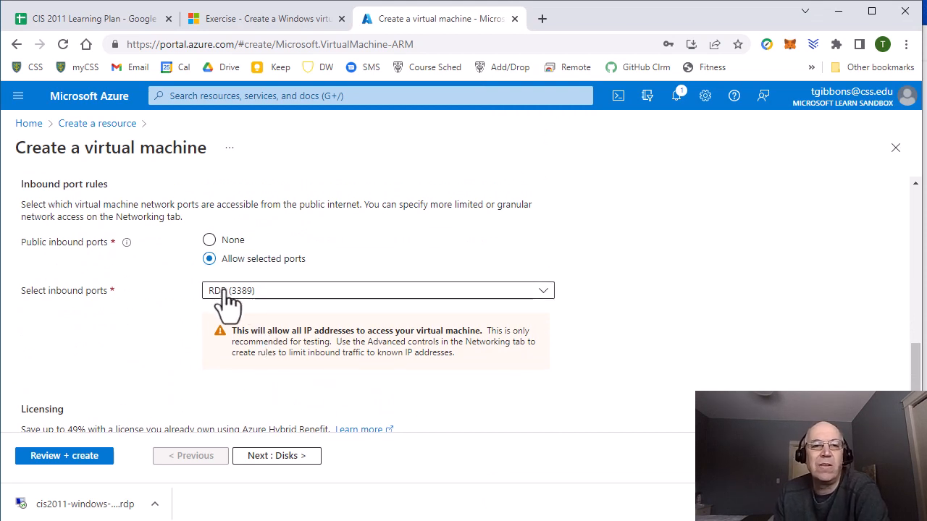
scroll(246, 304, "down", 2)
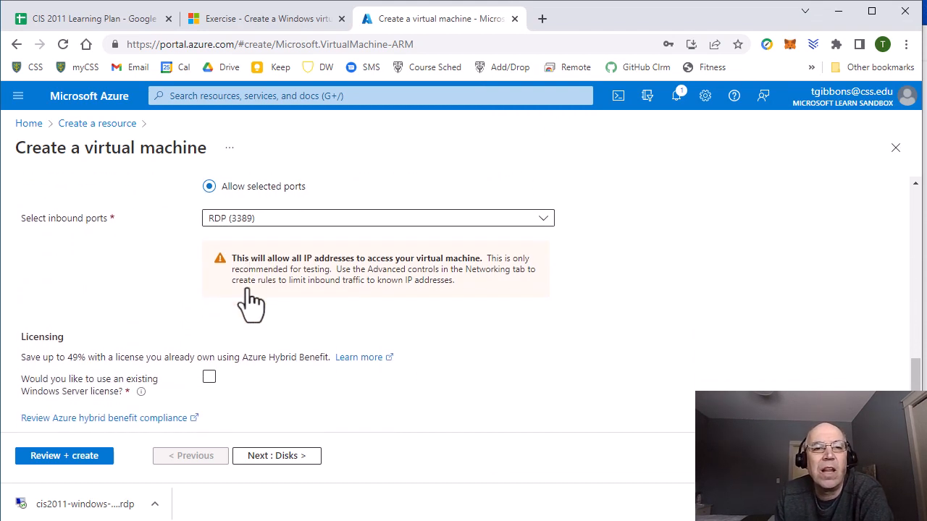
left_click(277, 18)
scroll(393, 156, "down", 4)
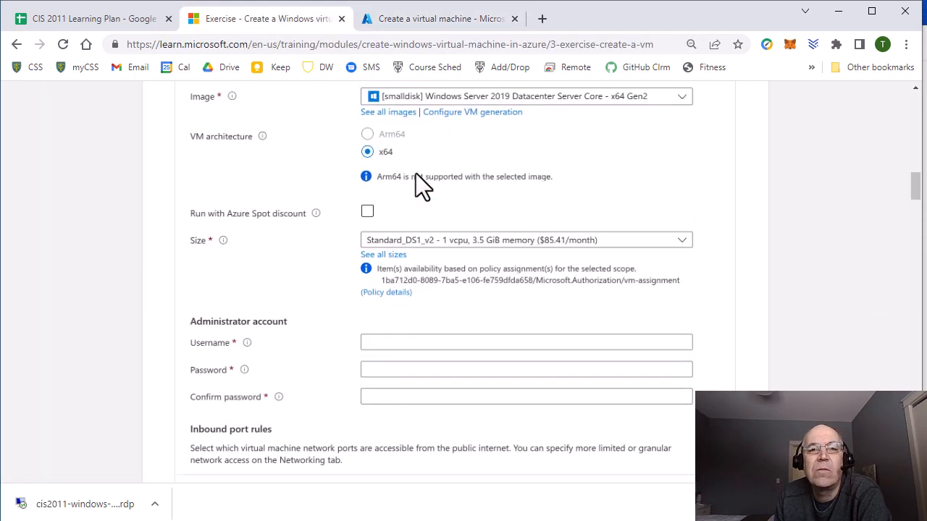
scroll(402, 394, "down", 7)
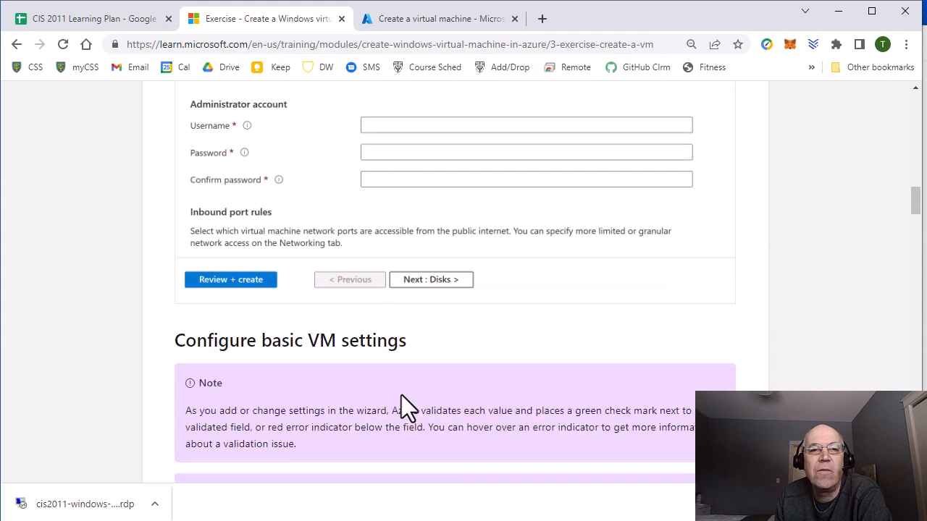
scroll(386, 388, "down", 6)
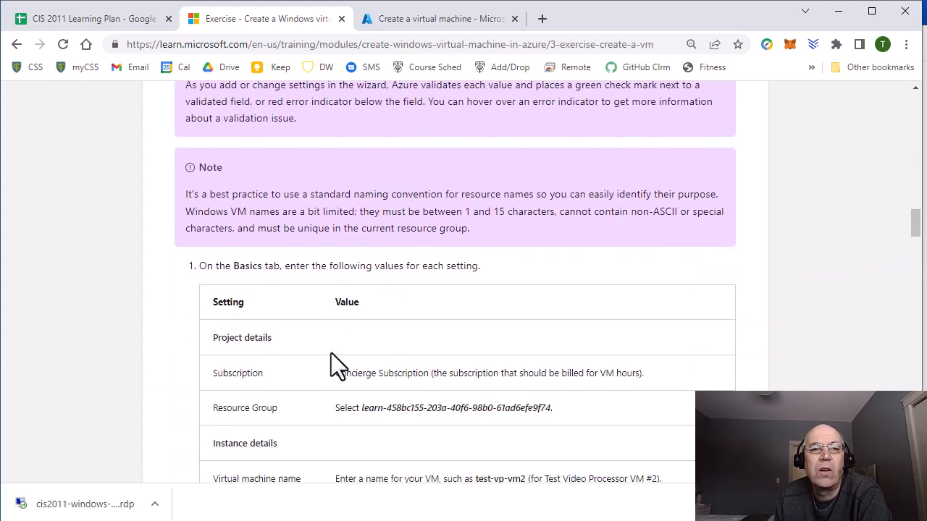
scroll(355, 235, "down", 4)
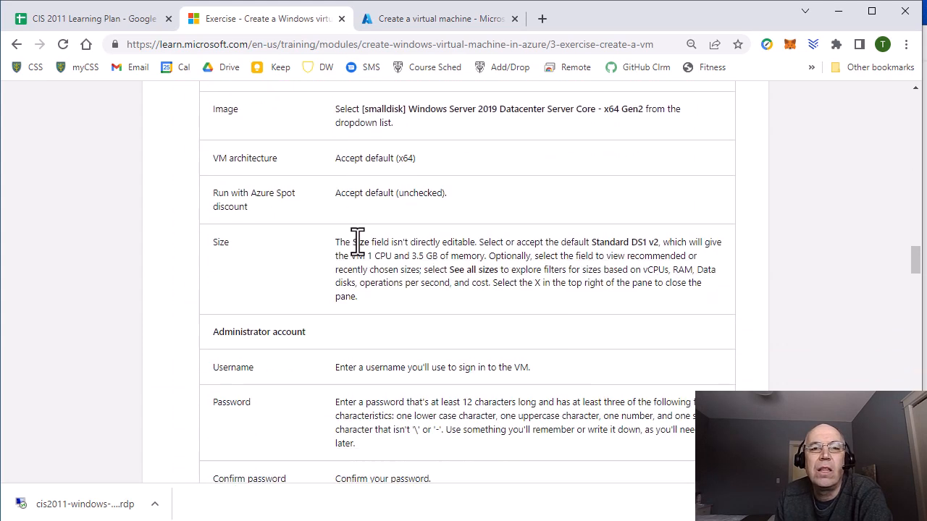
scroll(372, 208, "down", 4)
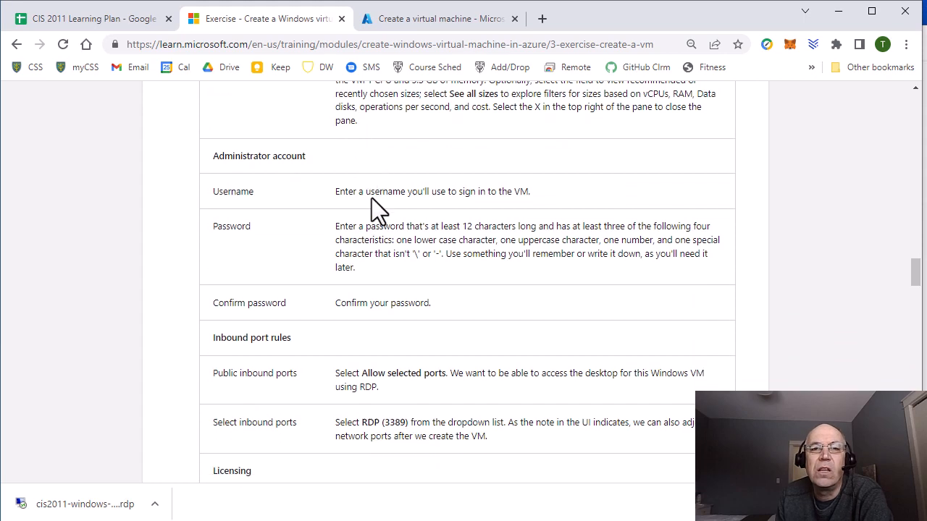
scroll(371, 211, "down", 7)
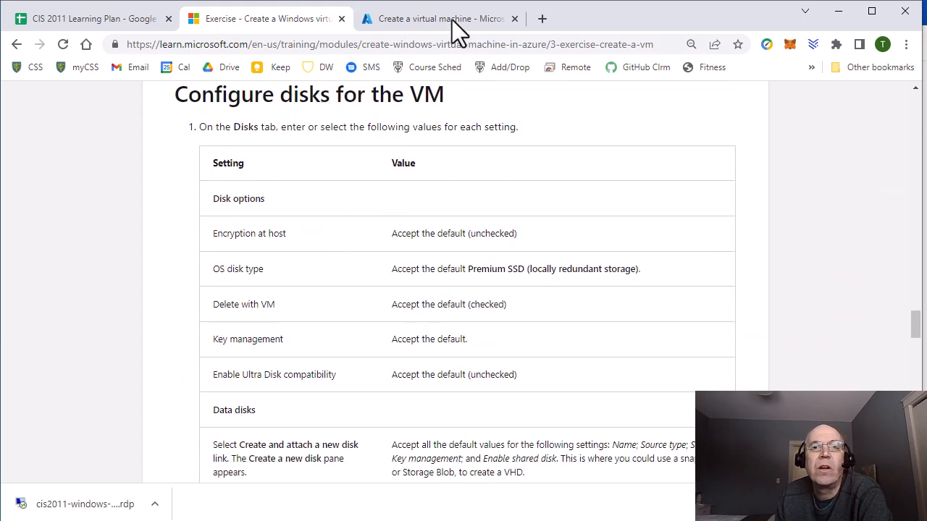
Step: Continue to the VM's disk settings in the Azure portal, and create and attach a new empty 1024 GiB data disk with the default options
left_click(452, 22)
left_click(282, 460)
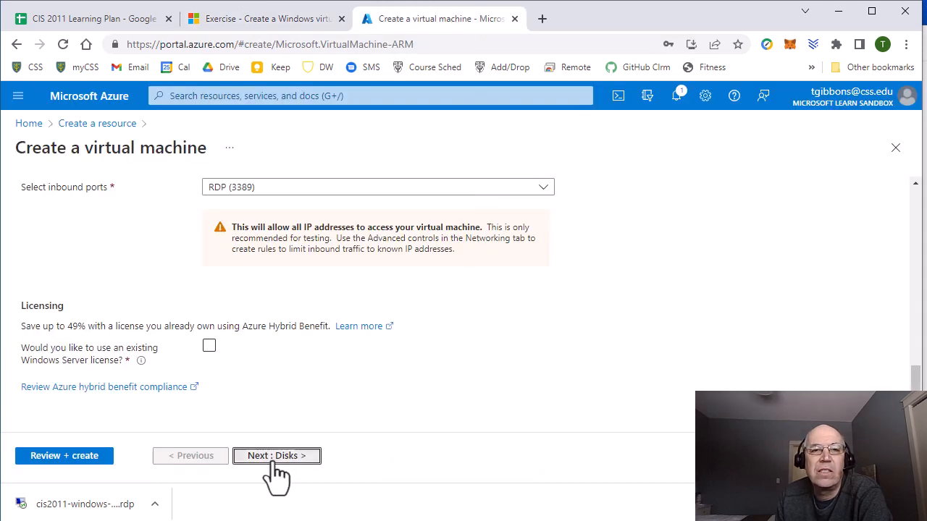
scroll(290, 334, "down", 1)
scroll(290, 334, "down", 1)
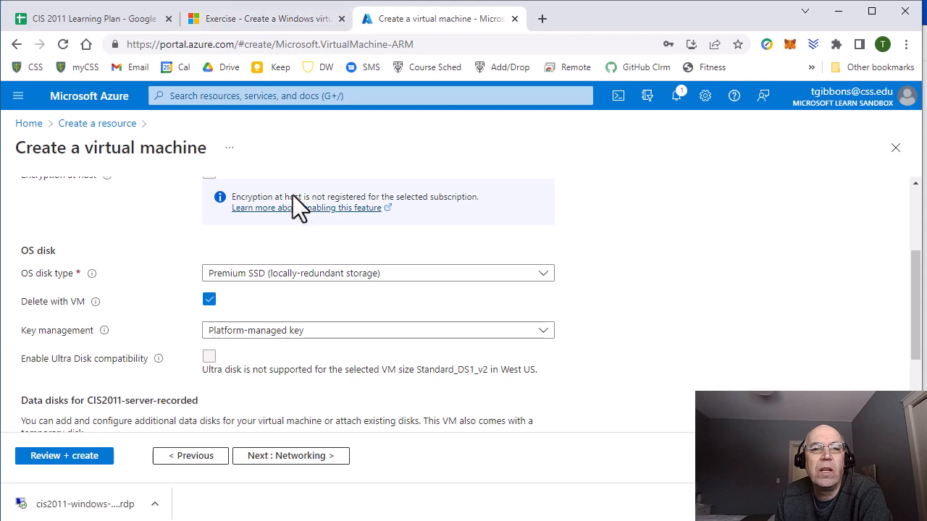
scroll(293, 195, "down", 1)
scroll(124, 366, "down", 1)
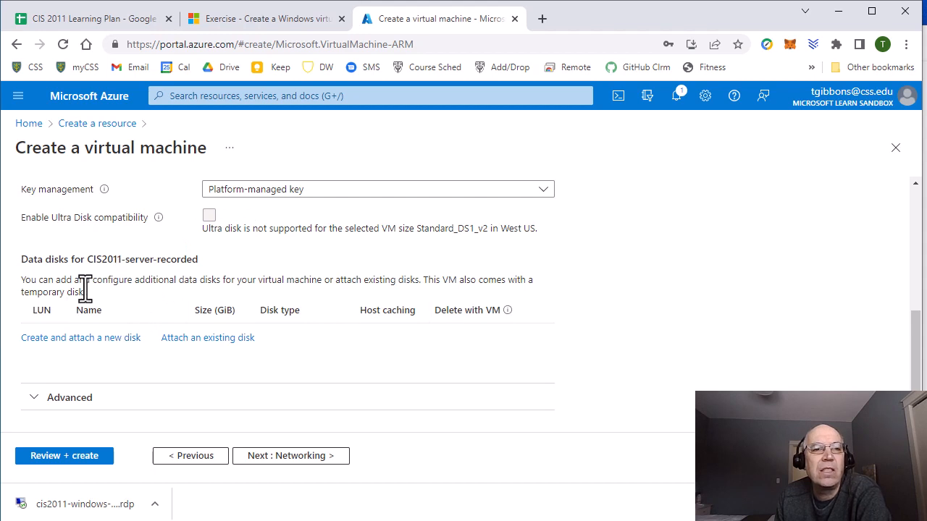
left_click(71, 339)
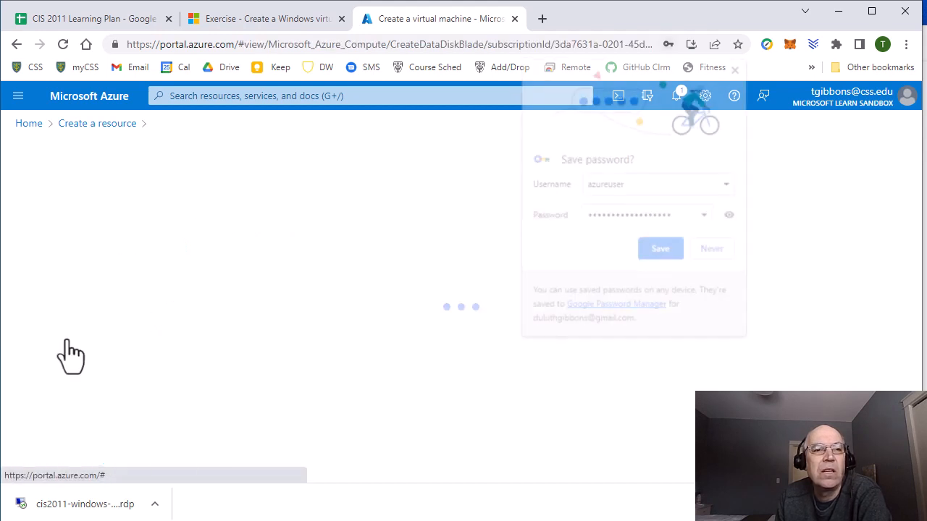
left_click(738, 67)
scroll(243, 307, "down", 1)
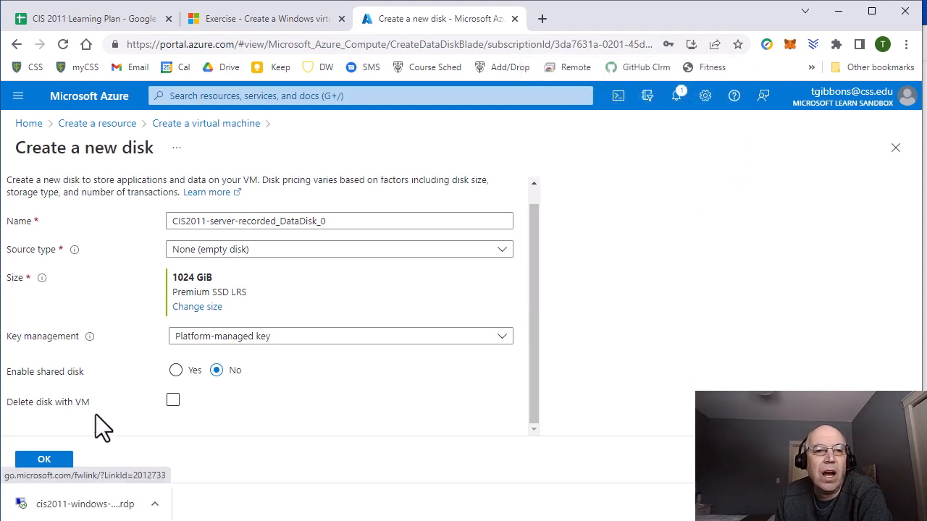
left_click(29, 460)
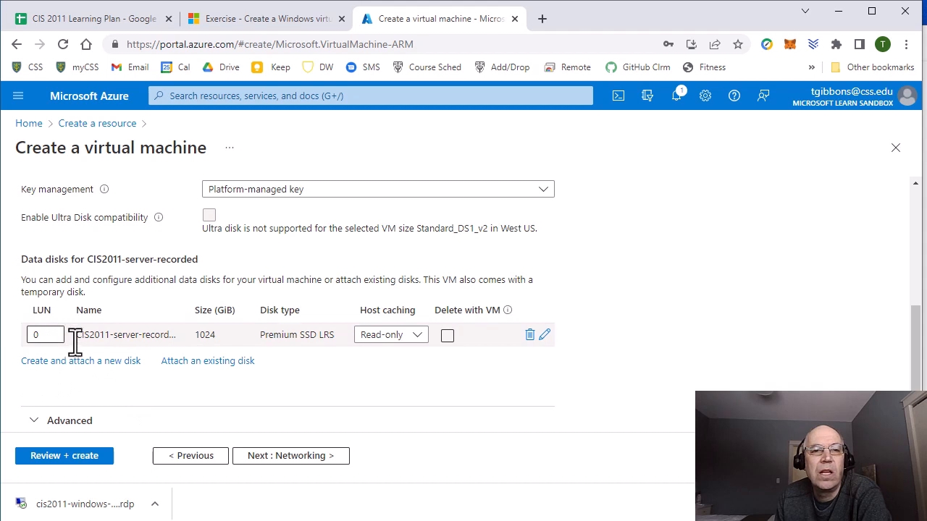
left_click(449, 336)
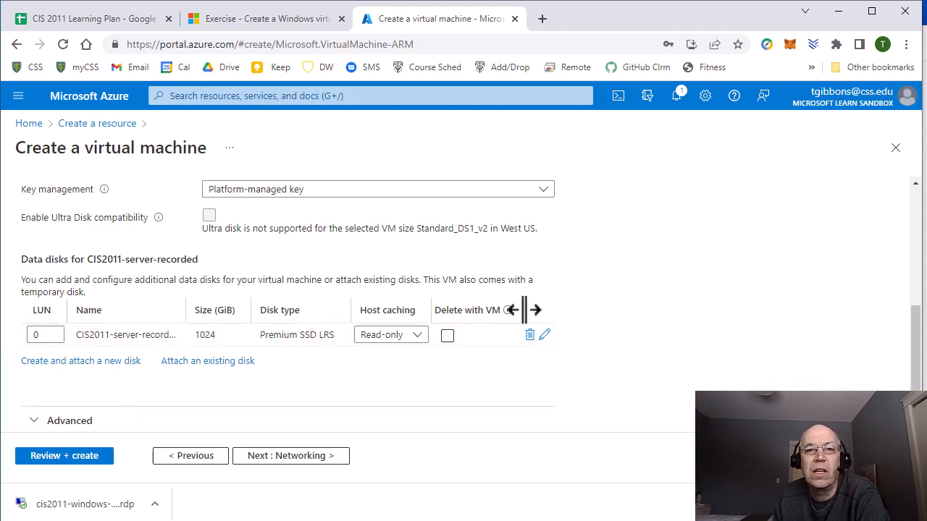
Step: Read the Microsoft Learn exercise's instructions on configuring the disks and network and on finishing the VM
left_click(306, 22)
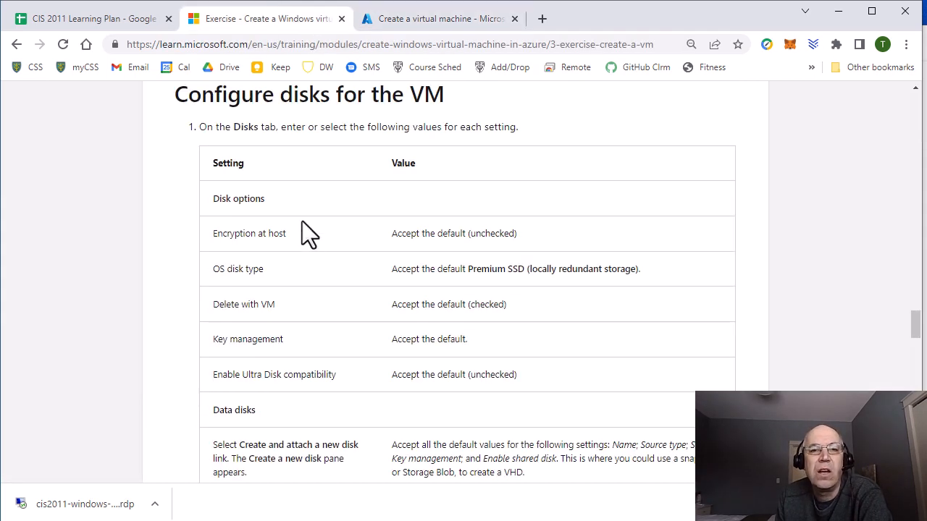
scroll(325, 246, "down", 5)
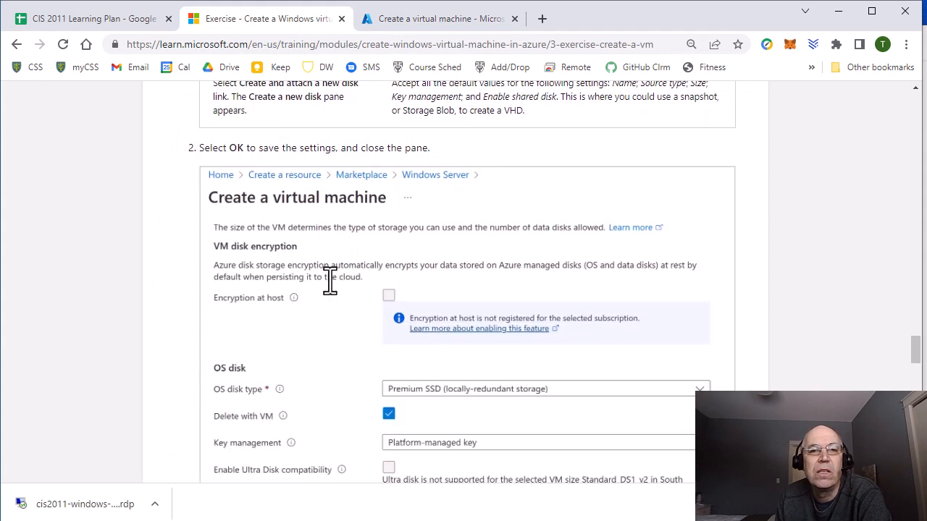
scroll(312, 213, "down", 4)
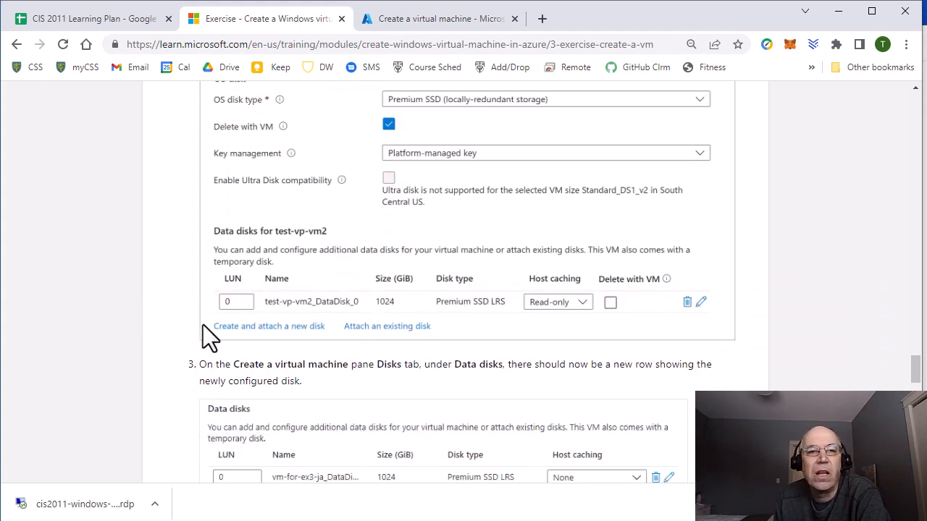
scroll(334, 327, "down", 2)
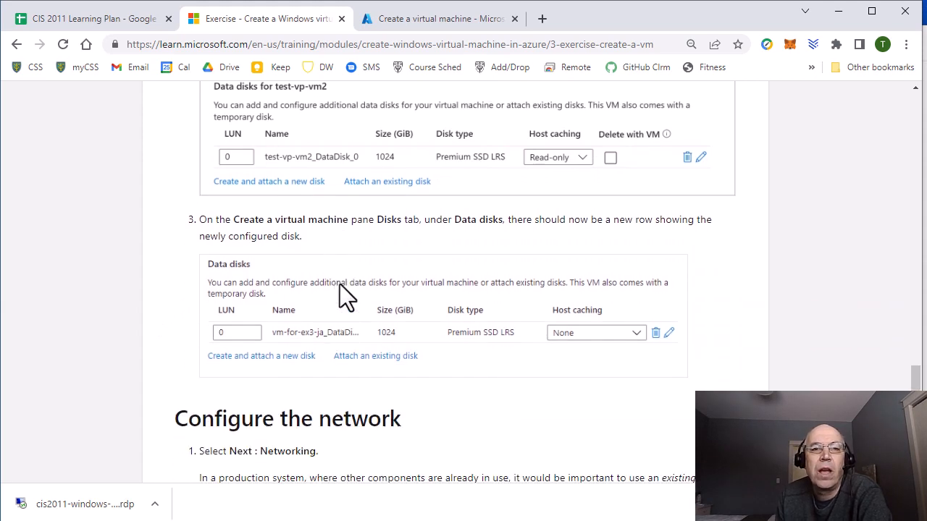
scroll(269, 377, "down", 2)
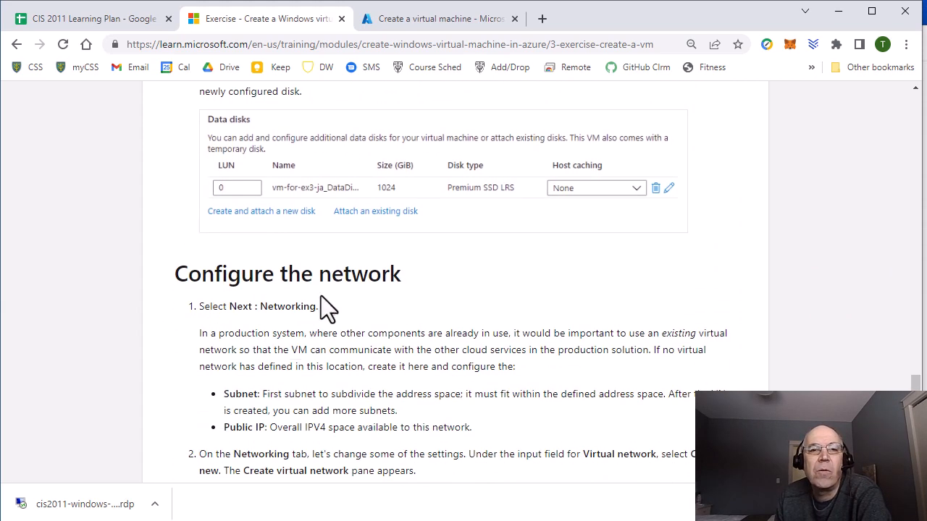
scroll(317, 318, "down", 8)
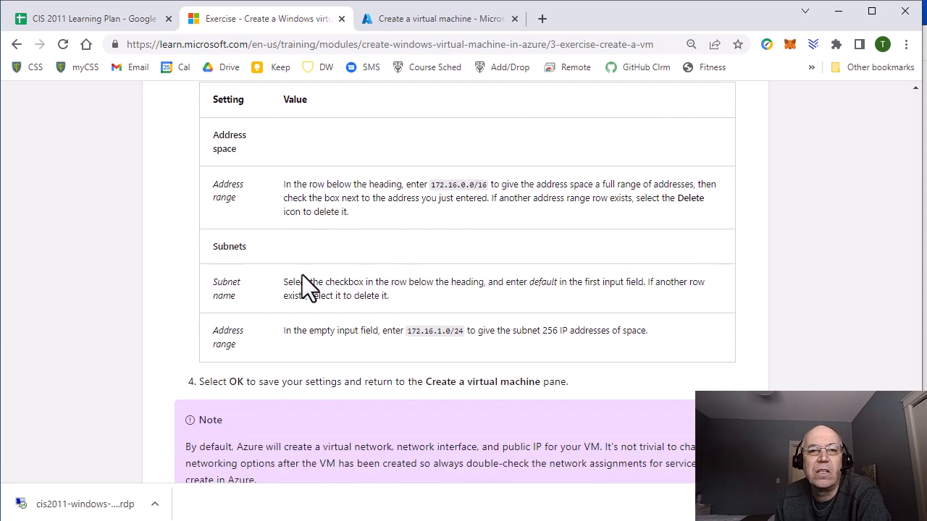
scroll(323, 291, "down", 2)
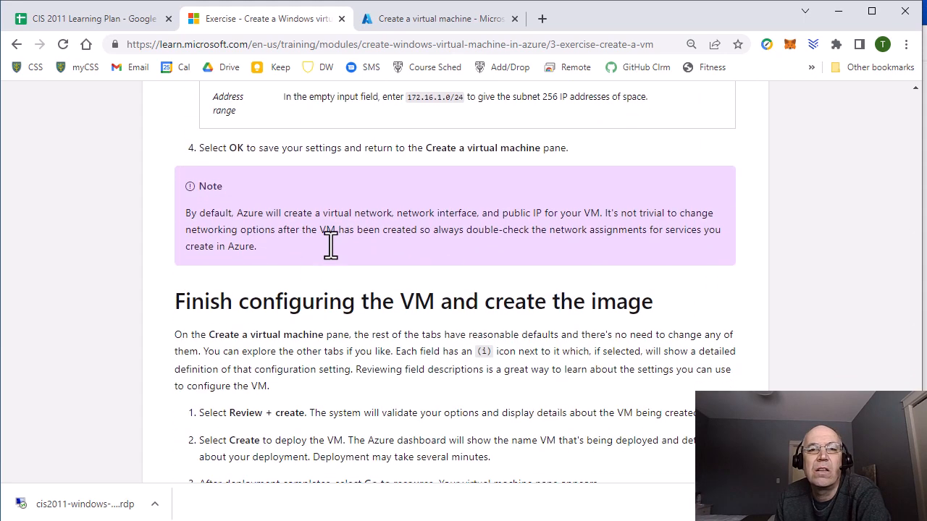
Step: Return to the Azure portal, continue to the VM's networking settings, and review the network interface and load balancing options
left_click(463, 17)
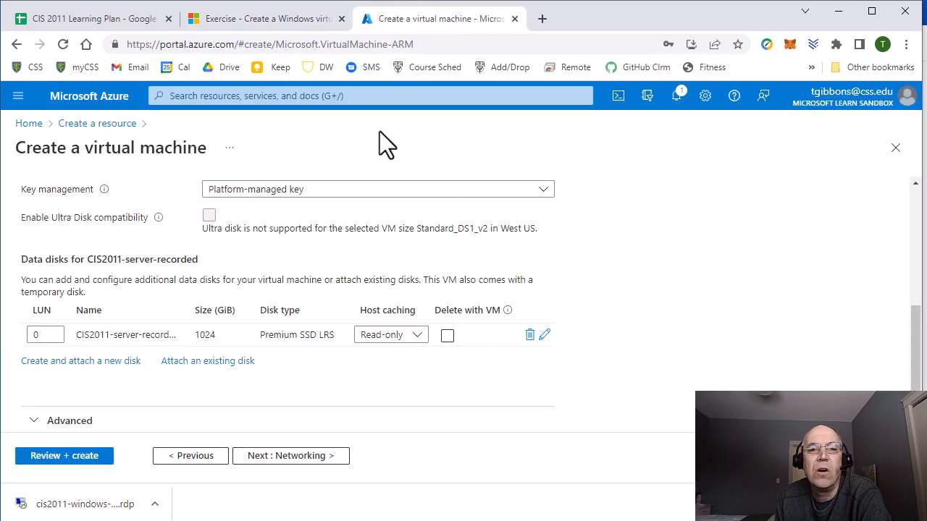
scroll(326, 271, "down", 1)
left_click(293, 456)
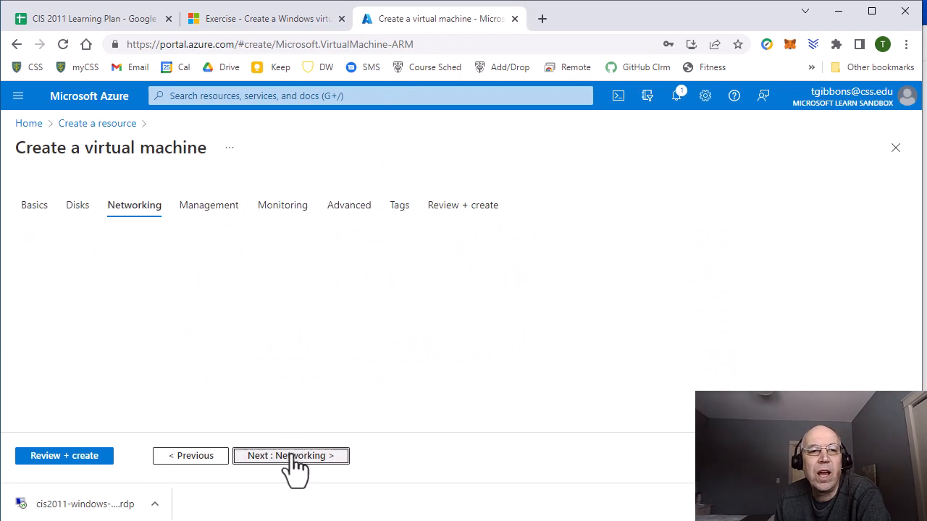
scroll(331, 284, "down", 3)
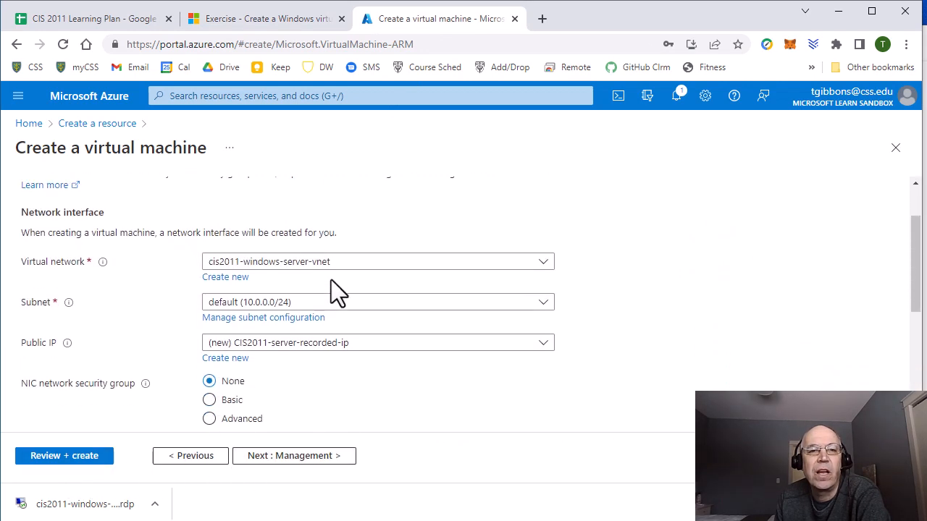
scroll(312, 268, "down", 2)
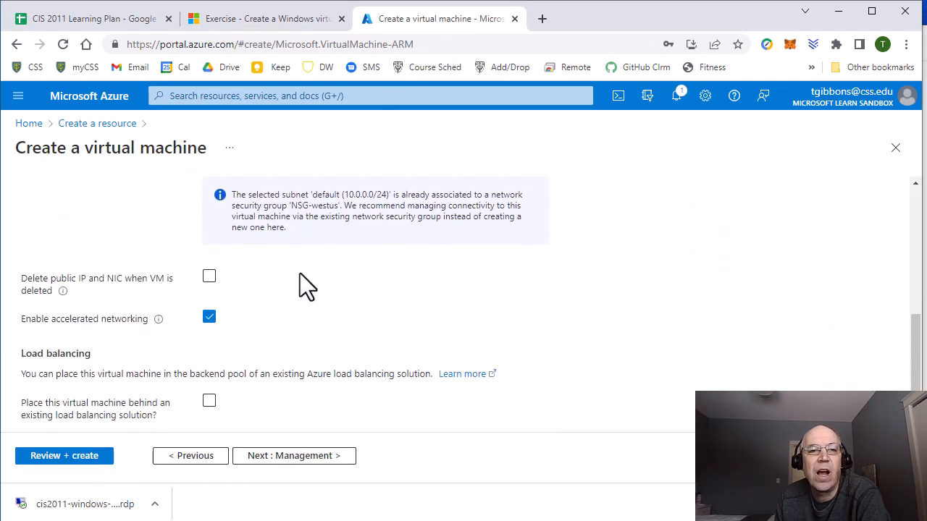
scroll(300, 290, "up", 3)
scroll(294, 282, "up", 2)
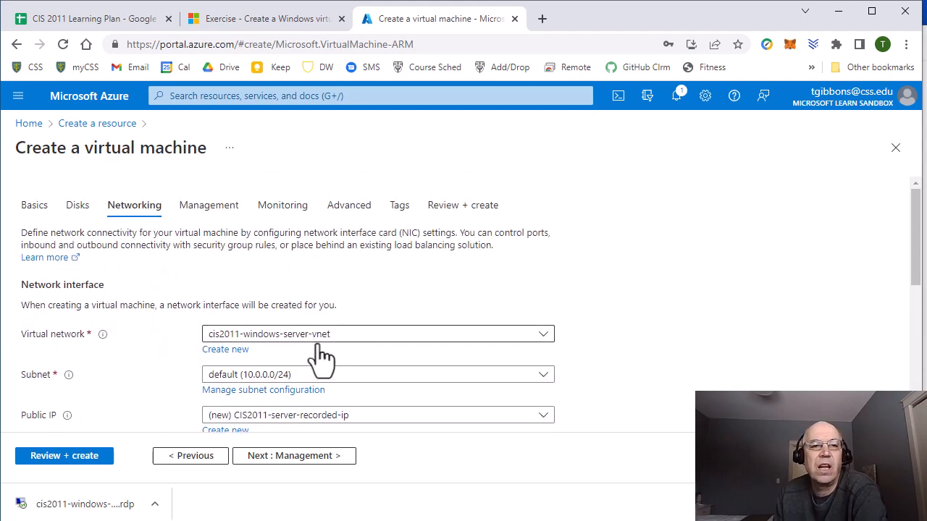
Step: Check the remaining networking settings with their defaults, validate the virtual machine configuration, and create the VM
scroll(312, 346, "down", 2)
scroll(316, 290, "down", 2)
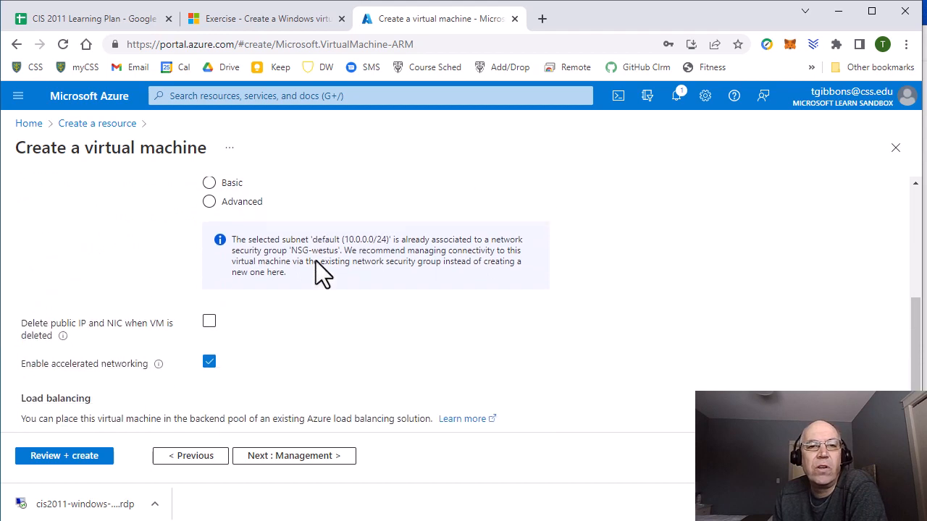
scroll(318, 275, "down", 1)
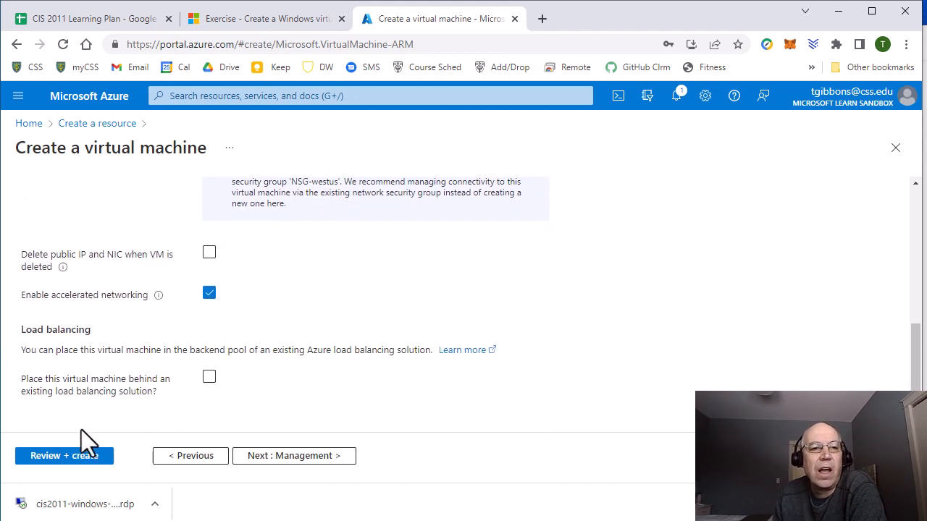
left_click(61, 458)
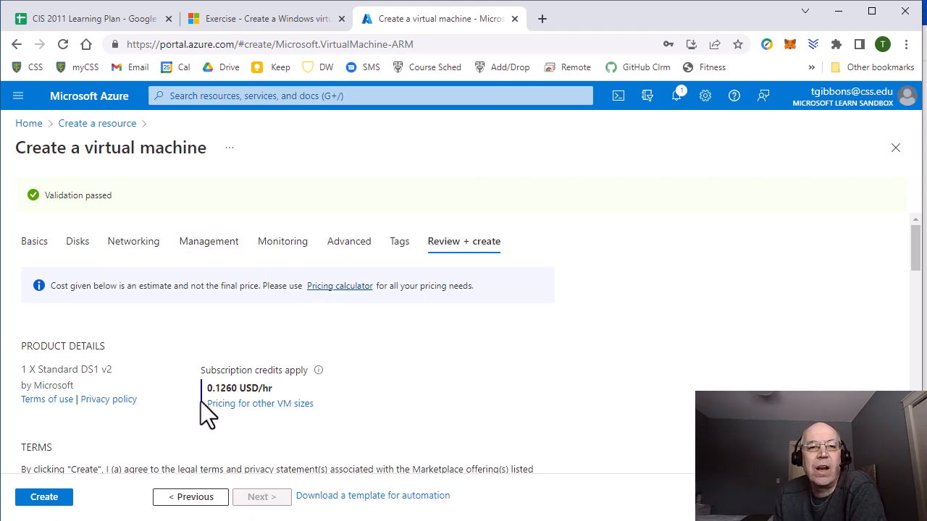
left_click(29, 500)
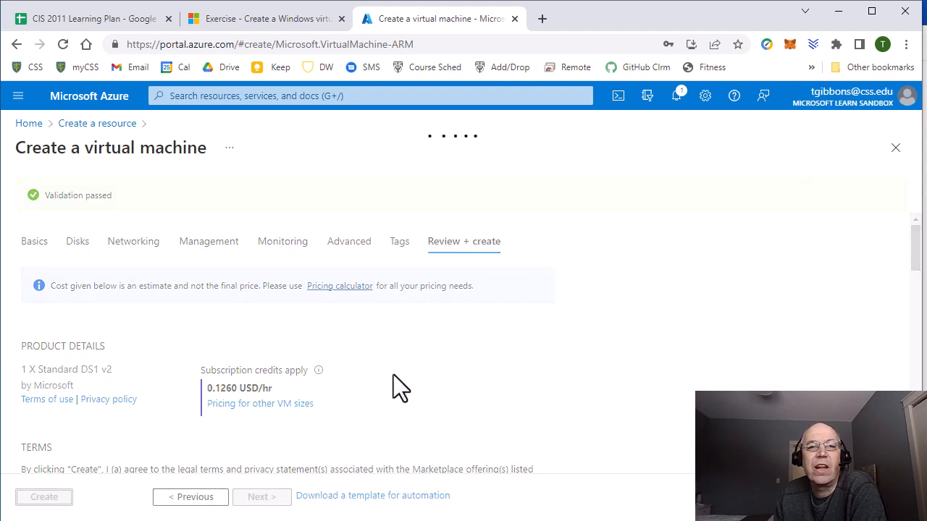
Step: Switch to Microsoft Learn, continue to the unit on using RDP with Windows Azure virtual machines, and read it through
left_click(281, 29)
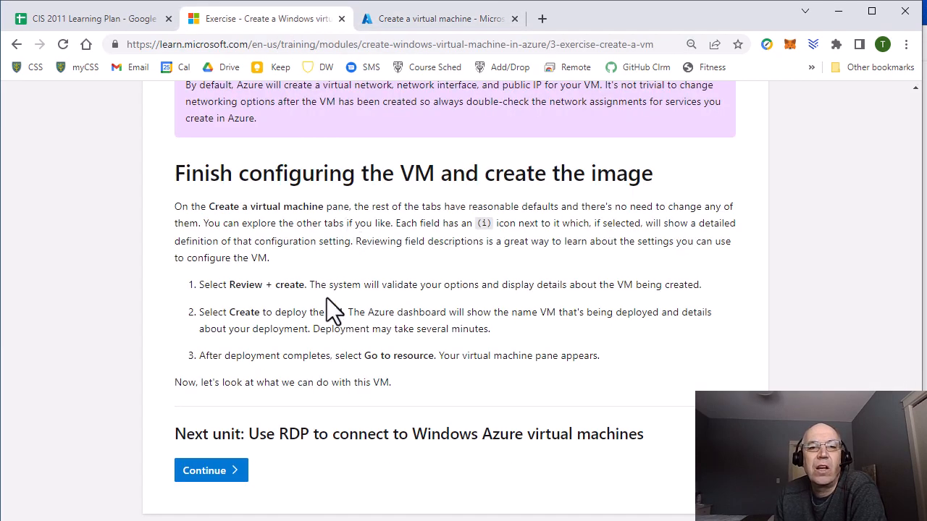
scroll(327, 297, "down", 1)
left_click(244, 407)
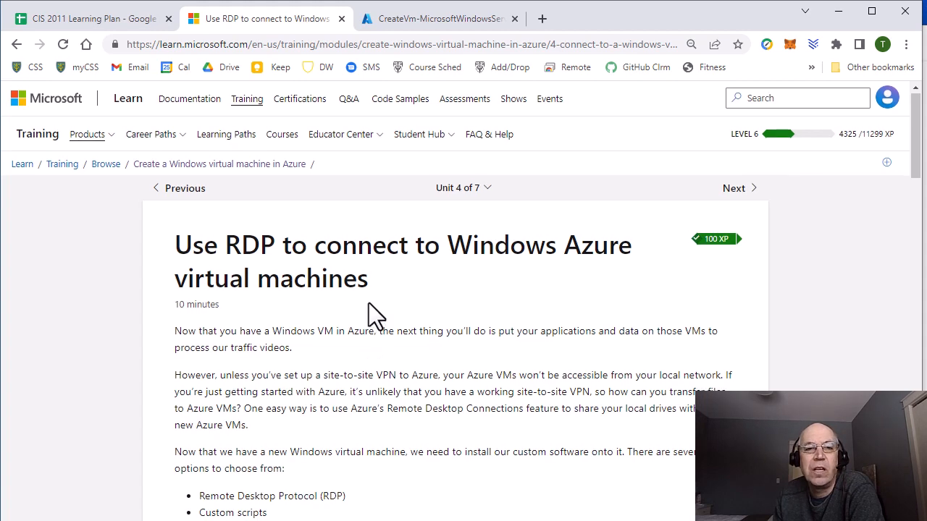
scroll(368, 304, "down", 3)
scroll(373, 304, "down", 5)
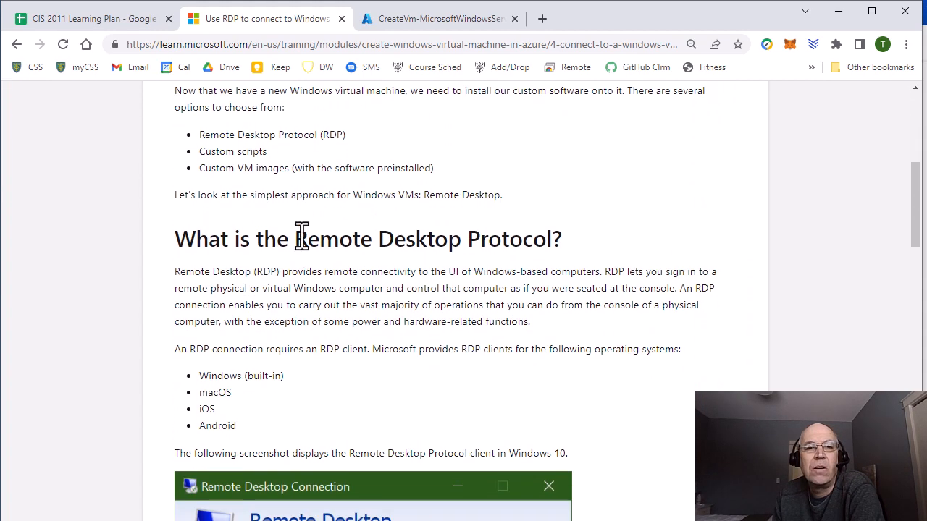
scroll(308, 297, "down", 3)
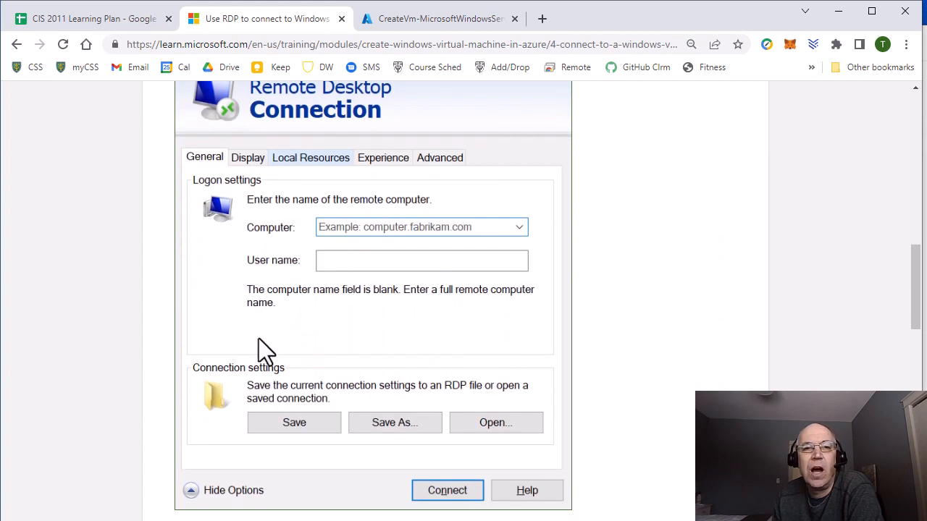
scroll(280, 250, "up", 2)
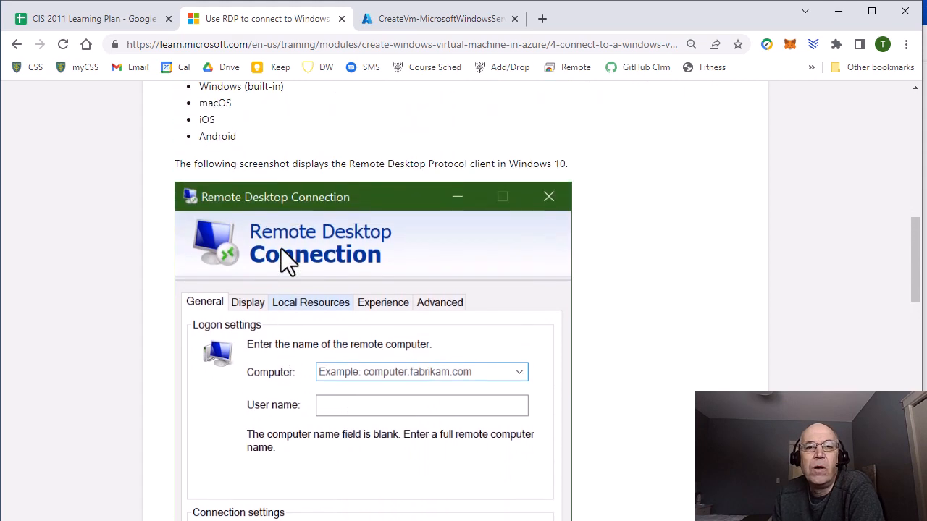
scroll(281, 252, "down", 2)
scroll(282, 257, "down", 4)
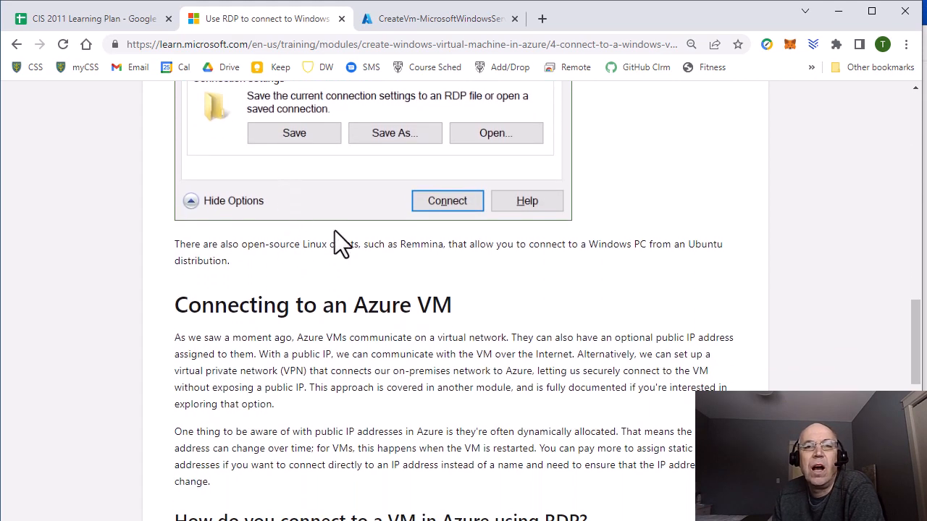
scroll(369, 243, "down", 1)
scroll(447, 262, "down", 3)
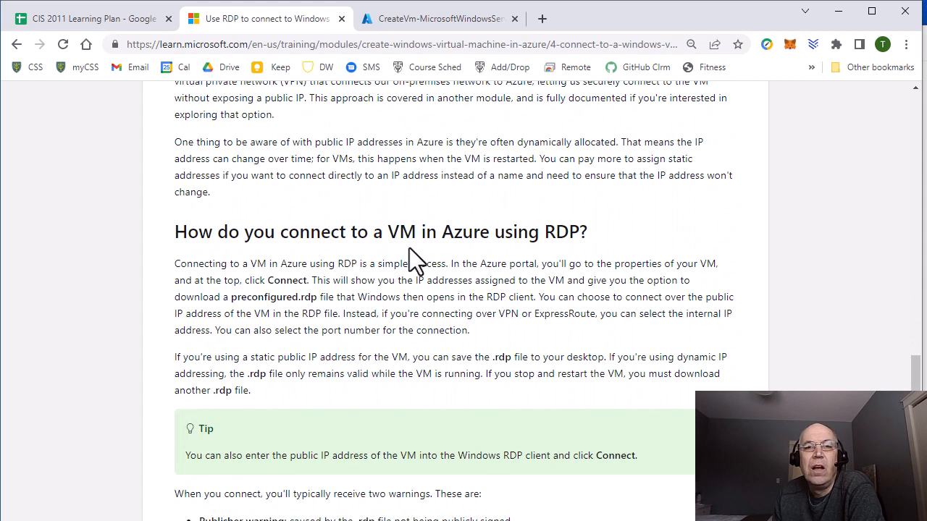
scroll(389, 279, "down", 1)
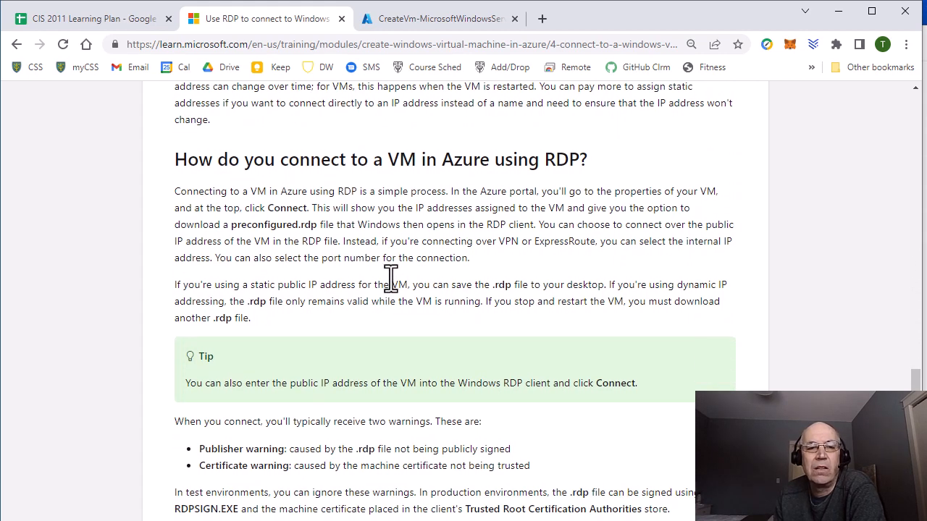
scroll(391, 279, "down", 2)
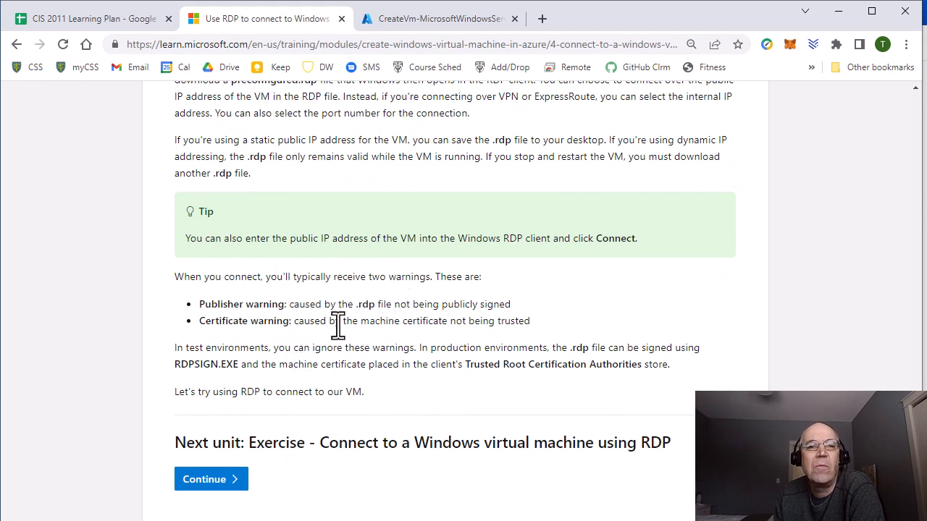
Step: Continue to the exercise on connecting to a Windows virtual machine using RDP and read the instructions for downloading the RDP file
left_click(207, 479)
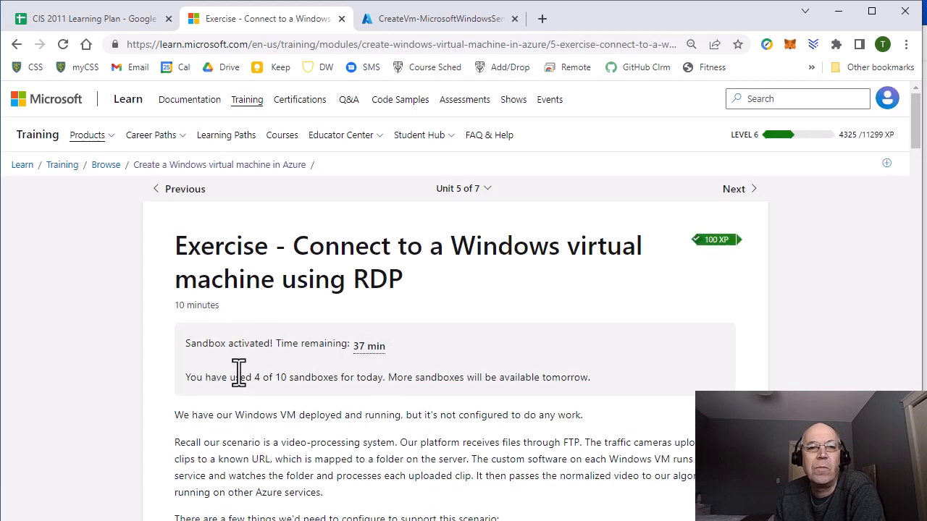
scroll(366, 366, "down", 5)
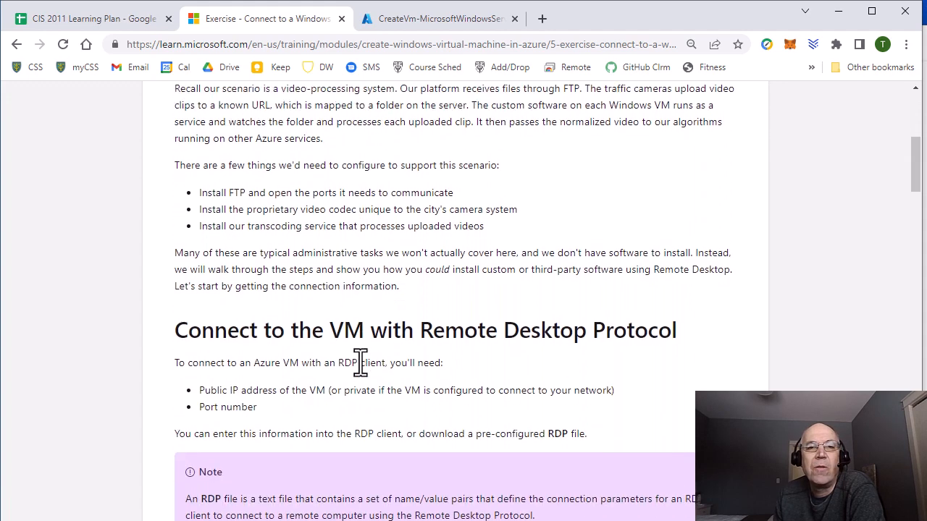
scroll(355, 342, "down", 2)
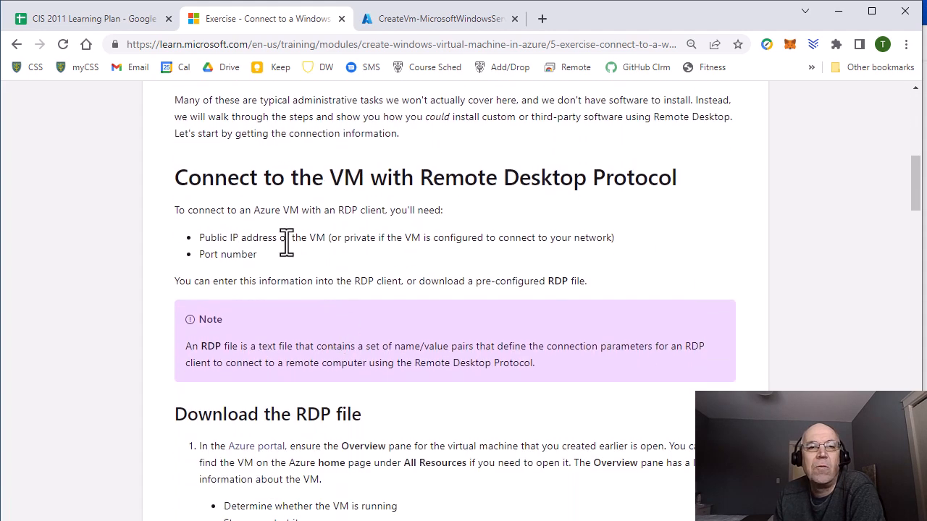
scroll(286, 243, "down", 3)
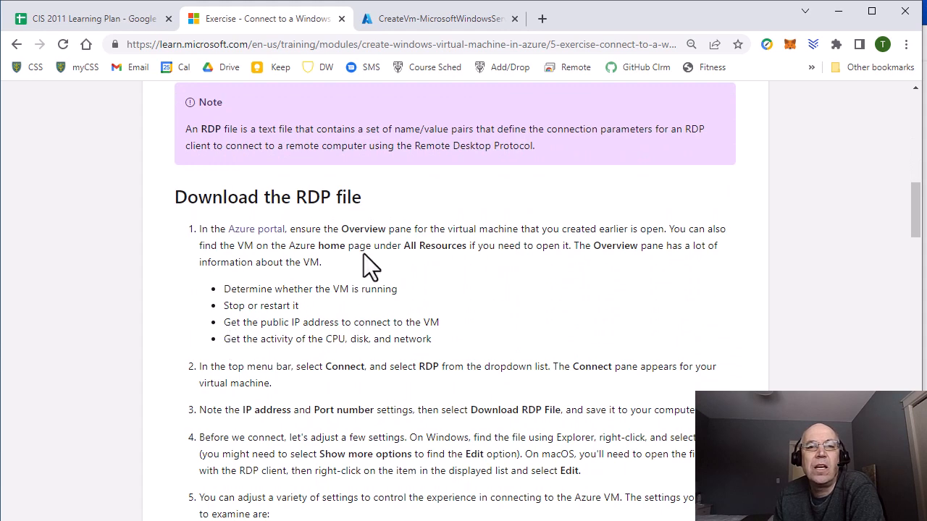
scroll(330, 326, "down", 1)
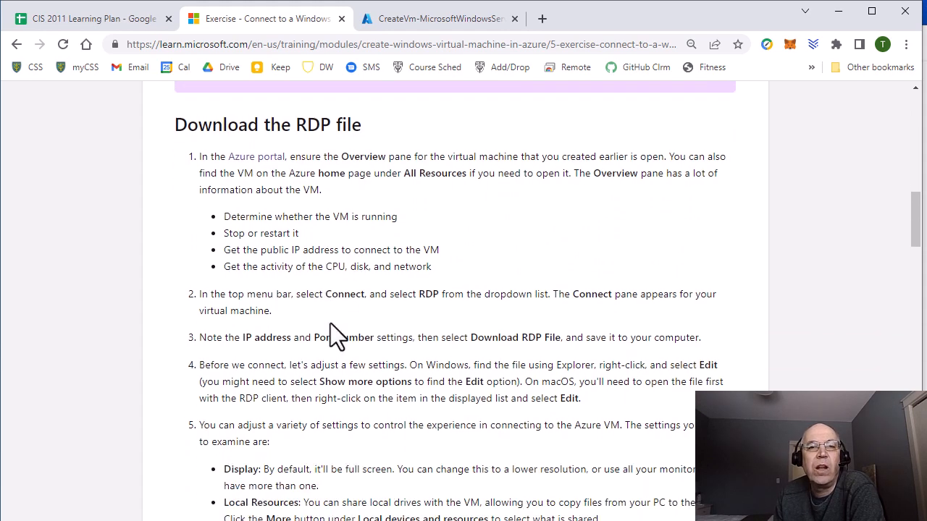
Step: Return to the Azure portal, go to the deployed VM, and reopen CIS2011-server-recorded from the portal home's list of virtual machines
left_click(399, 21)
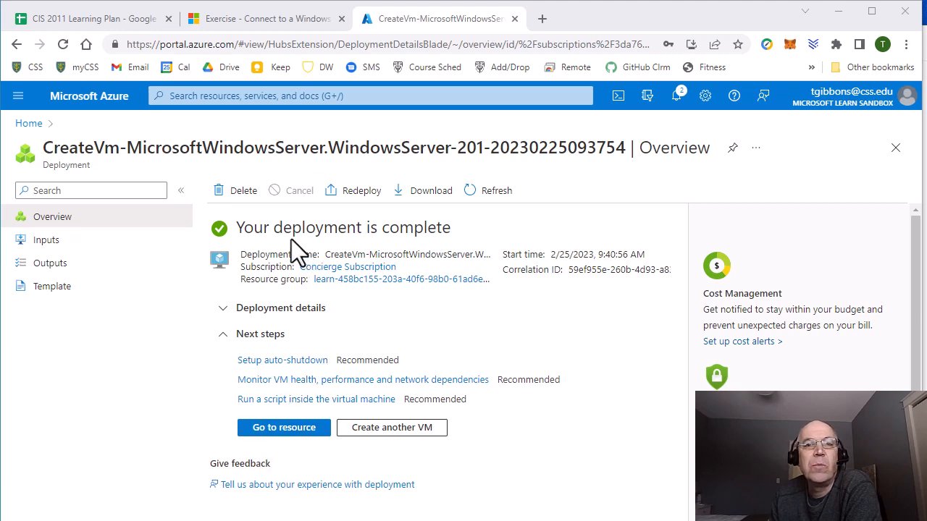
left_click(272, 427)
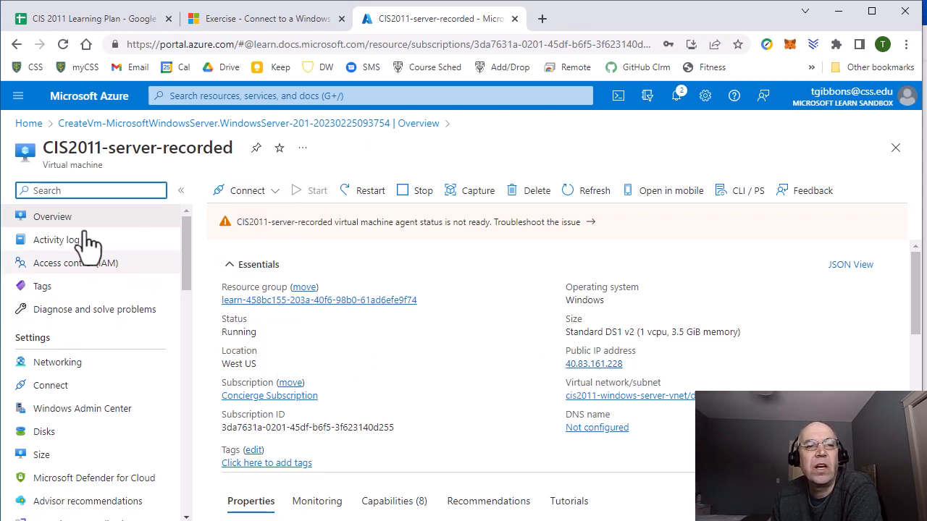
left_click(29, 125)
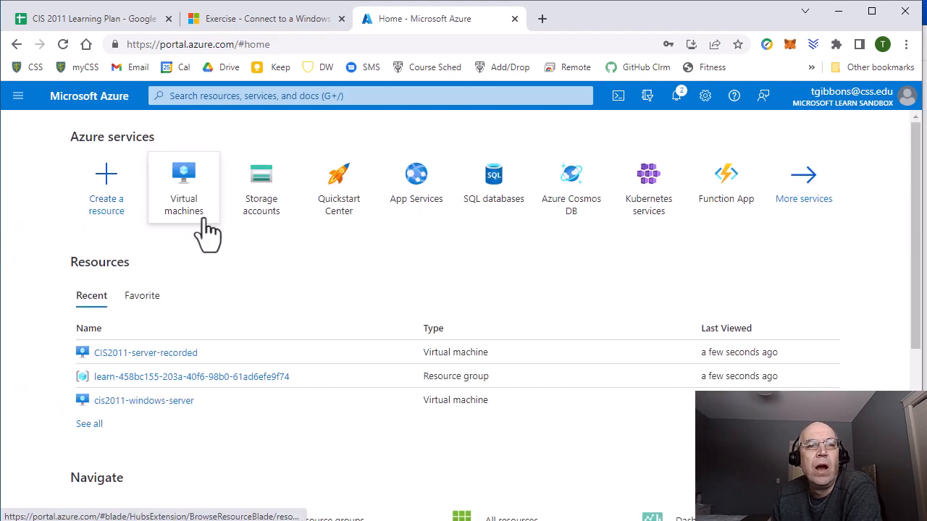
left_click(195, 215)
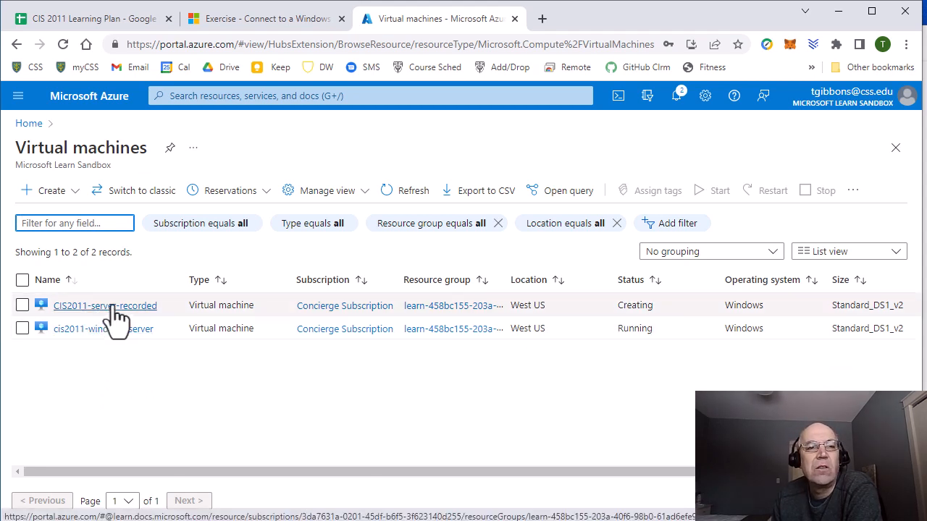
left_click(109, 306)
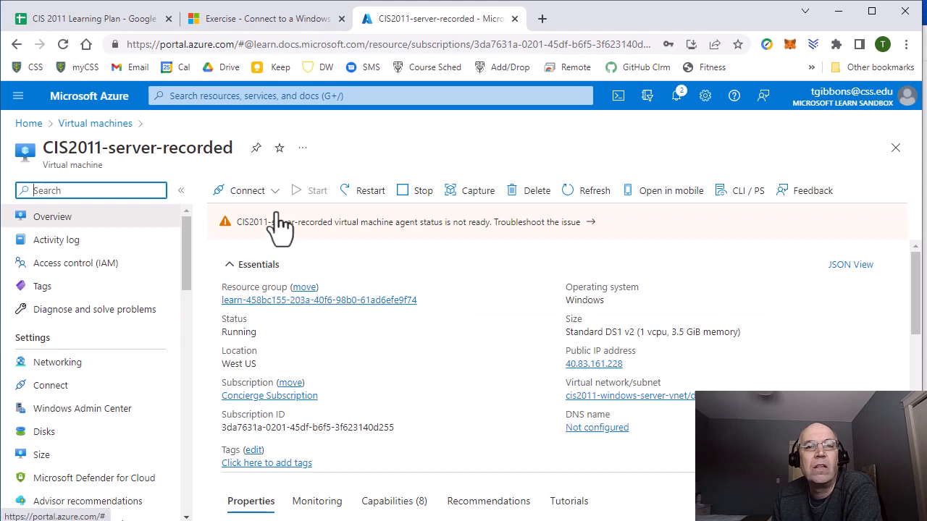
Step: Check the exercise instructions, copy the VM's public IP address from its overview, and paste it into the Notepad notes
left_click(297, 21)
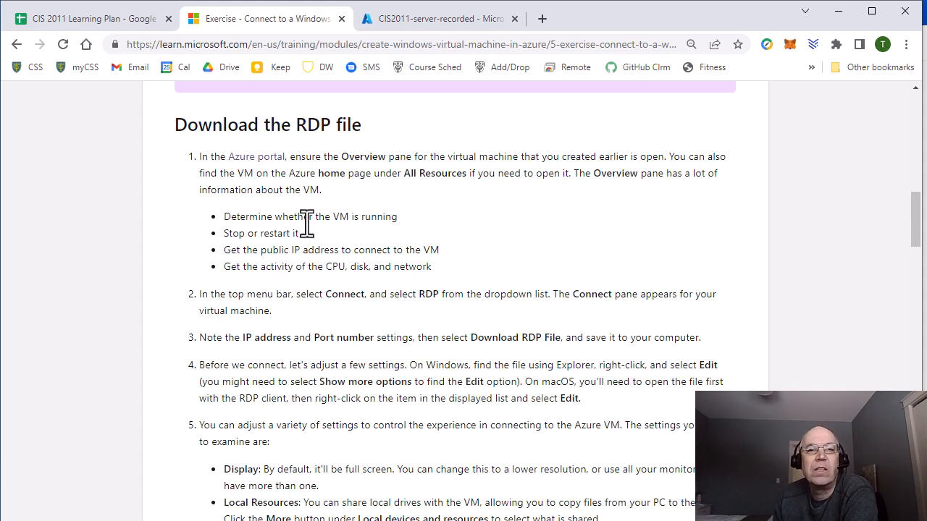
left_click(416, 27)
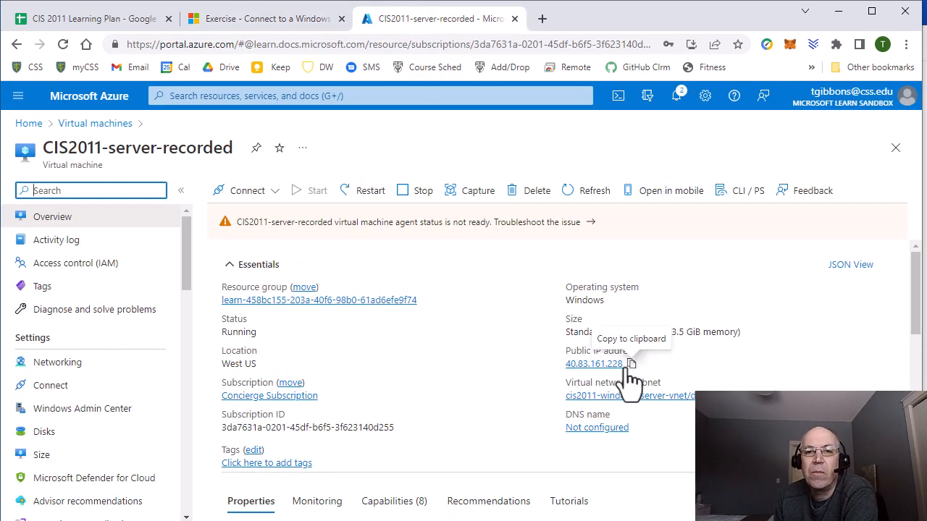
left_click(631, 364)
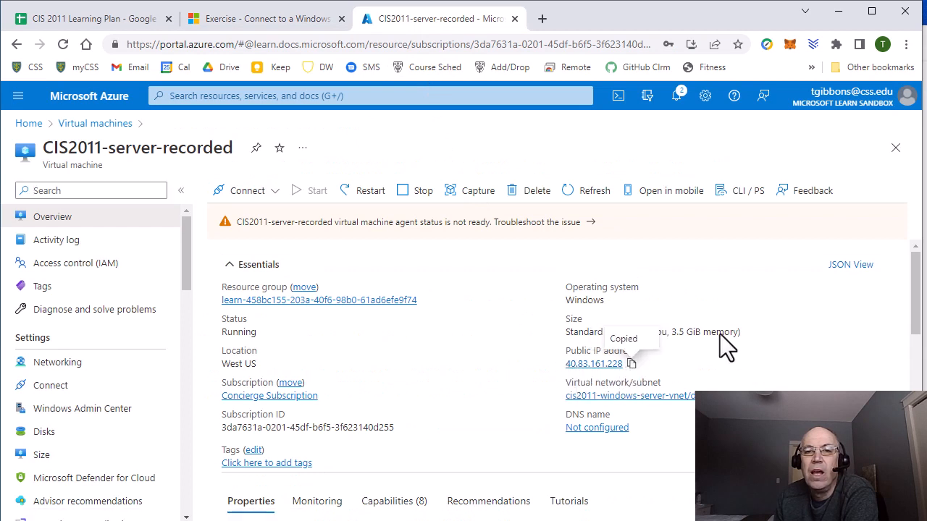
key("alt+Tab")
key("ctrl+v")
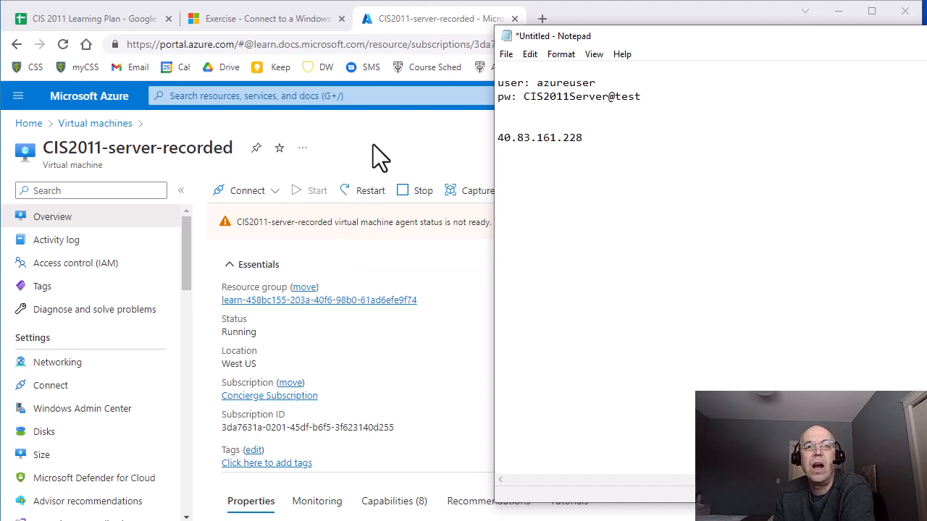
key("alt+Tab")
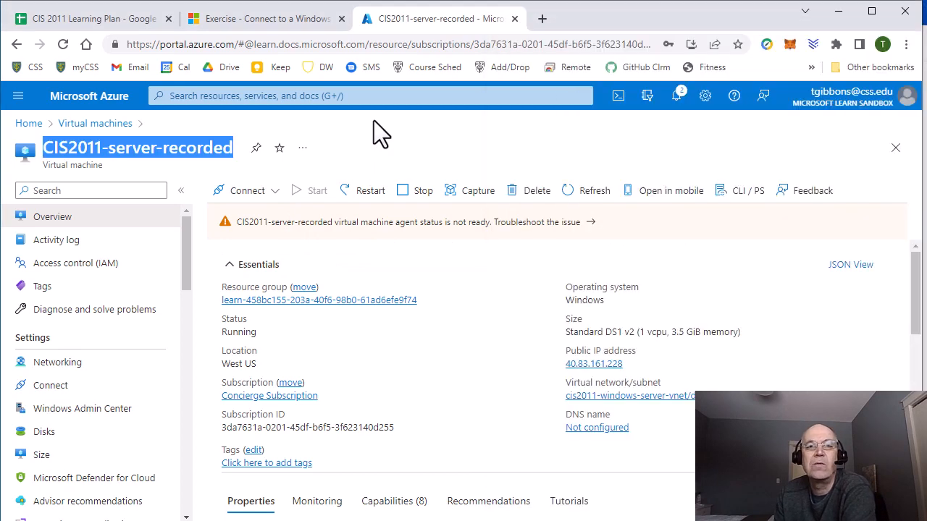
Step: Check the exercise's connection instructions and open the RDP connection settings of CIS2011-server-recorded in the Azure portal, showing its IP address and port number
left_click(252, 19)
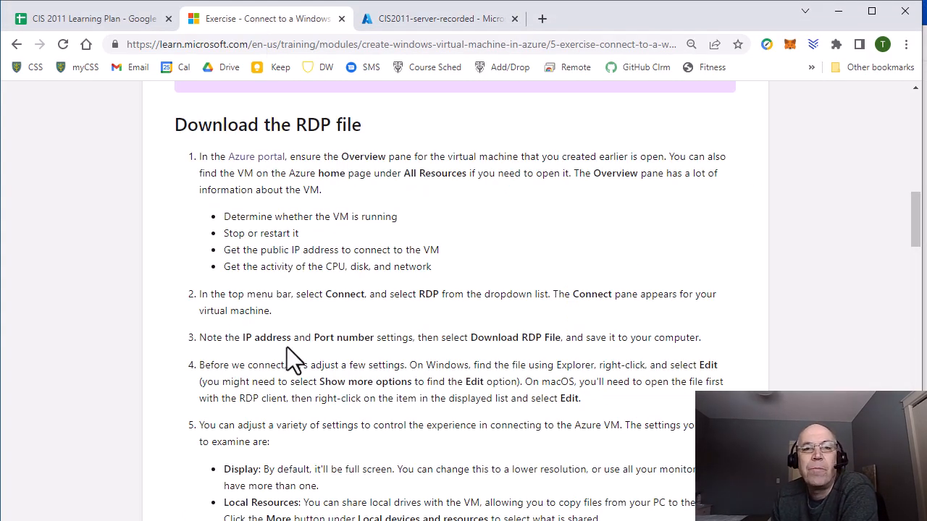
scroll(464, 282, "down", 1)
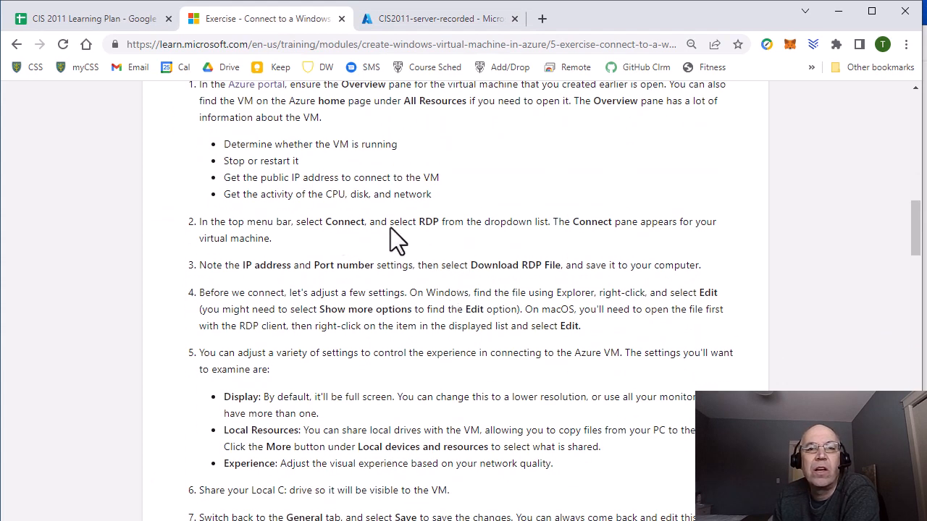
left_click(426, 19)
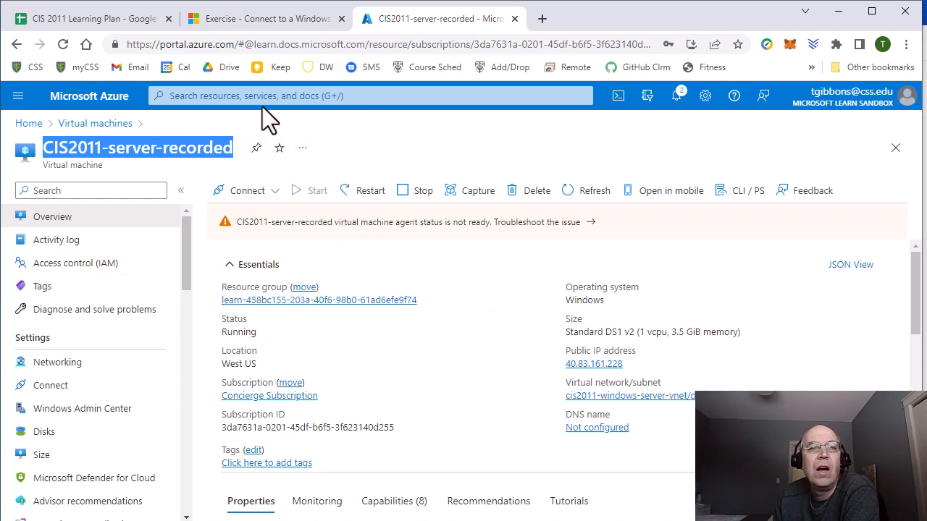
left_click(327, 95)
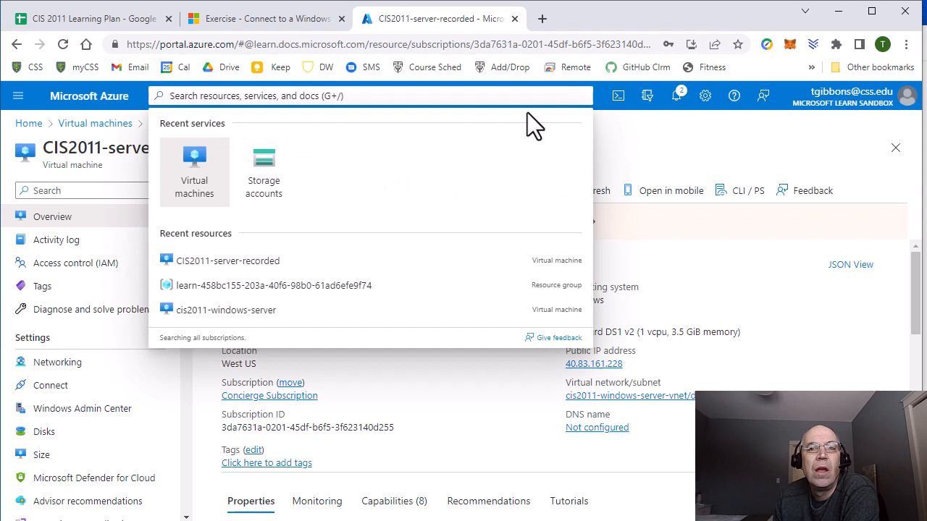
left_click(672, 246)
left_click(274, 195)
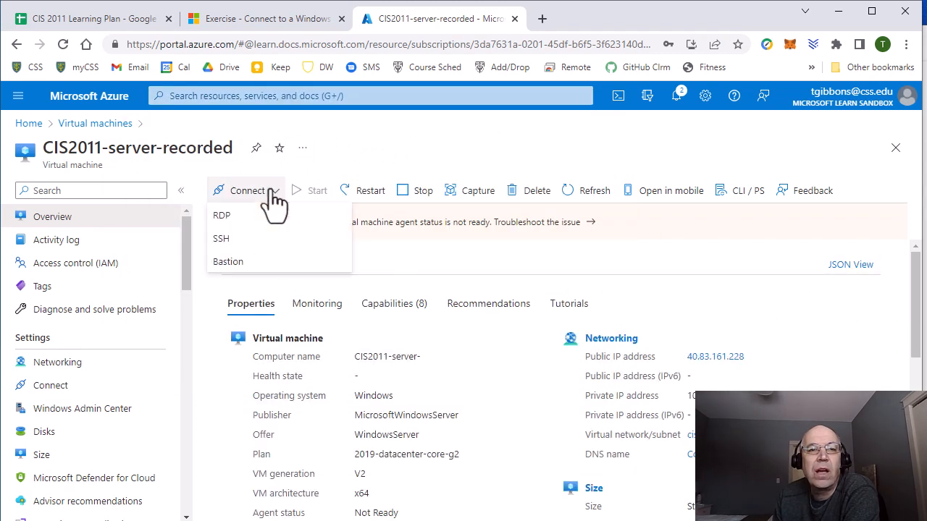
left_click(248, 217)
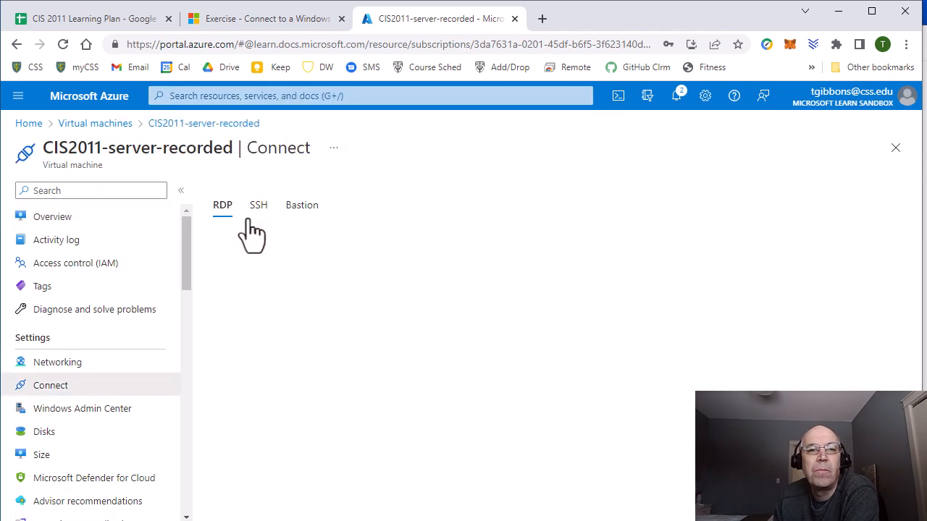
scroll(348, 304, "down", 2)
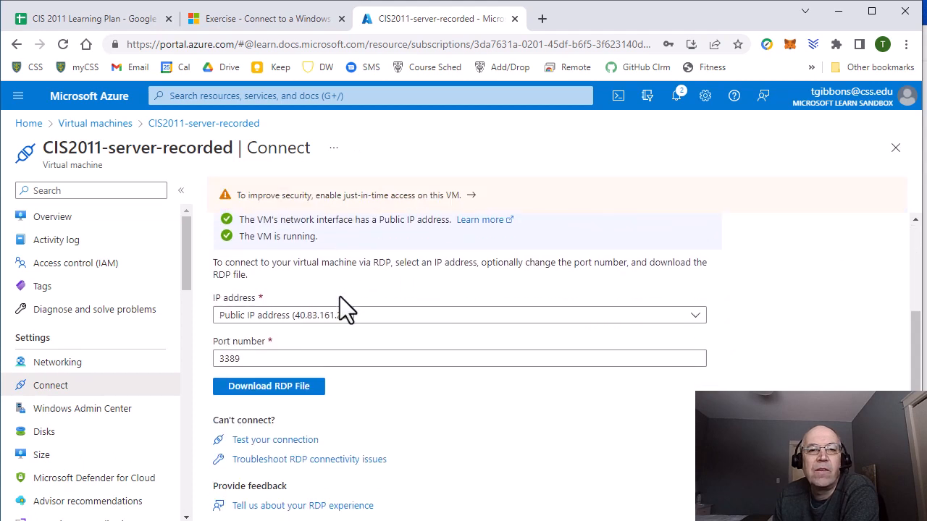
Step: Download the VM's RDP file for port 3389 and save it as CIS2011-server-recorded.rdp in the Downloads folder
left_click(245, 359)
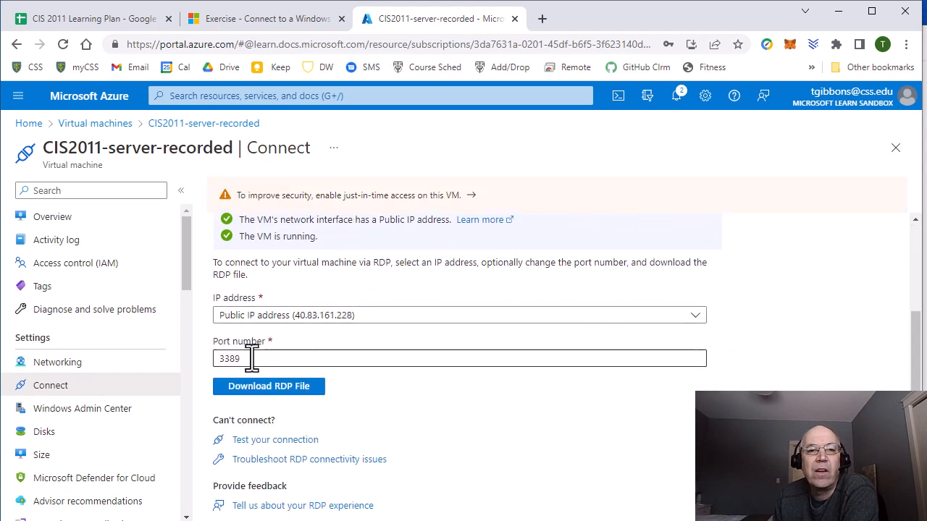
left_click(244, 384)
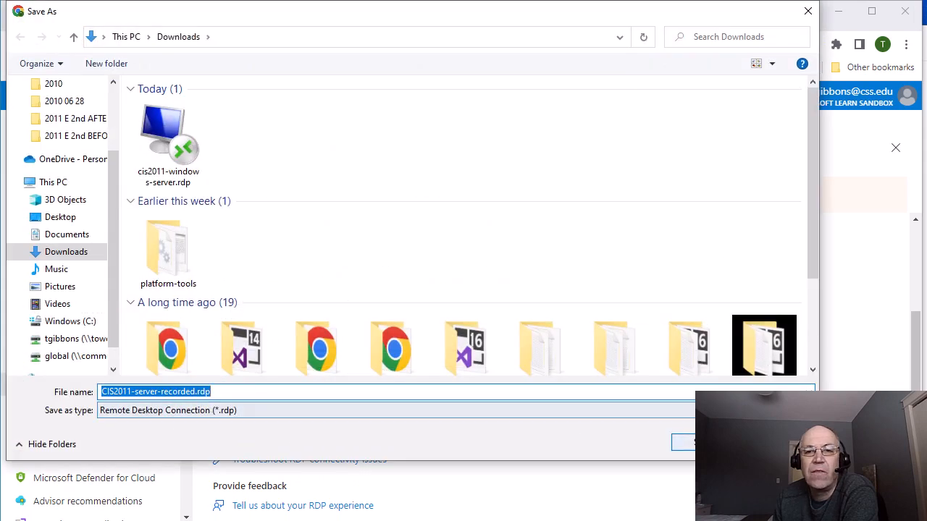
left_click(706, 443)
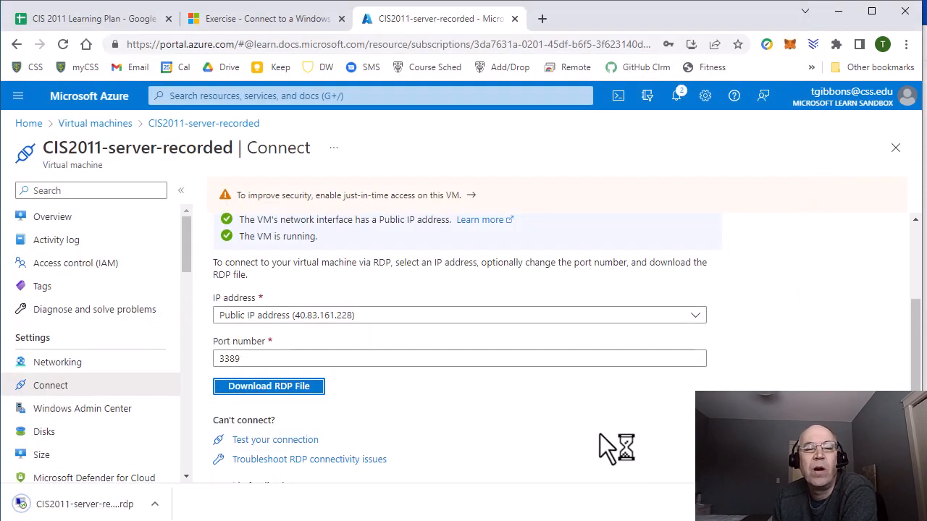
Step: Following the exercise instructions, locate CIS2011-server-recorded.rdp in the Downloads folder with the newest files first and open it for editing
left_click(303, 27)
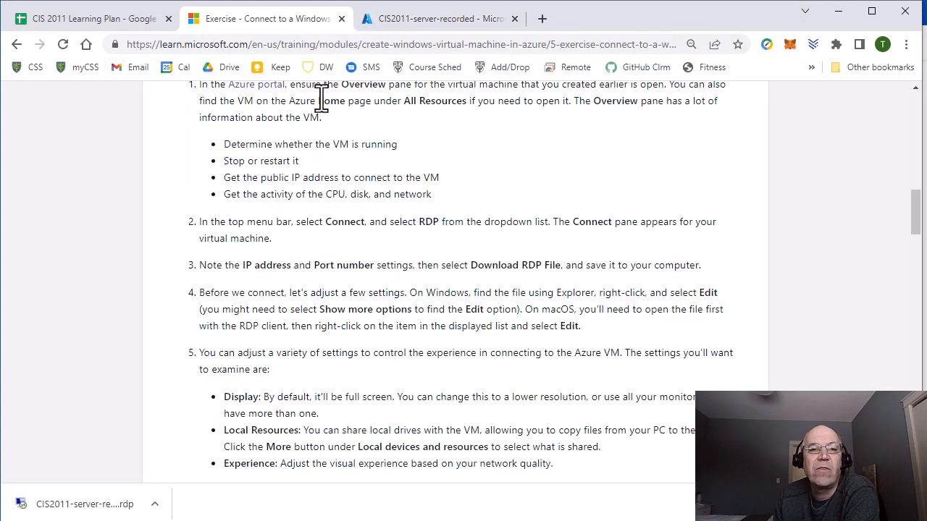
scroll(302, 171, "down", 2)
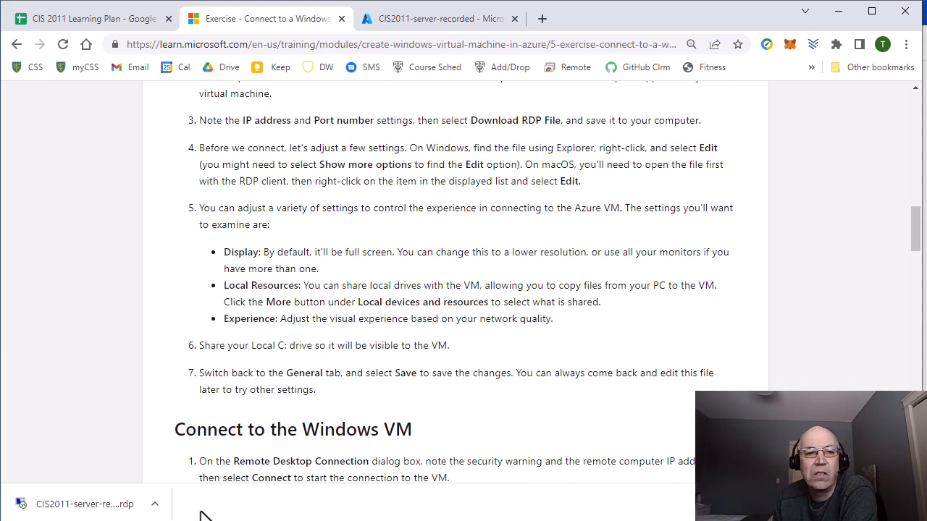
left_click(155, 505)
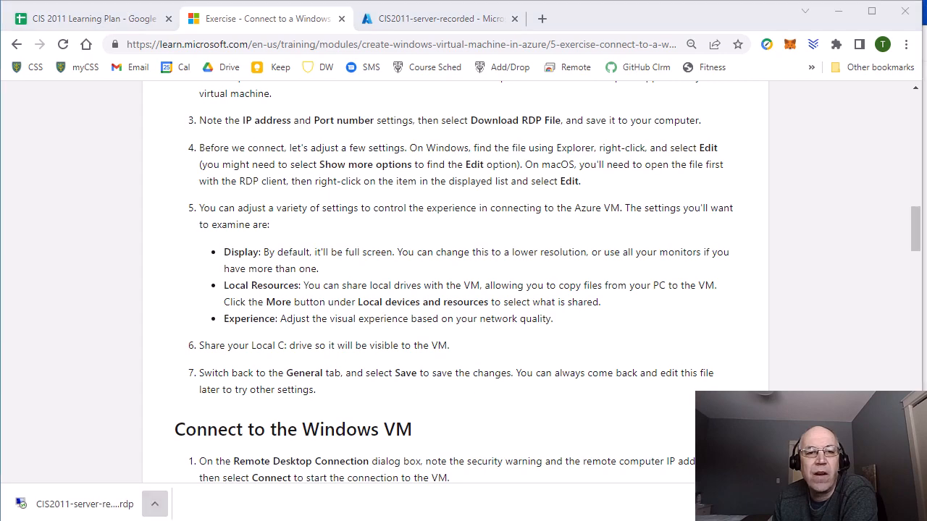
left_click(154, 498)
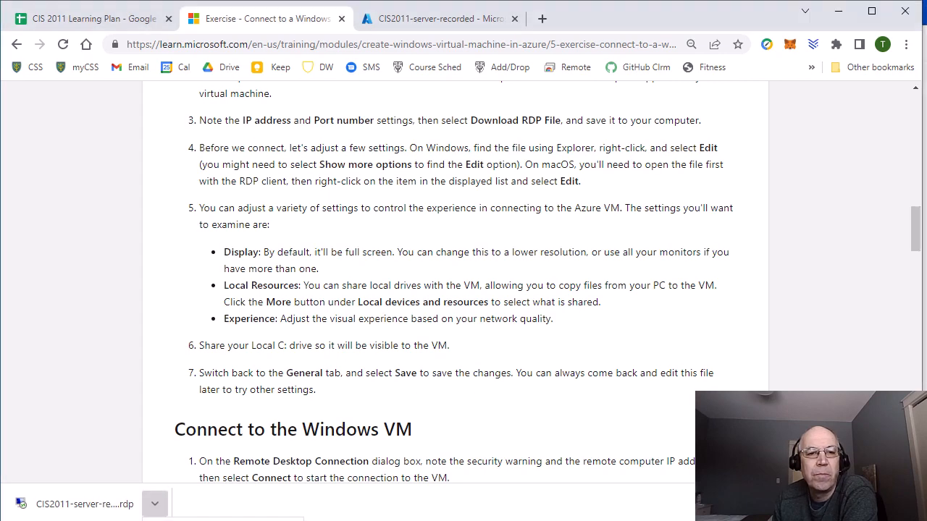
left_click(181, 520)
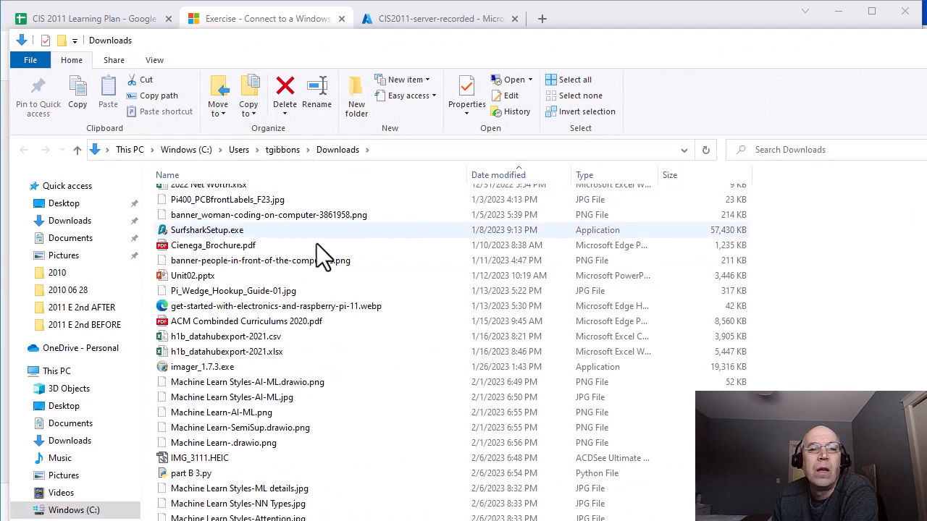
left_click(483, 178)
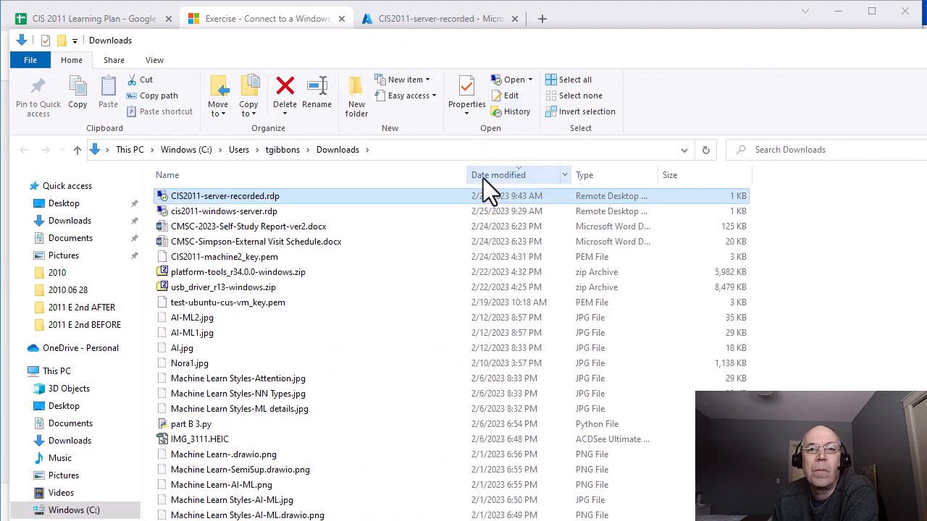
right_click(212, 194)
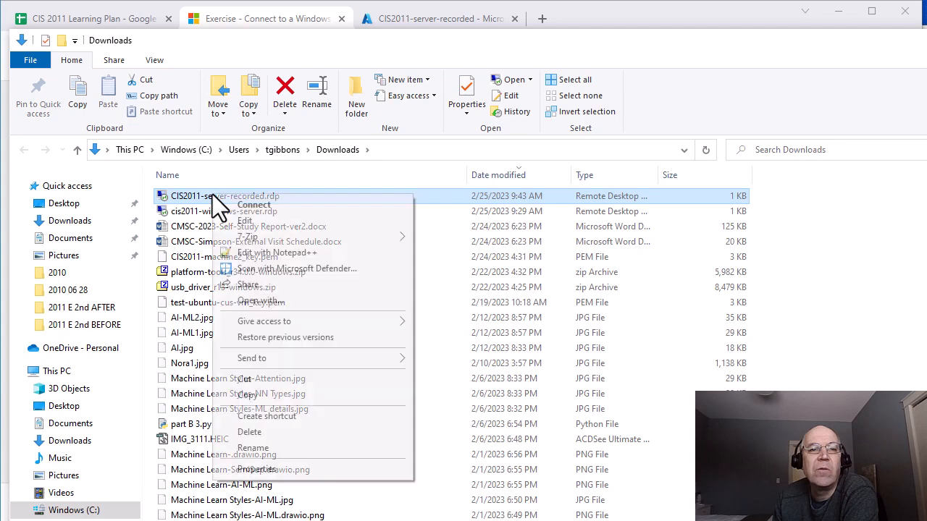
left_click(235, 222)
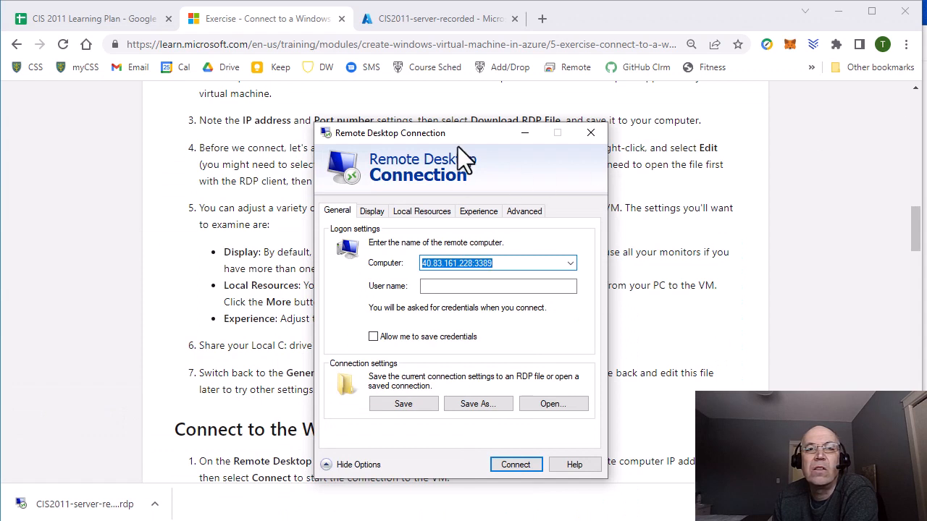
Step: Move the Remote Desktop Connection dialog clear of the instructions and set the remote desktop size to 1280 by 720 pixels
left_click_drag(462, 138, 533, 145)
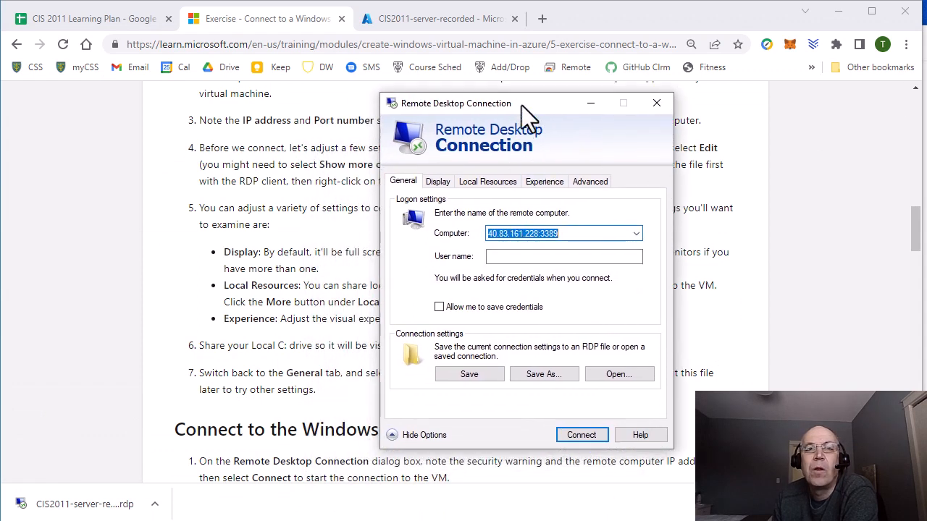
left_click_drag(521, 106, 584, 99)
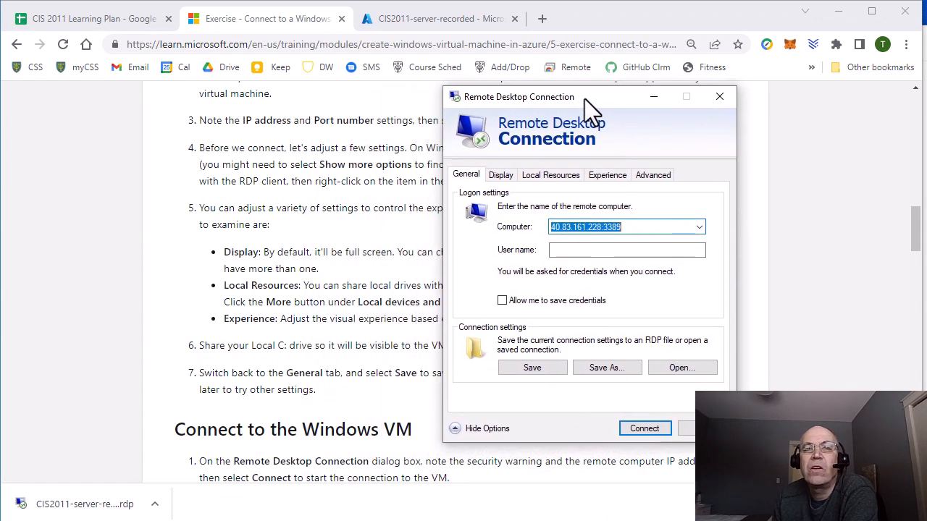
left_click(507, 177)
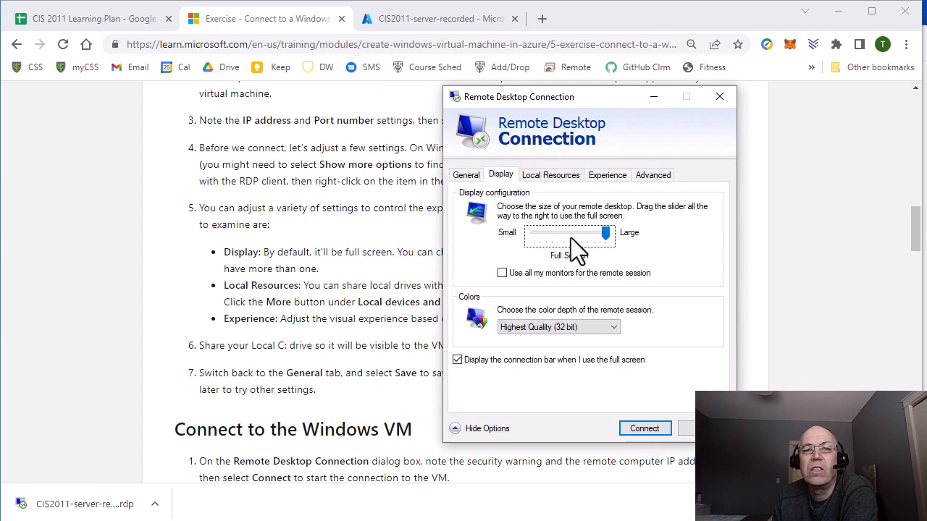
left_click_drag(565, 235, 551, 236)
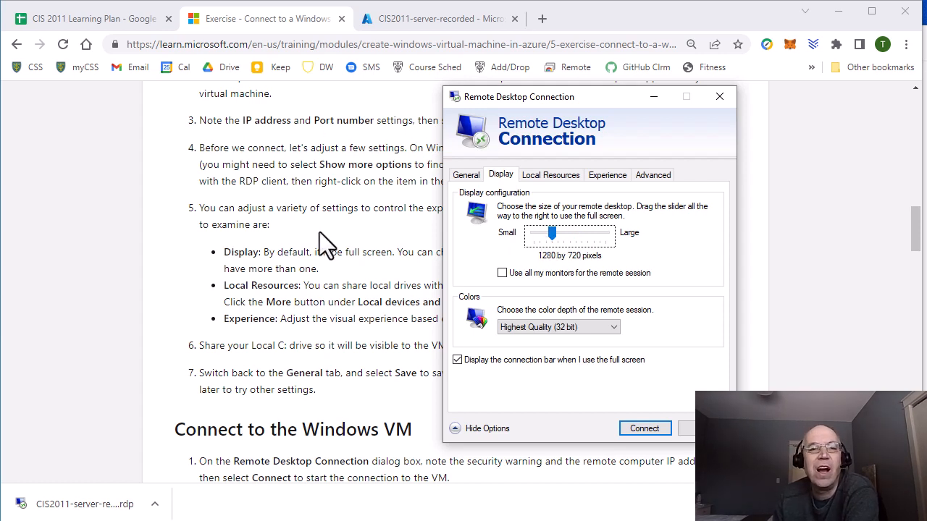
Step: Set the connection's user name to azureuser and start connecting to the VM, accepting the unknown publisher
left_click(464, 176)
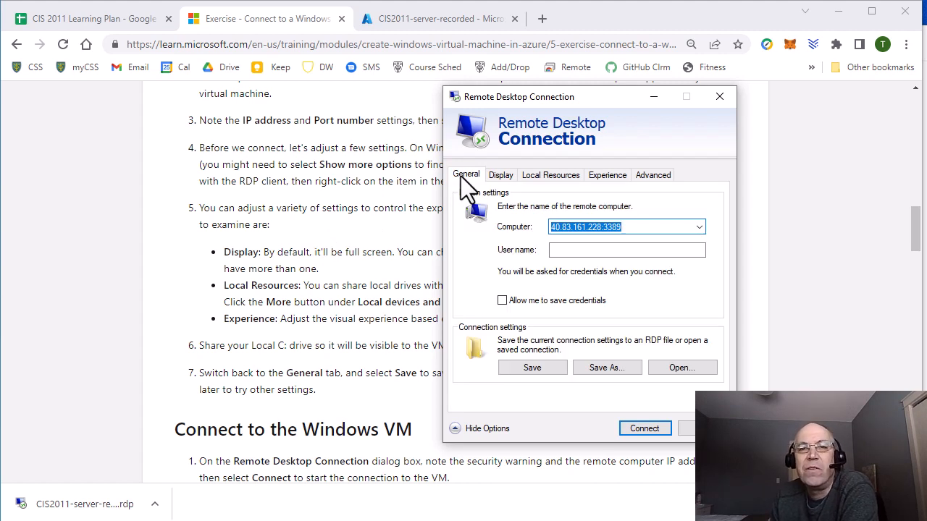
left_click(608, 253)
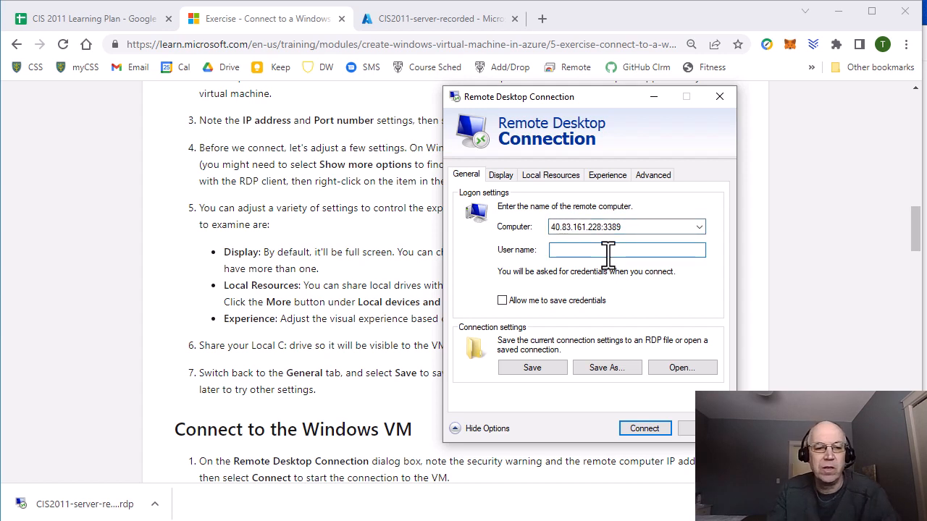
type("azureuser")
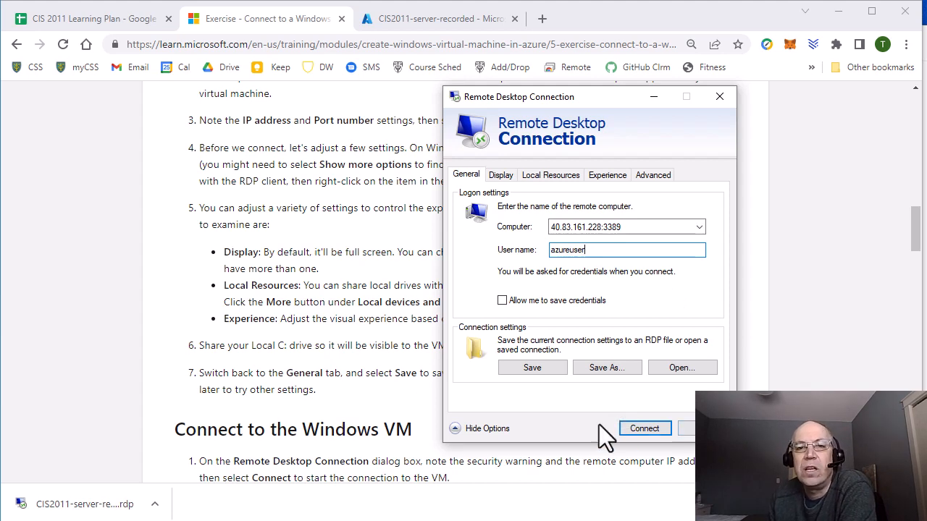
left_click(639, 429)
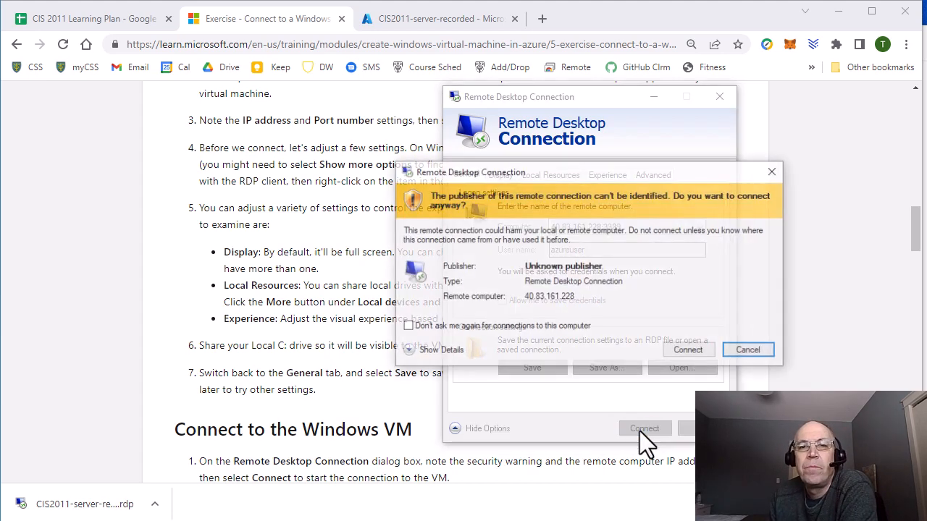
left_click(694, 350)
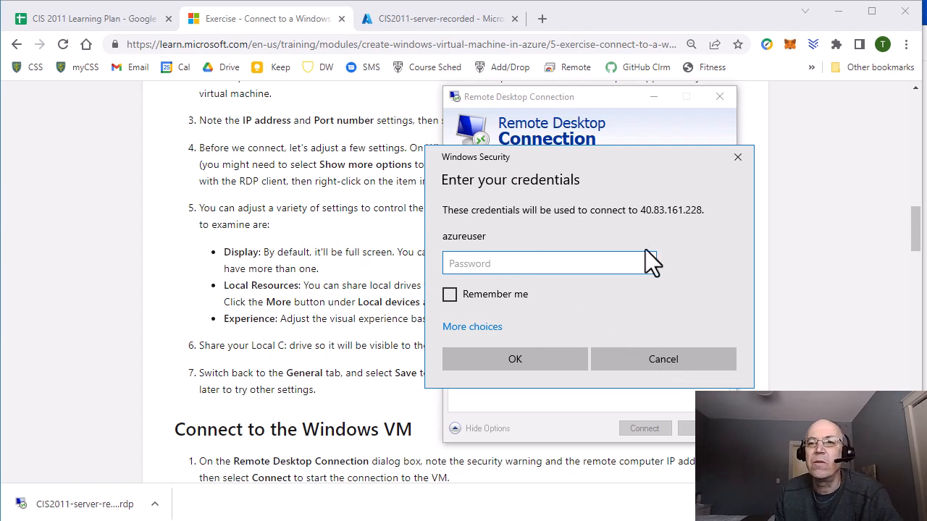
Step: Copy the VM password from the Notepad notes, submit it as the connection credentials, and accept the untrusted certificate
key("alt+Tab")
double_click(592, 101)
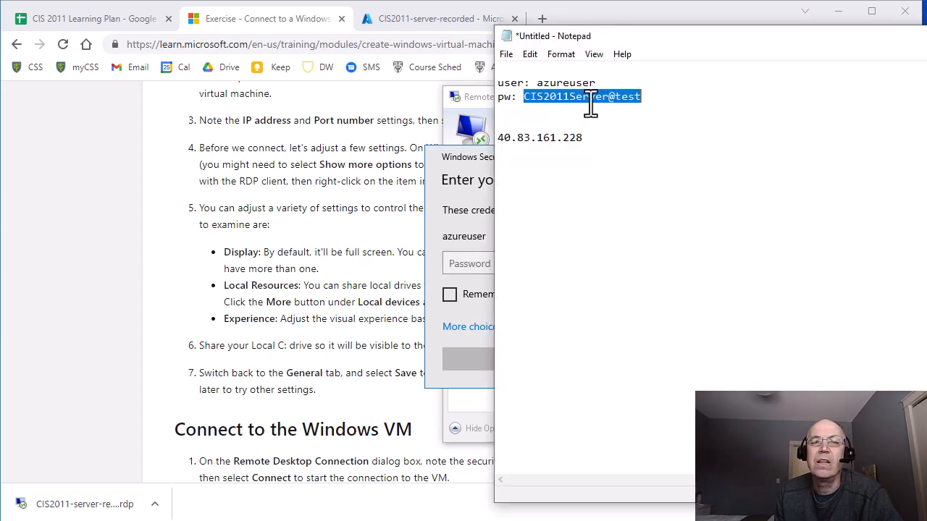
left_click(465, 218)
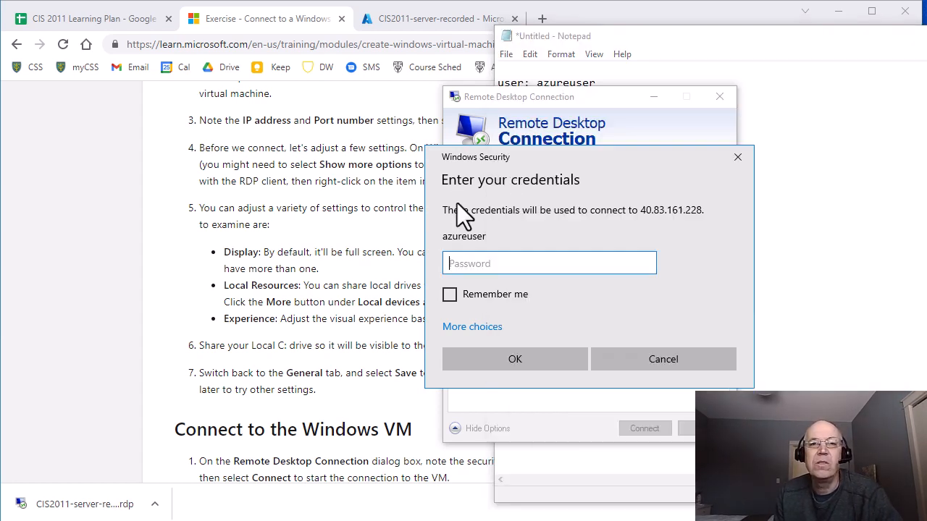
key("ctrl+v")
left_click(516, 362)
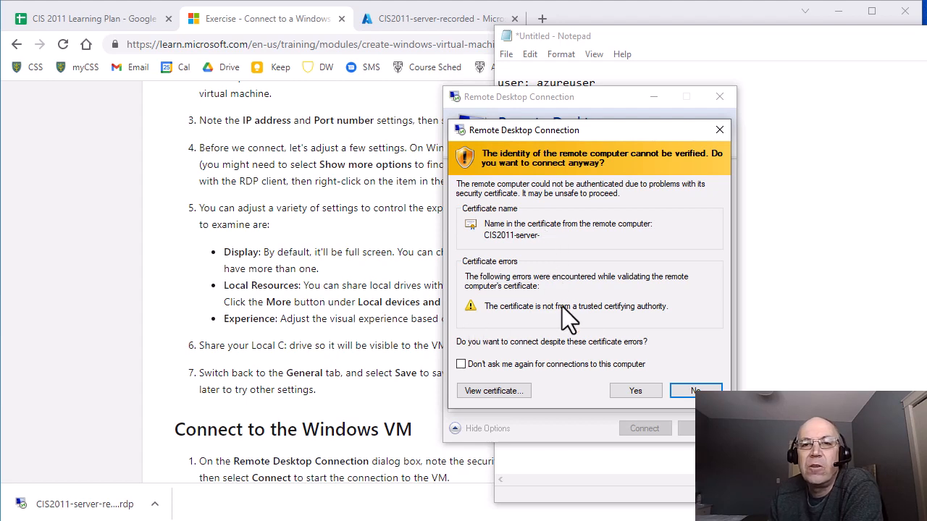
left_click(635, 391)
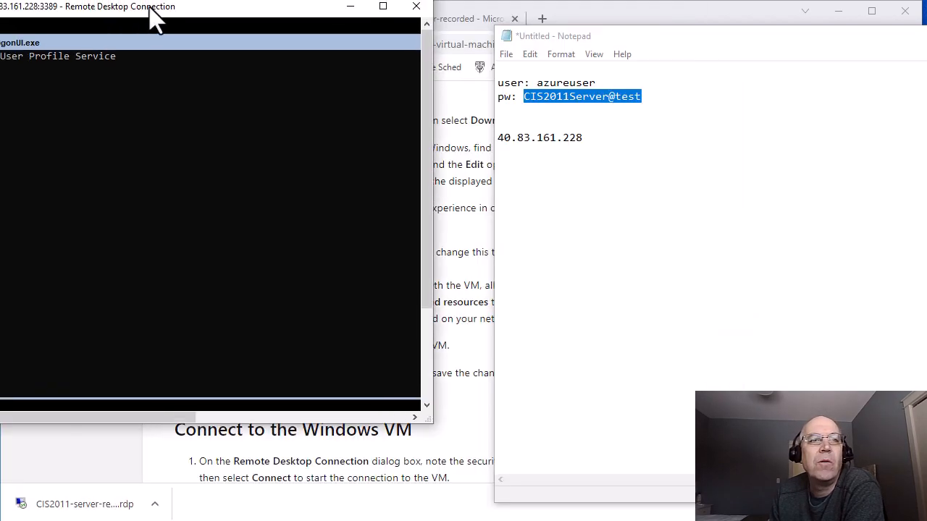
Step: Reposition and enlarge the Remote Desktop window, and enter two blank lines at the VM's command prompt
left_click_drag(151, 10, 360, 20)
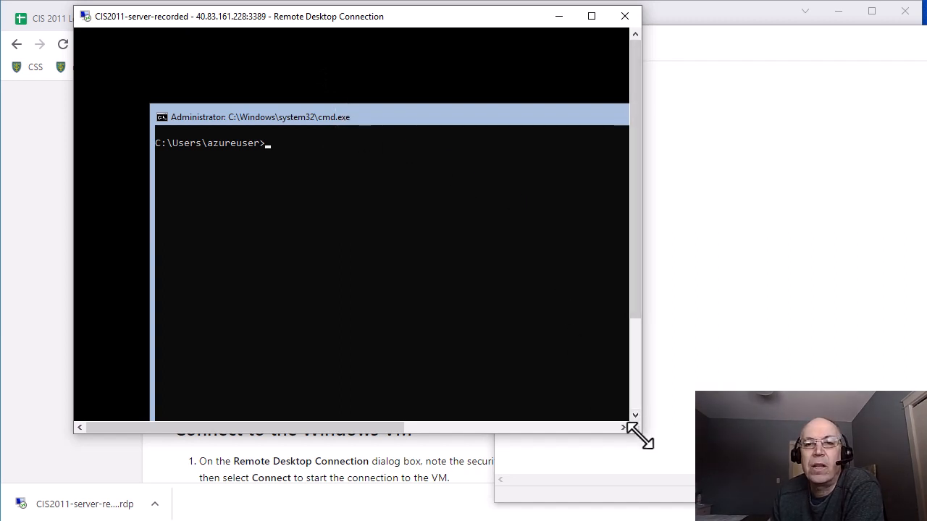
left_click_drag(639, 433, 891, 519)
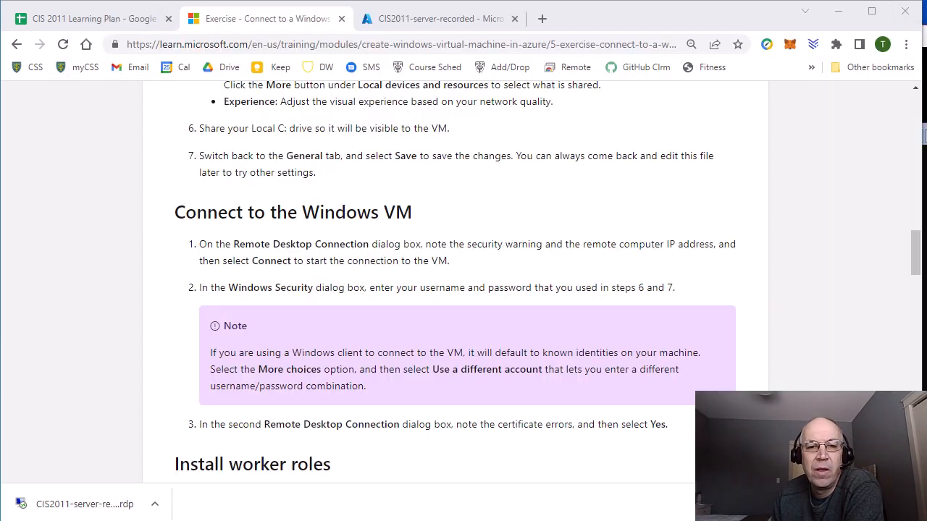
key("alt+Tab")
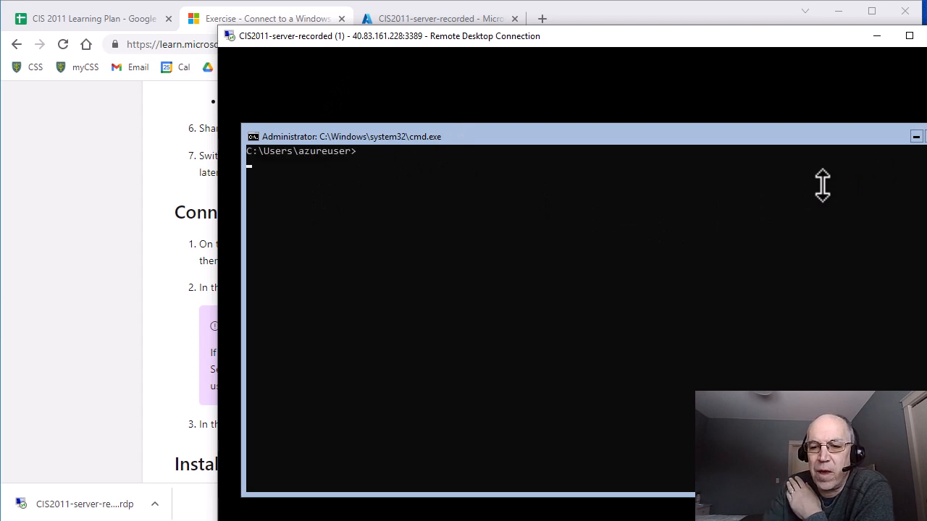
key("Return")
key("Return")
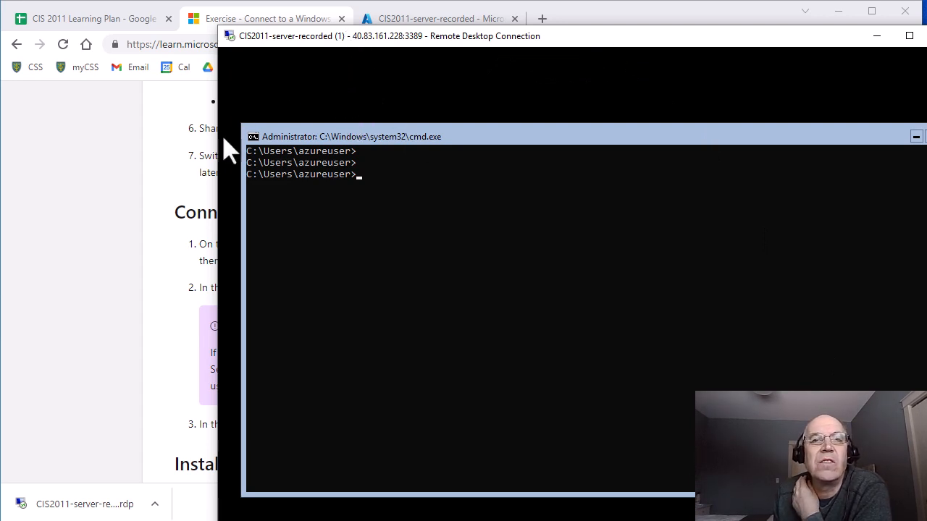
Step: Return to the exercise page and read its sections on connecting, worker roles, custom software and initializing data disks
left_click(156, 161)
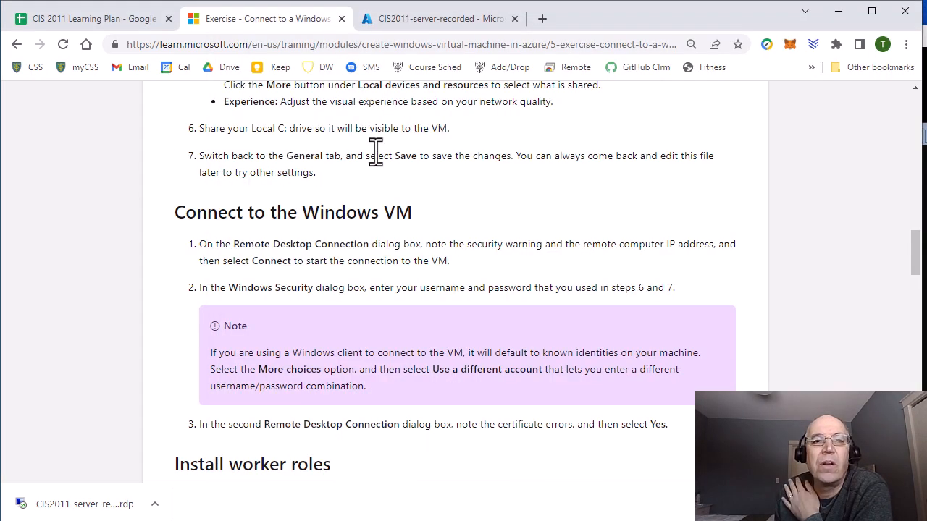
scroll(355, 206, "down", 1)
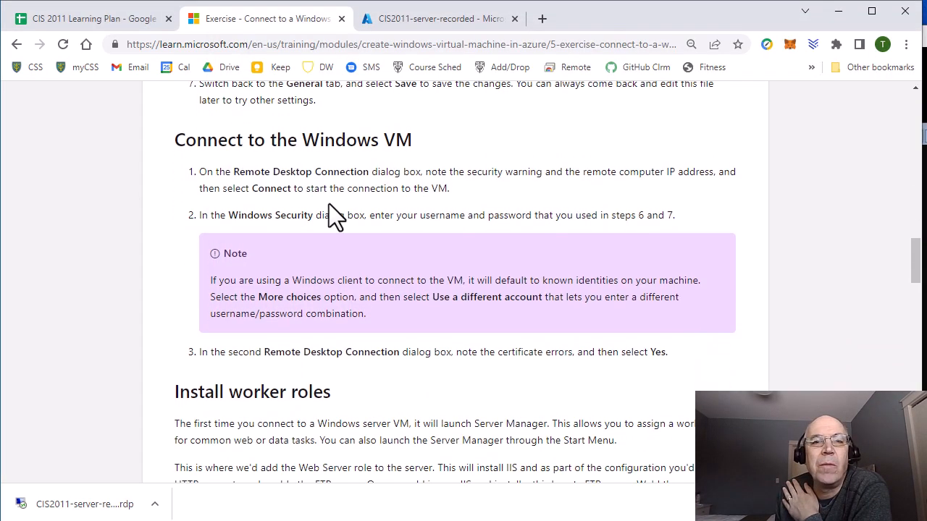
scroll(358, 140, "down", 1)
scroll(385, 140, "up", 1)
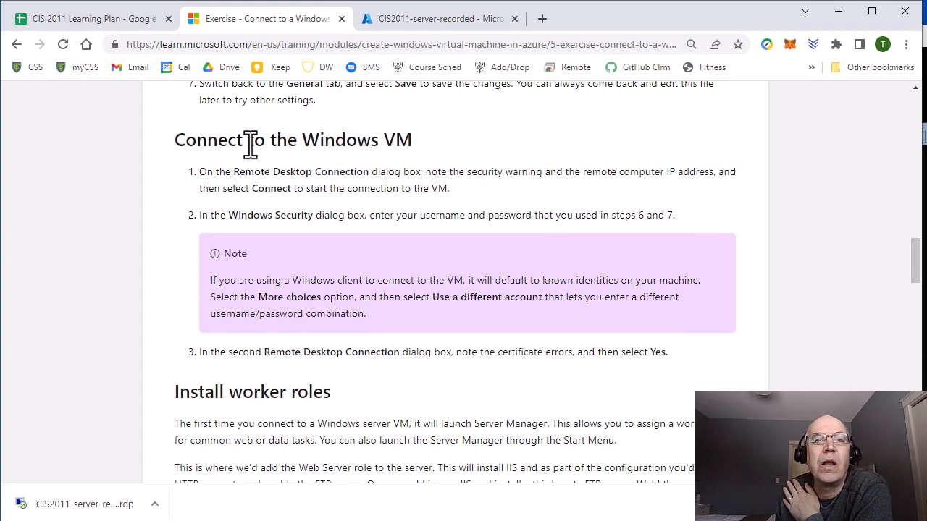
scroll(259, 171, "down", 5)
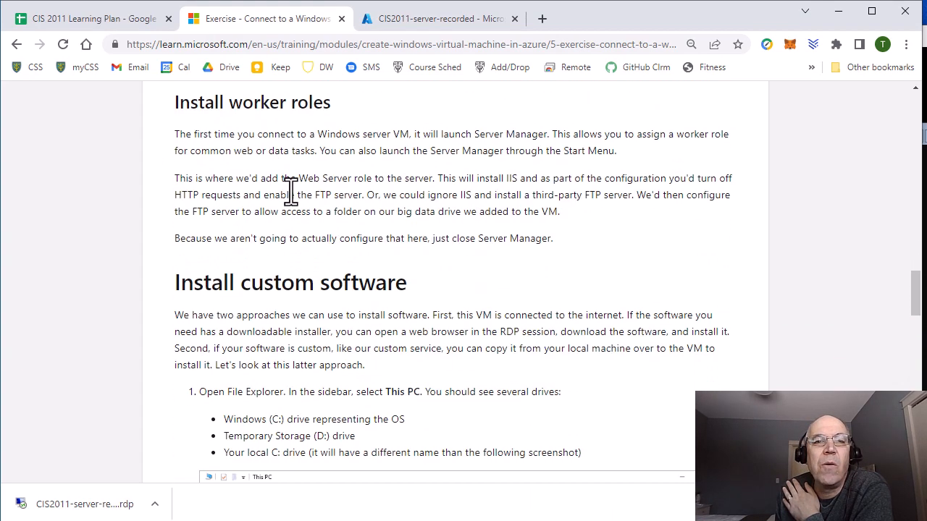
scroll(302, 195, "down", 5)
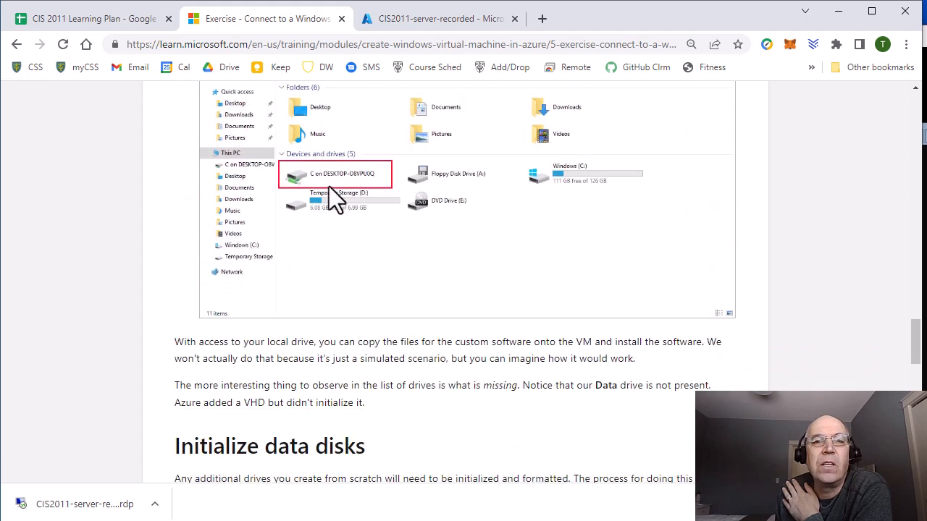
scroll(317, 171, "up", 3)
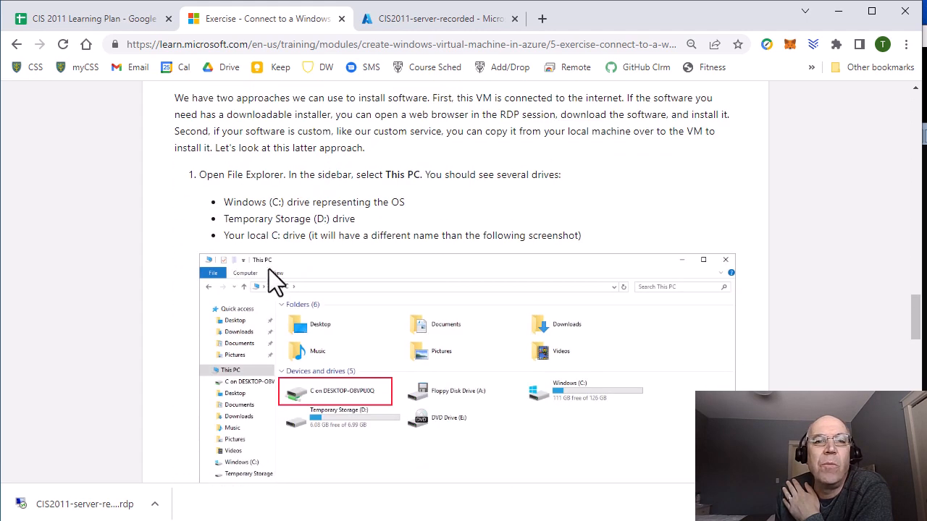
scroll(290, 214, "down", 3)
scroll(311, 155, "down", 2)
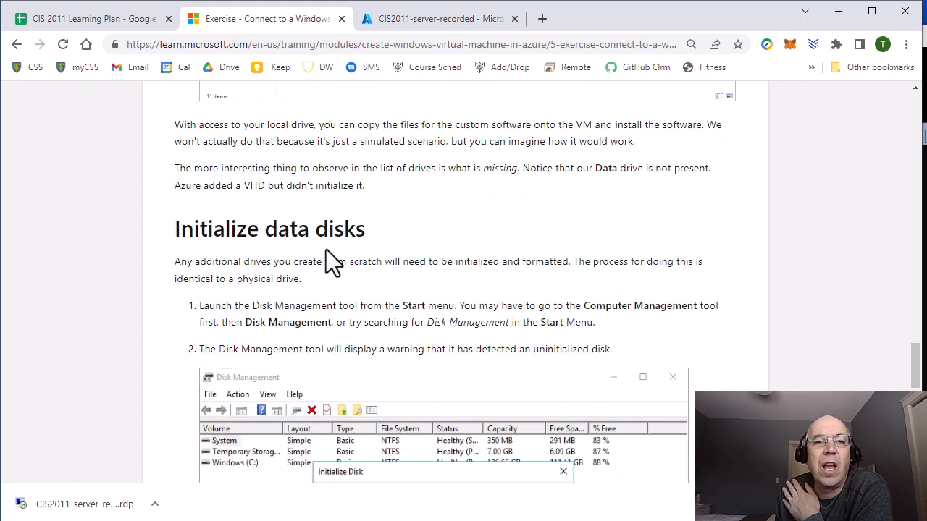
Step: Read the remaining instructions on initializing data disks and continue to the unit on configuring Azure virtual machine network settings
scroll(313, 318, "down", 3)
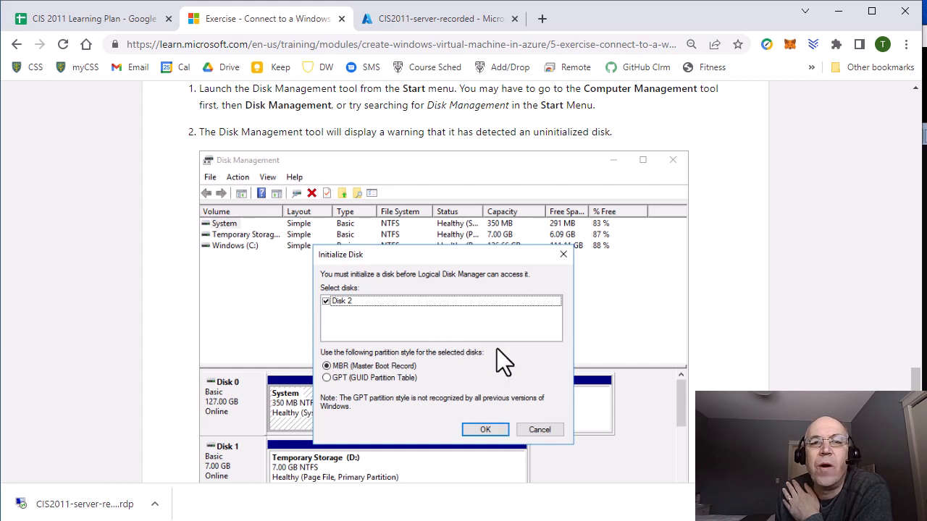
scroll(447, 292, "up", 1)
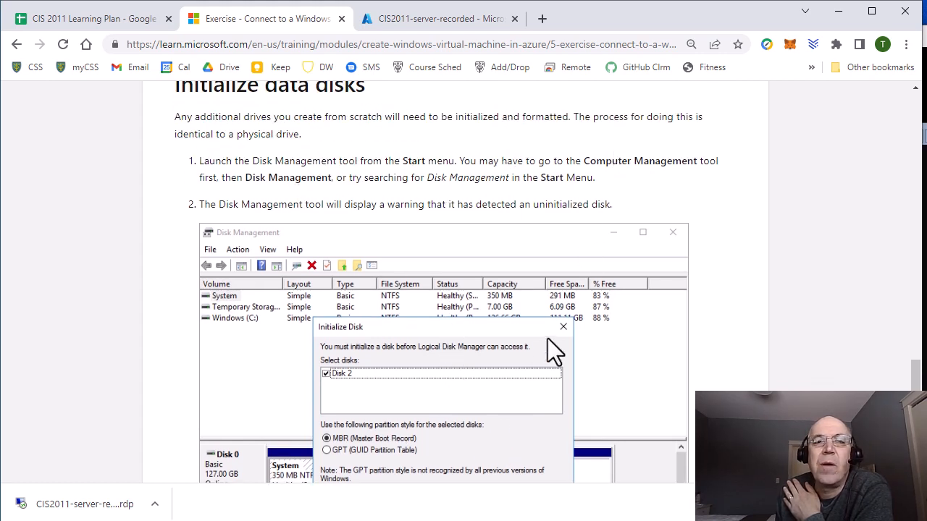
scroll(524, 416, "down", 5)
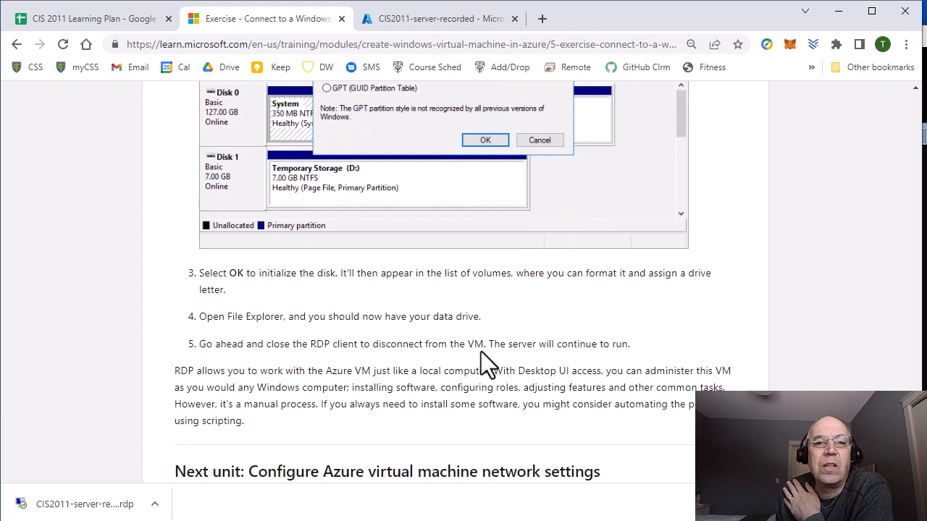
scroll(486, 362, "down", 2)
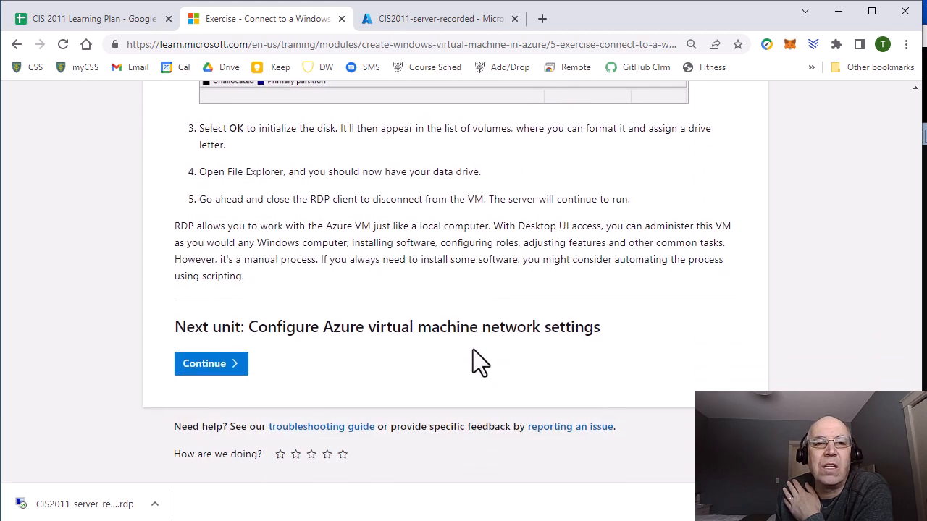
left_click(207, 365)
Step: Read the unit's sections on opening ports in Azure VMs, Network Security Groups, security group rules and how Azure uses network rules
scroll(221, 373, "down", 2)
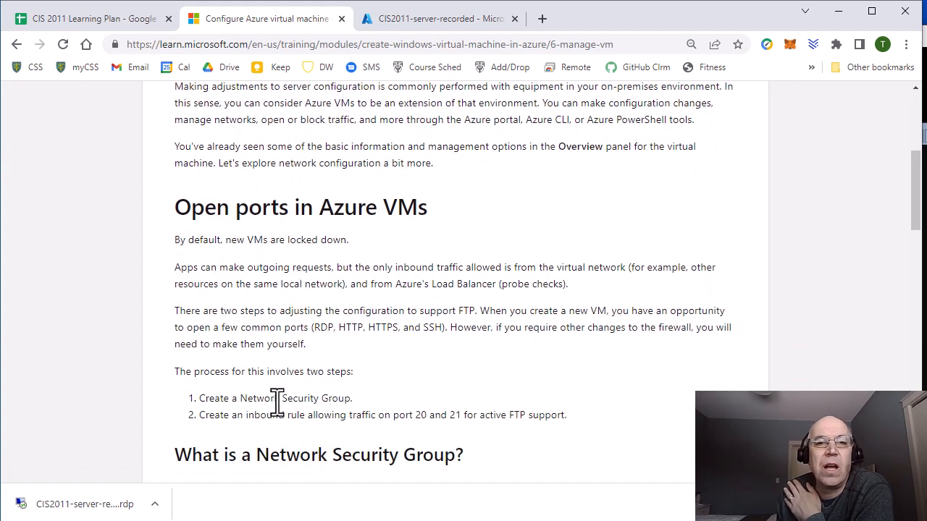
scroll(284, 382, "down", 5)
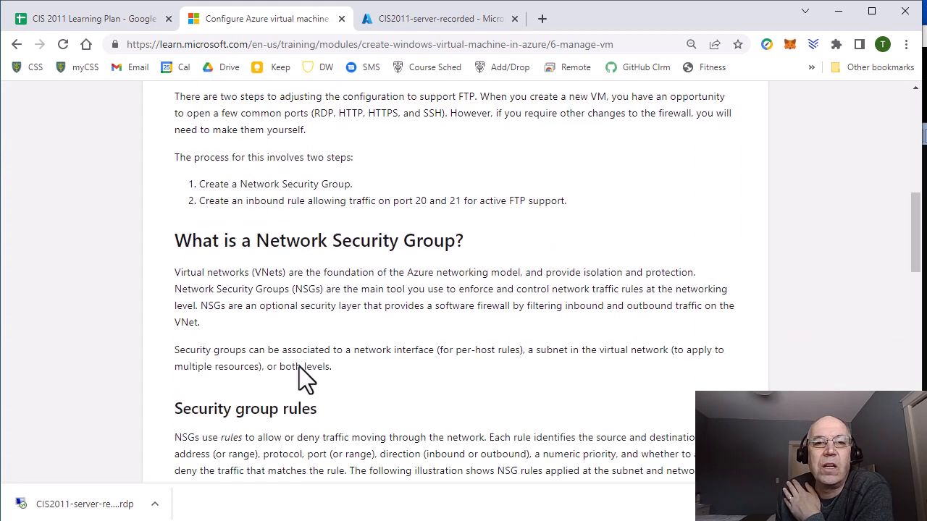
scroll(305, 376, "down", 7)
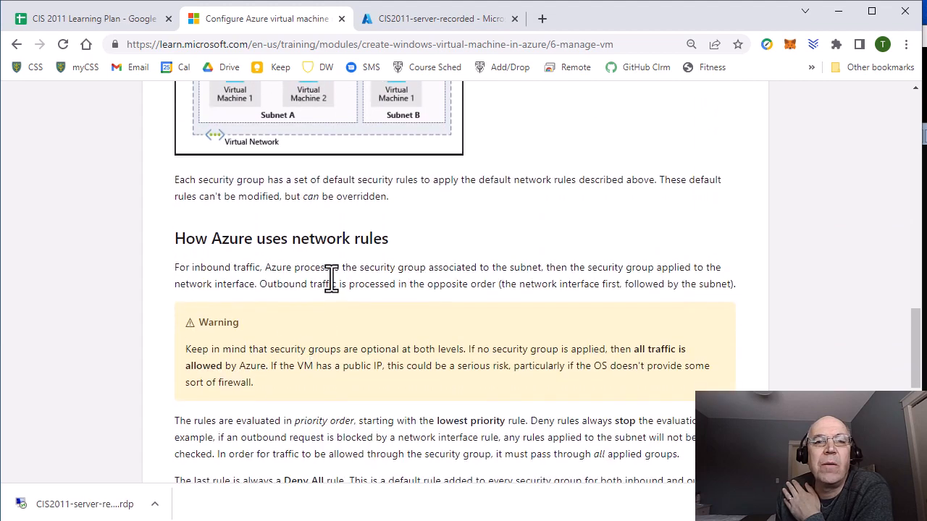
scroll(266, 333, "down", 3)
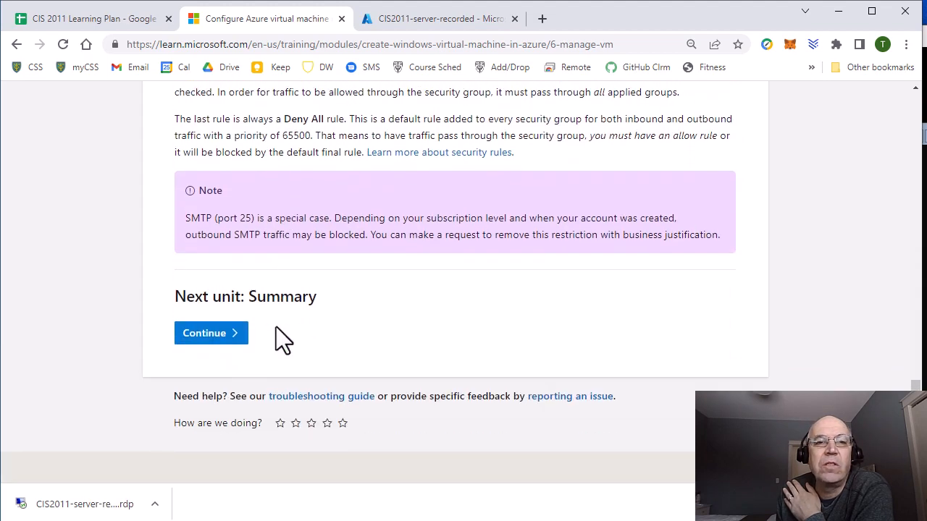
scroll(276, 327, "up", 3)
scroll(278, 322, "up", 11)
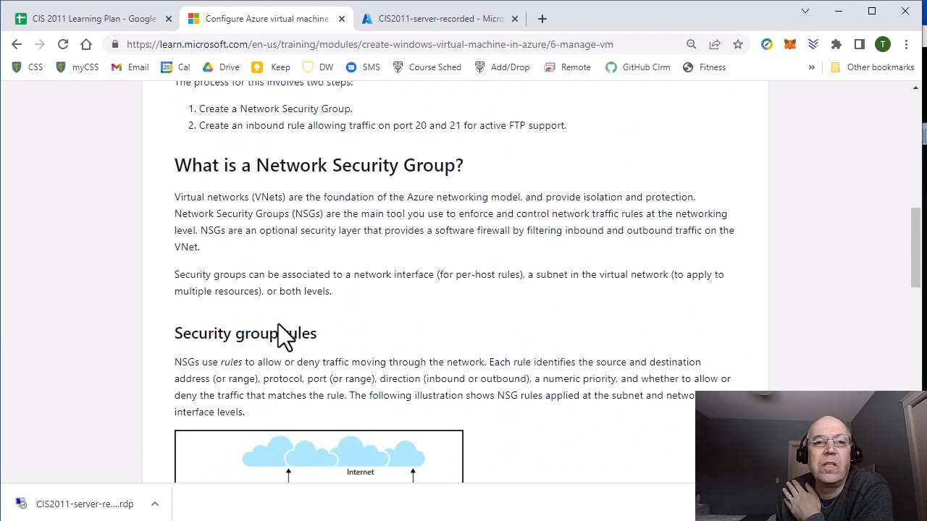
scroll(281, 318, "up", 5)
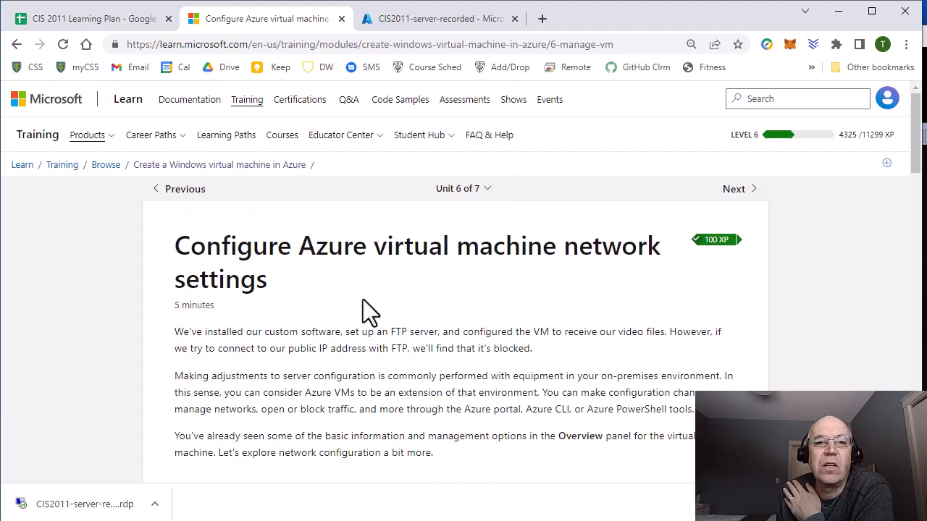
scroll(340, 316, "down", 5)
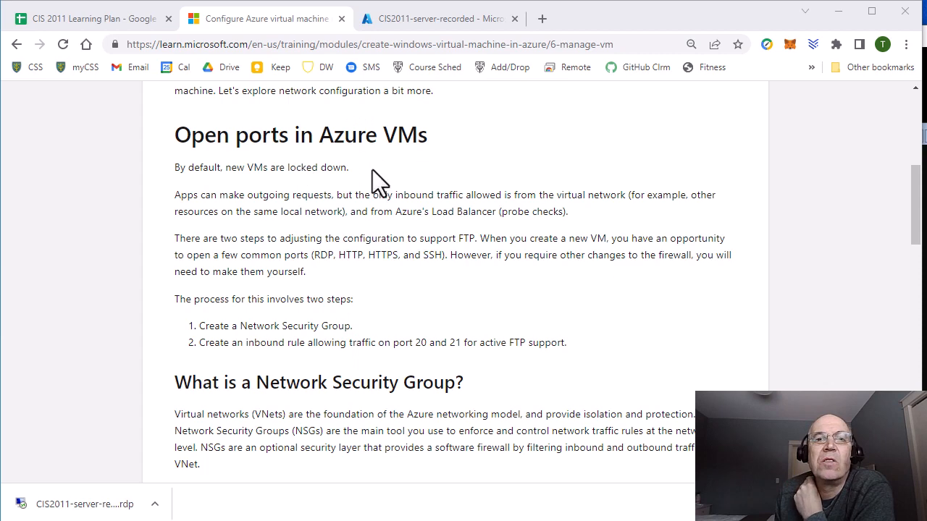
Step: Switch to the Azure portal and examine the inbound port rules in the networking settings of the CIS2011-server-recorded VM
left_click(411, 21)
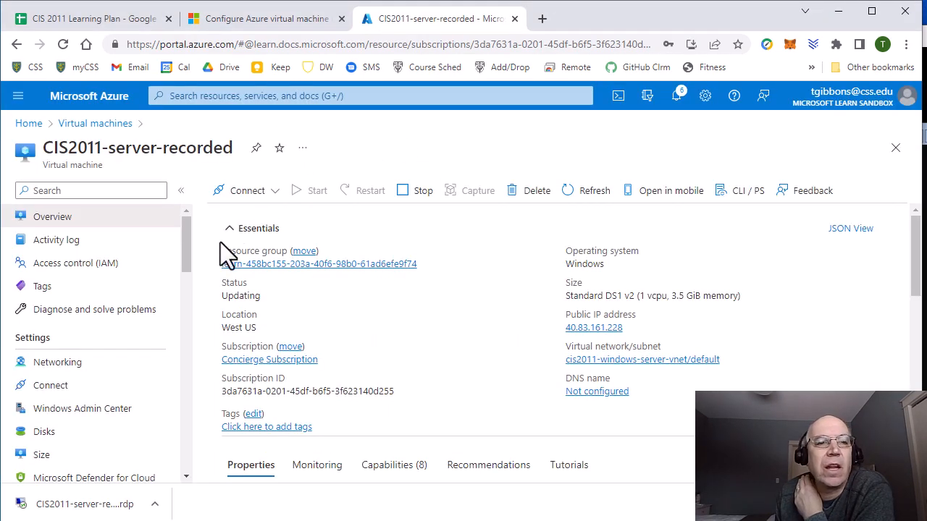
left_click(79, 366)
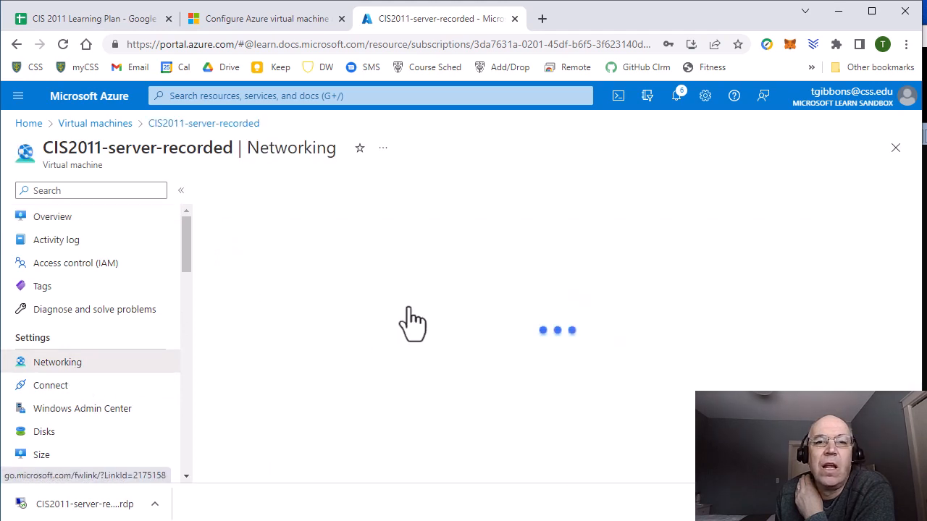
scroll(684, 340, "down", 5)
scroll(691, 339, "up", 3)
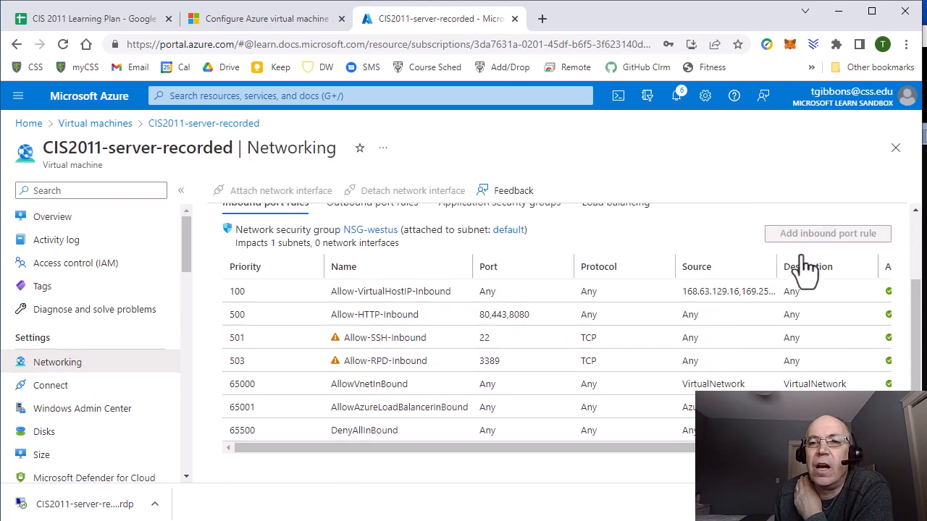
scroll(802, 282, "up", 1)
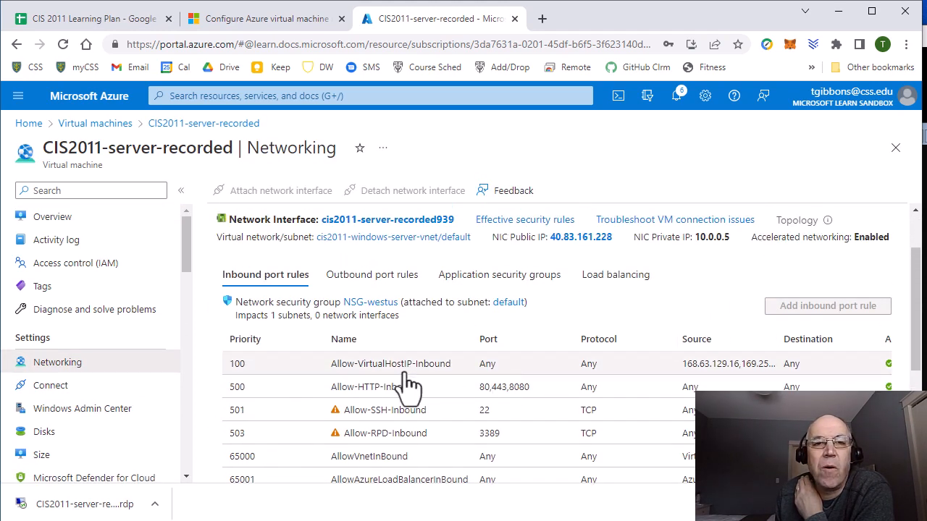
Step: Return to the Microsoft Learn network settings unit and continue to the Summary unit
left_click(276, 19)
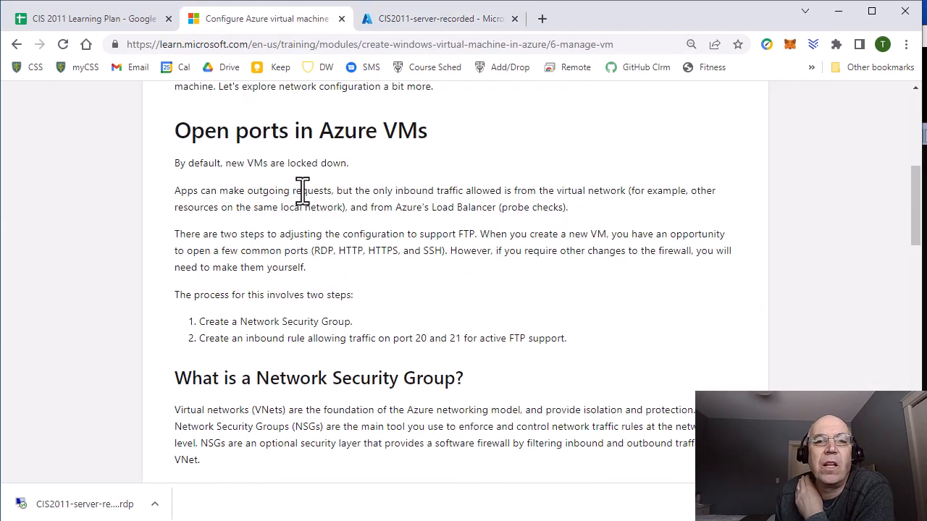
scroll(300, 197, "down", 9)
scroll(347, 235, "down", 10)
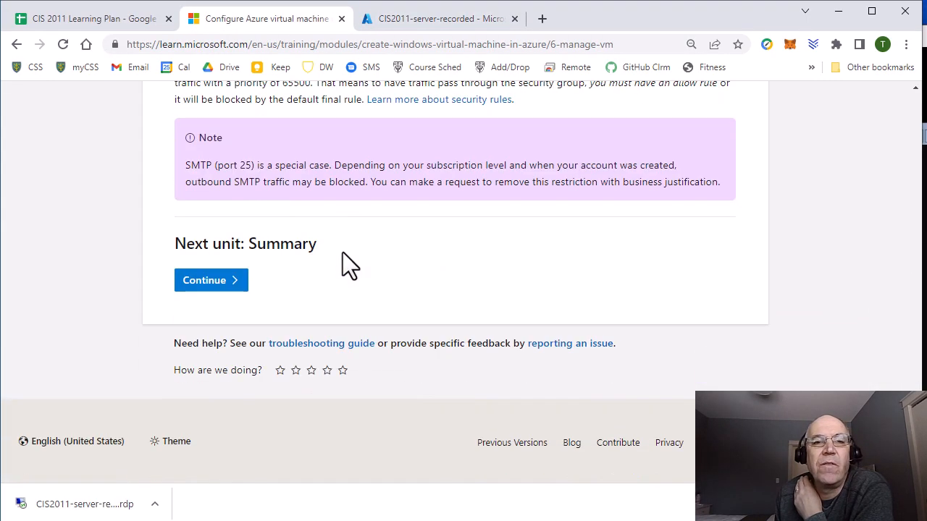
left_click(204, 283)
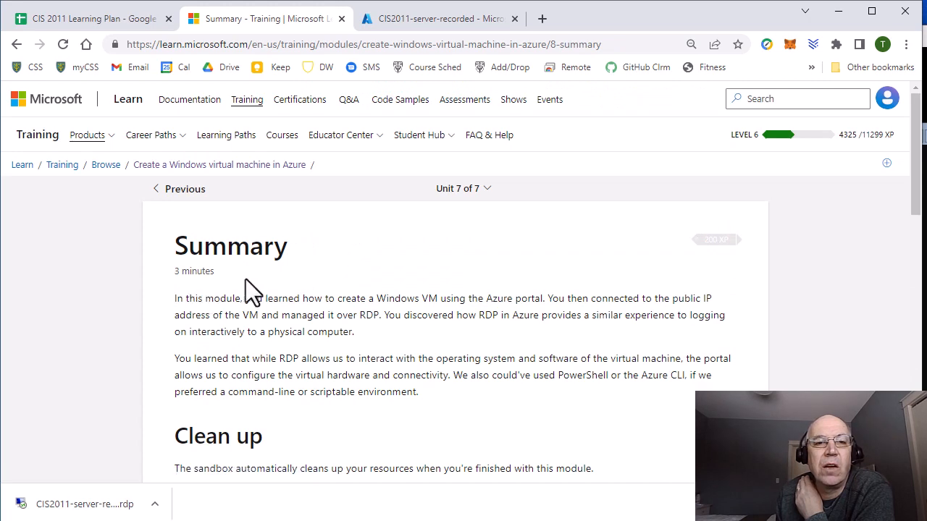
Step: Answer the knowledge check with RDP (3389), Attached data disk and Deny All, and submit the answers for checking
scroll(290, 261, "down", 3)
scroll(324, 244, "down", 3)
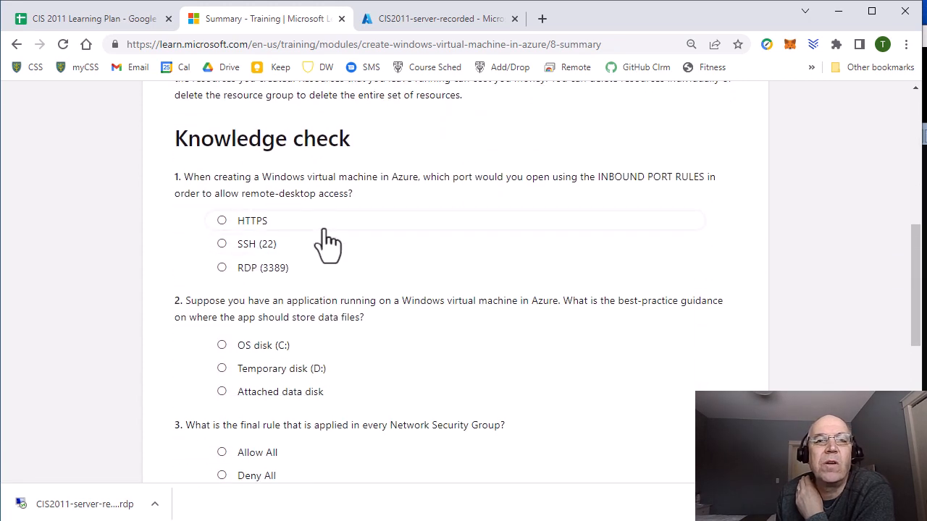
scroll(455, 283, "up", 1)
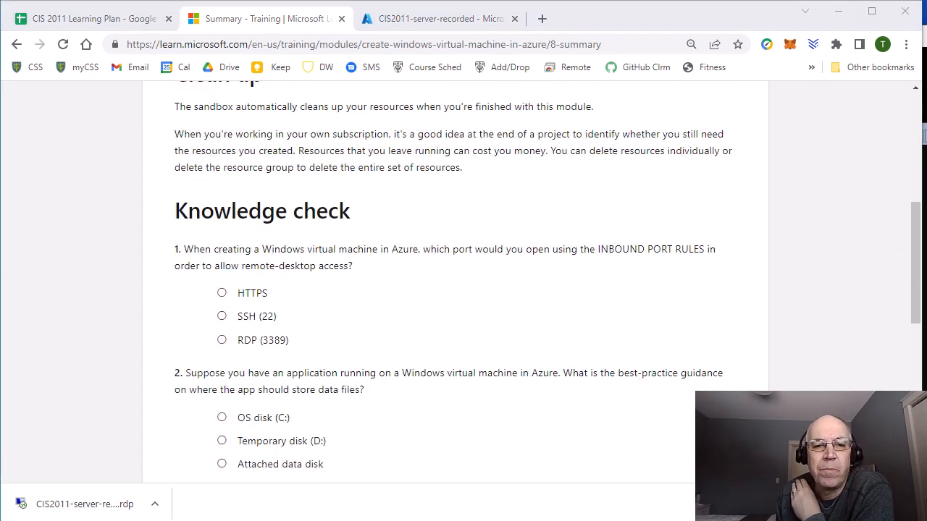
scroll(286, 382, "up", 2)
scroll(284, 383, "down", 2)
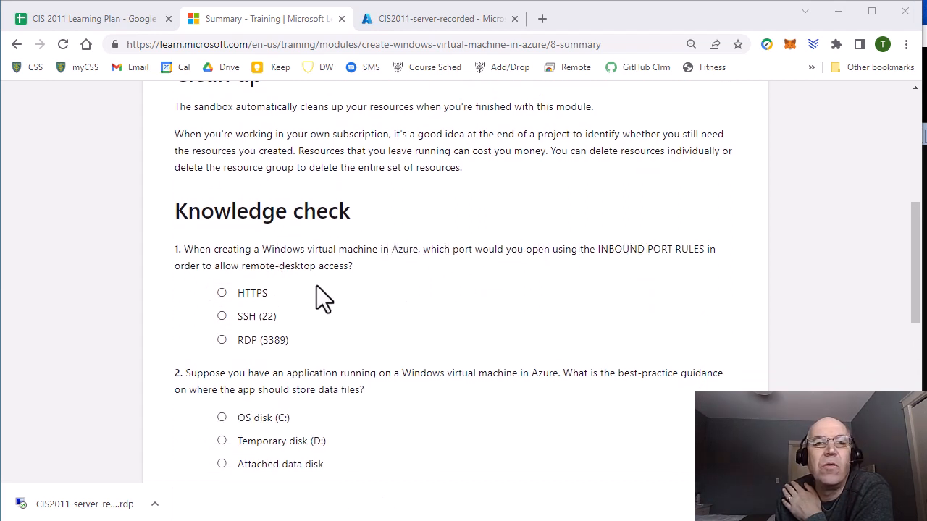
left_click(221, 340)
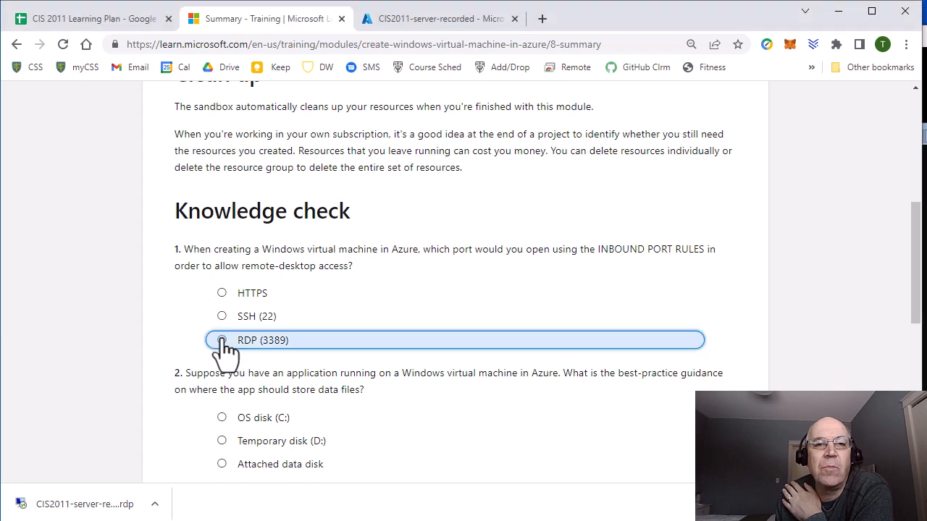
scroll(297, 348, "down", 2)
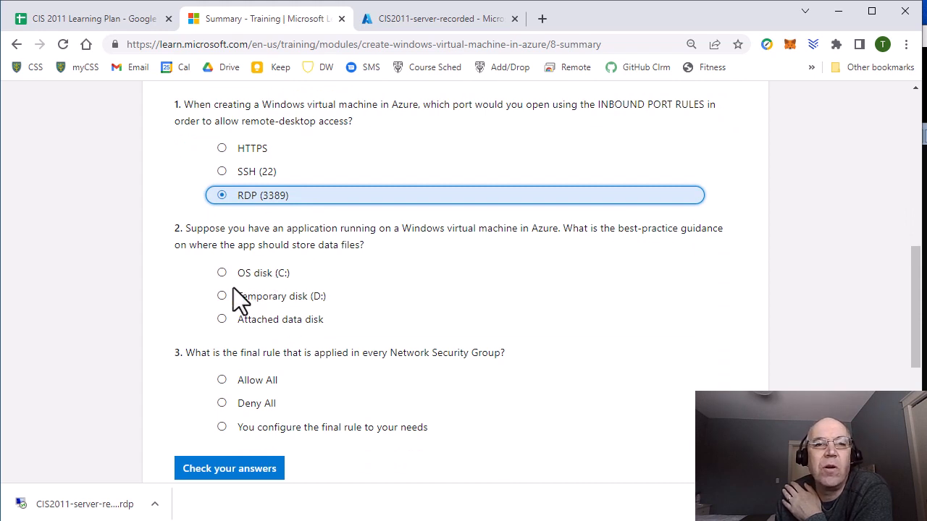
left_click(222, 319)
scroll(253, 326, "down", 2)
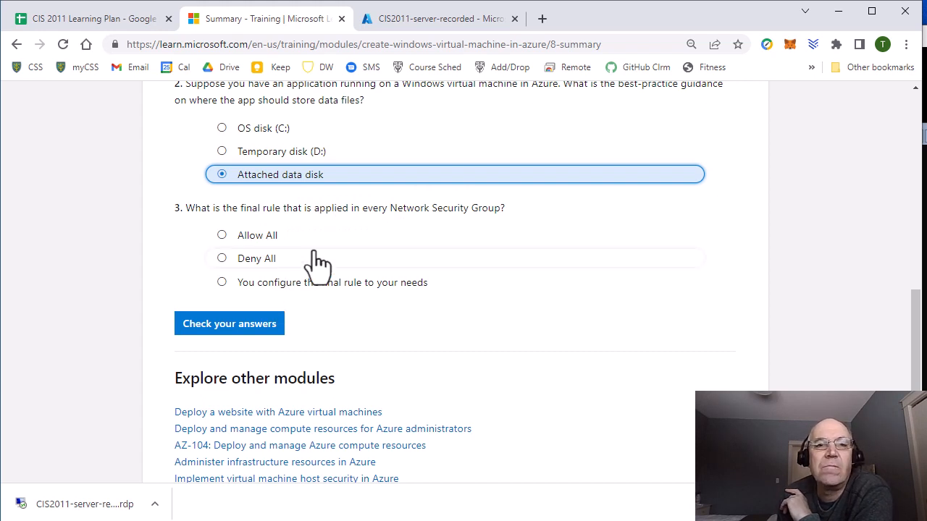
left_click(222, 259)
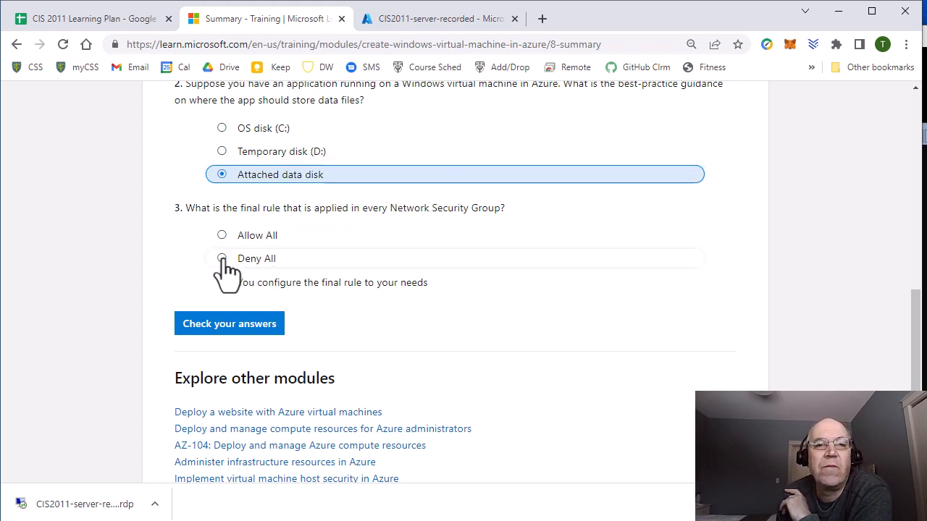
left_click(226, 323)
Step: Review the feedback on the knowledge check answers and the unit's XP badge, and dismiss the browser's downloads bar
scroll(561, 401, "up", 3)
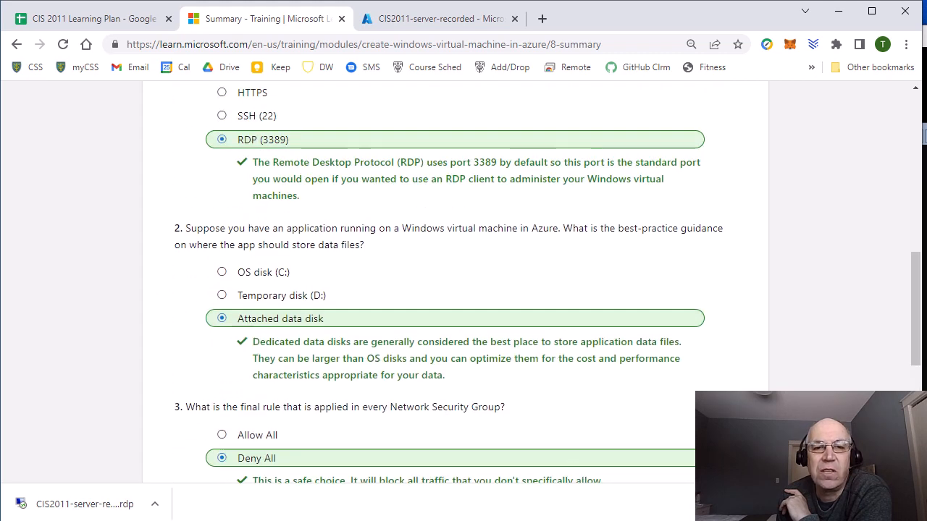
scroll(464, 283, "down", 3)
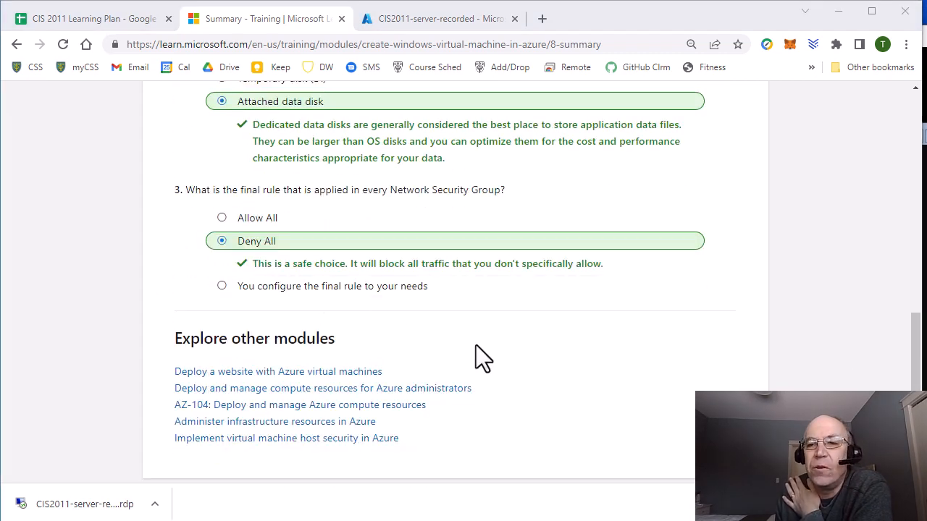
left_click(909, 504)
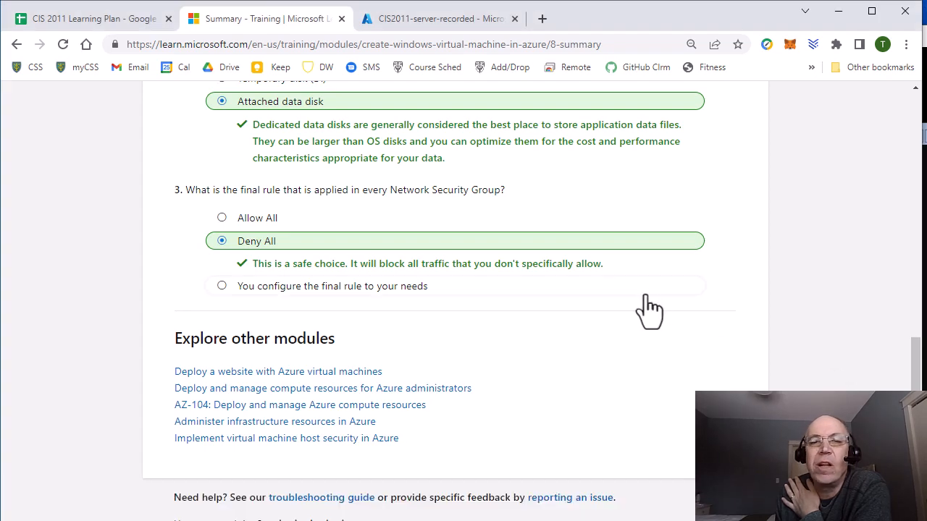
scroll(648, 310, "up", 6)
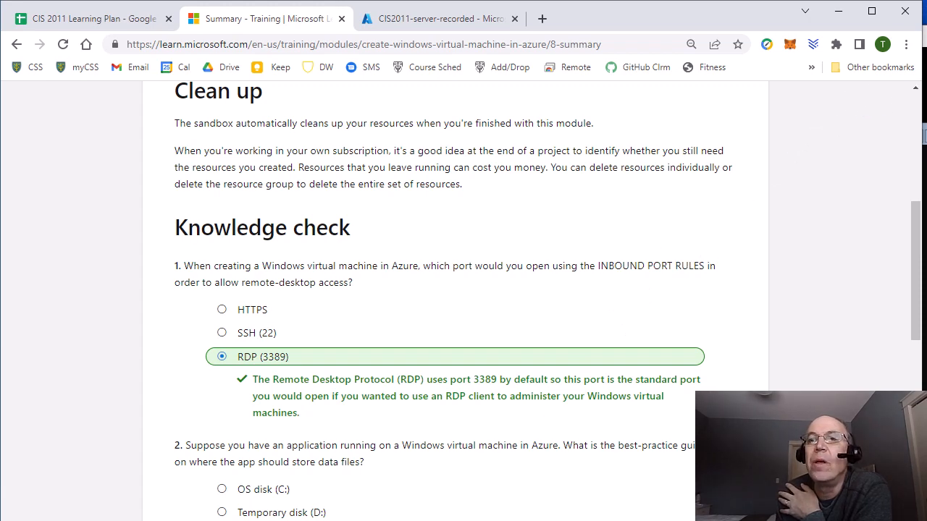
scroll(445, 253, "up", 5)
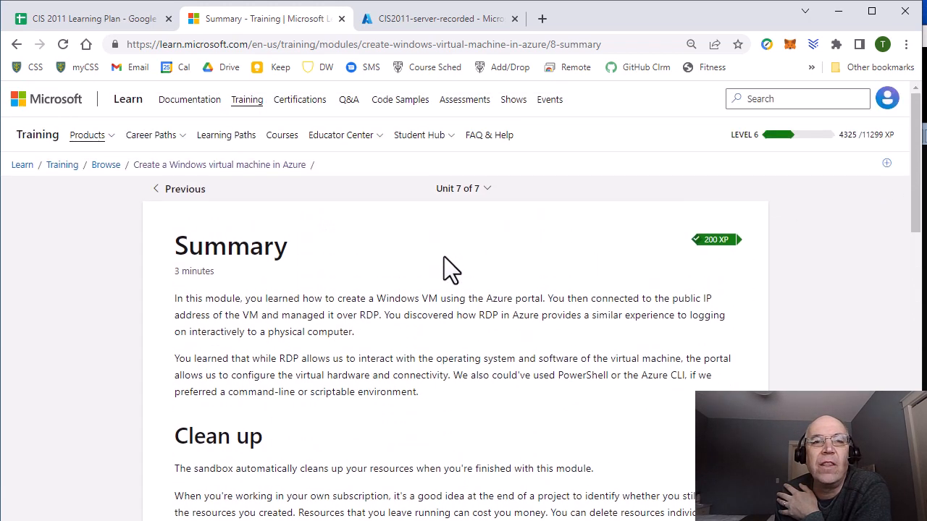